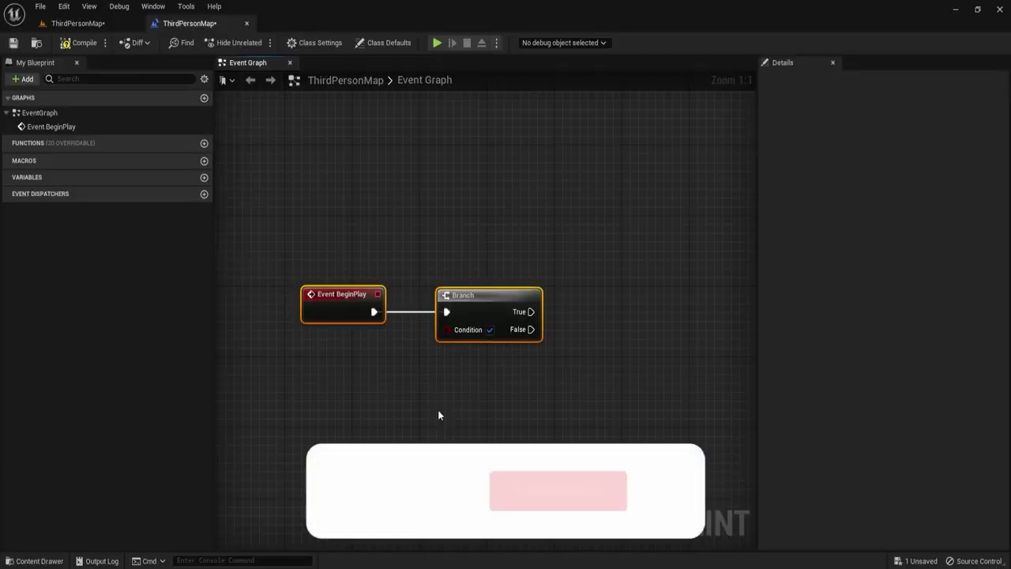
Step: Reposition the Event BeginPlay and Branch nodes next to each other in the graph
scroll(419, 316, "up", 7)
scroll(482, 374, "down", 8)
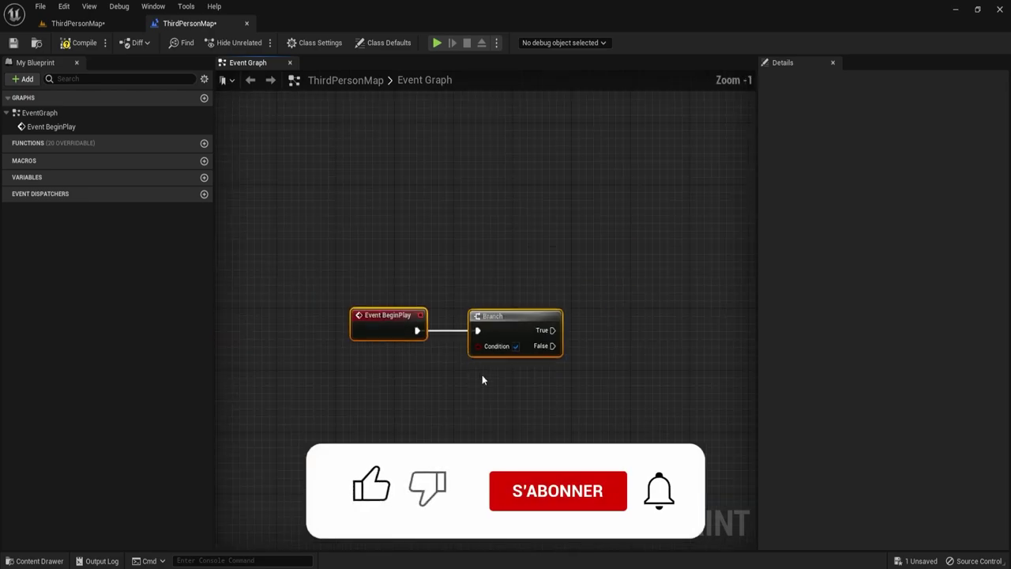
scroll(487, 382, "down", 5)
scroll(487, 382, "up", 5)
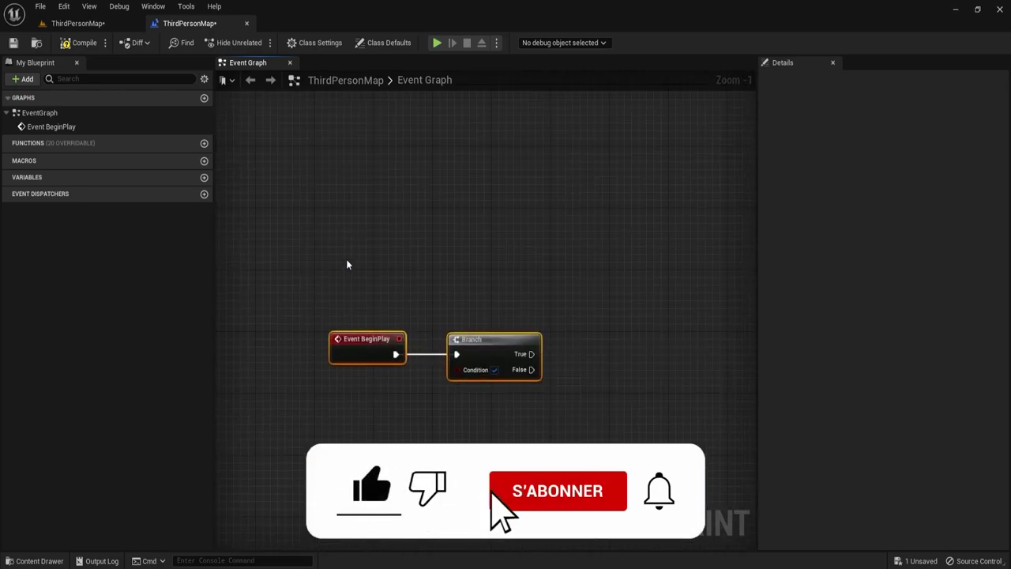
mouse_move(367, 339)
left_mouse_down()
mouse_move(412, 353)
mouse_move(404, 315)
left_mouse_up()
Step: Straighten the wire so the Branch lines up with Event BeginPlay
key("q")
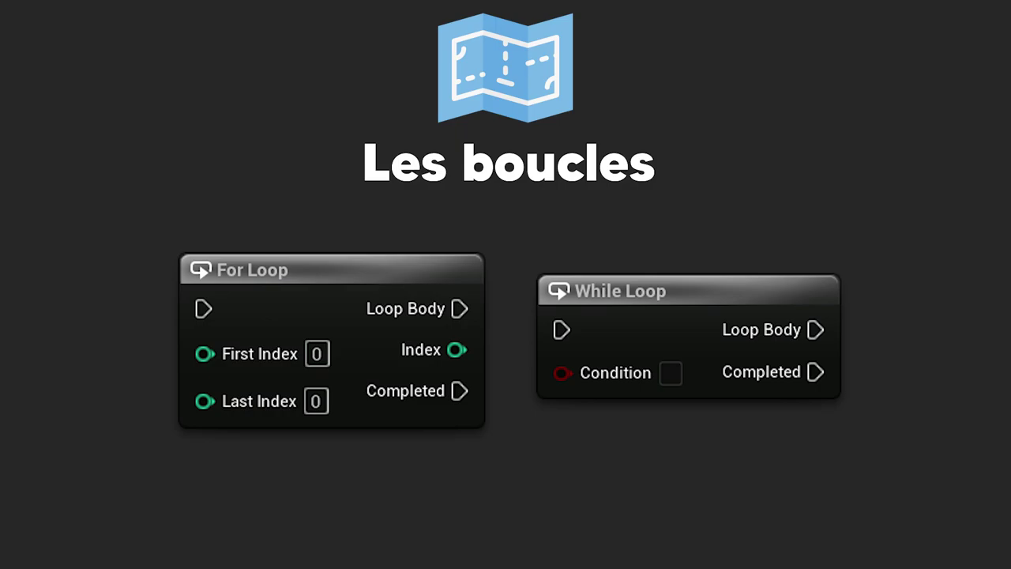
Step: Add a Branch node and try pulling wires from its Condition input
type("b")
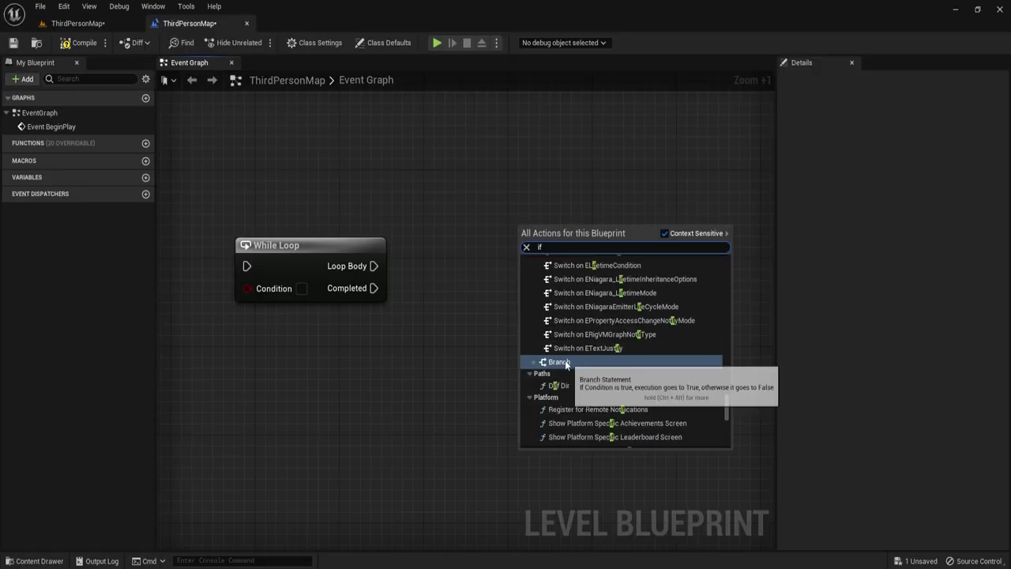
left_click(565, 360)
right_click_drag(336, 368, 456, 373)
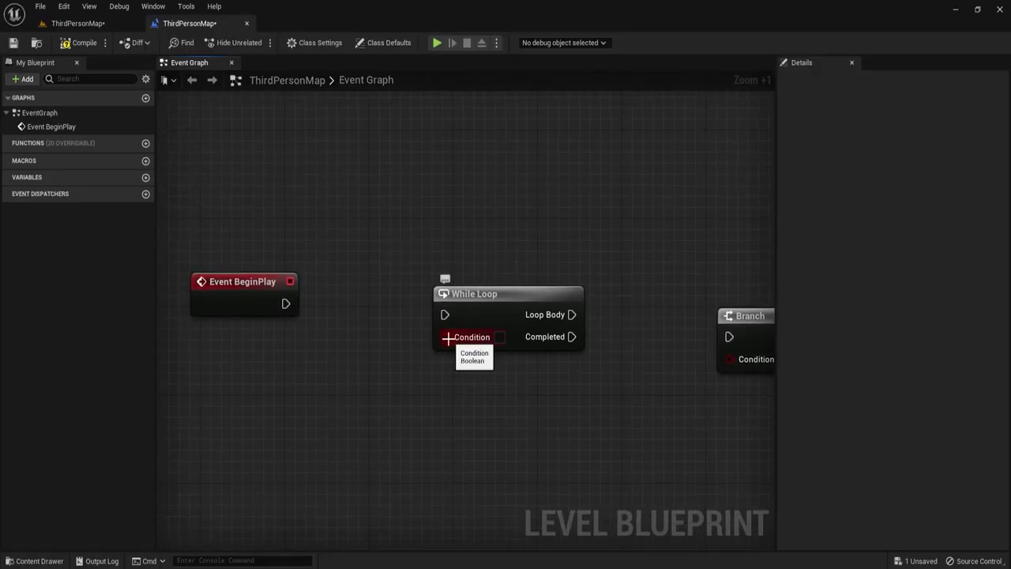
left_click_drag(445, 337, 413, 370)
Step: Try wires from the While Loop's Loop Body and Completed outputs, cancelling each without adding nodes
left_click_drag(571, 314, 656, 313)
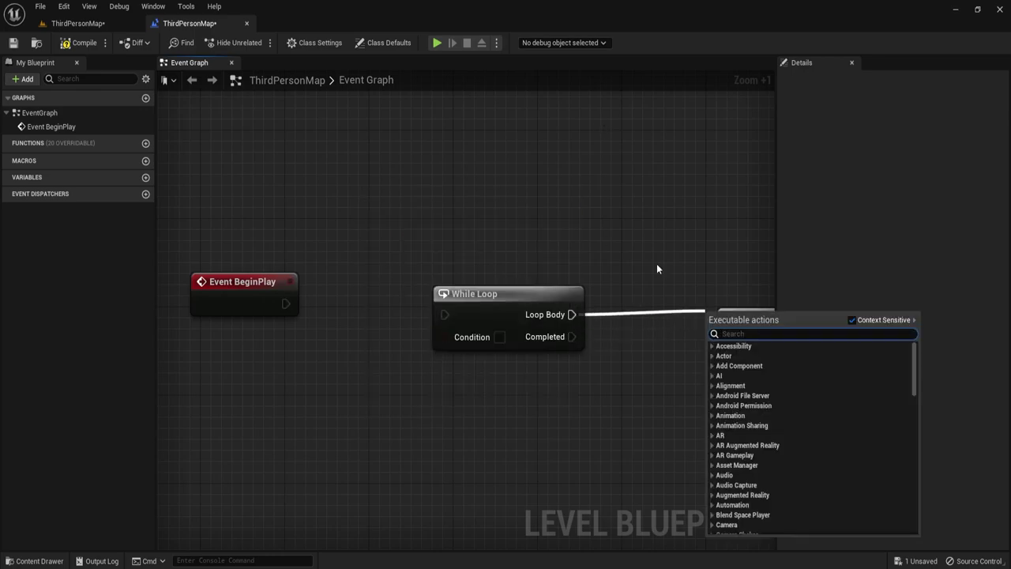
key("Escape")
left_click_drag(572, 336, 688, 466)
key("Escape")
scroll(584, 241, "down", 2)
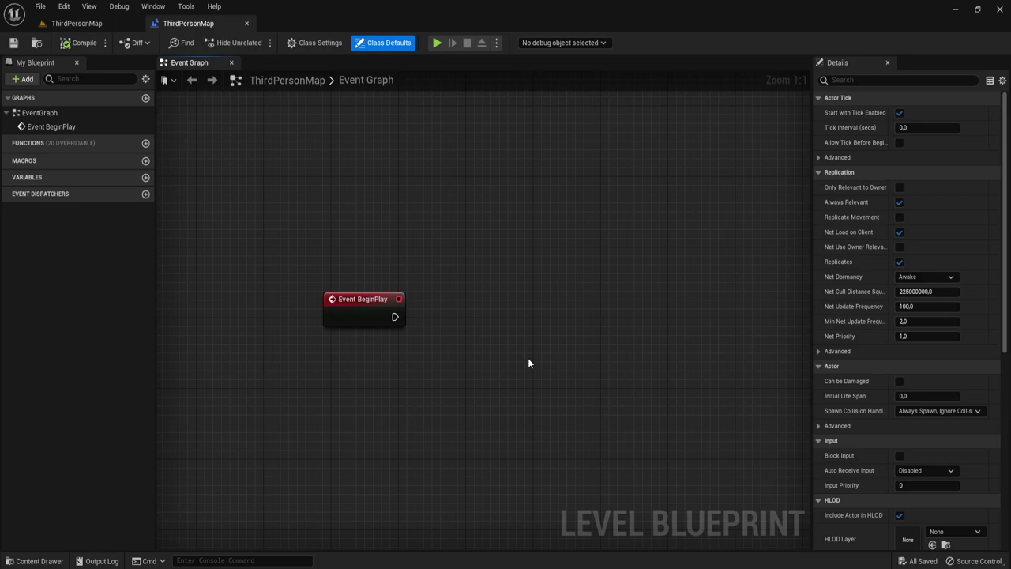
Step: Search 'while' in the graph actions and place a While Loop node
right_click(473, 340)
key("Escape")
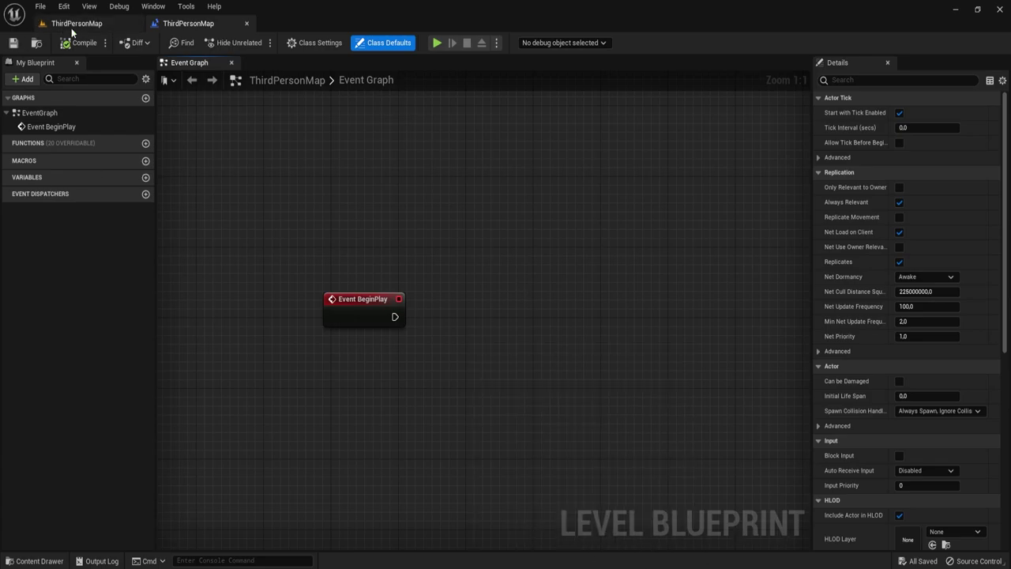
right_click(501, 342)
type("while")
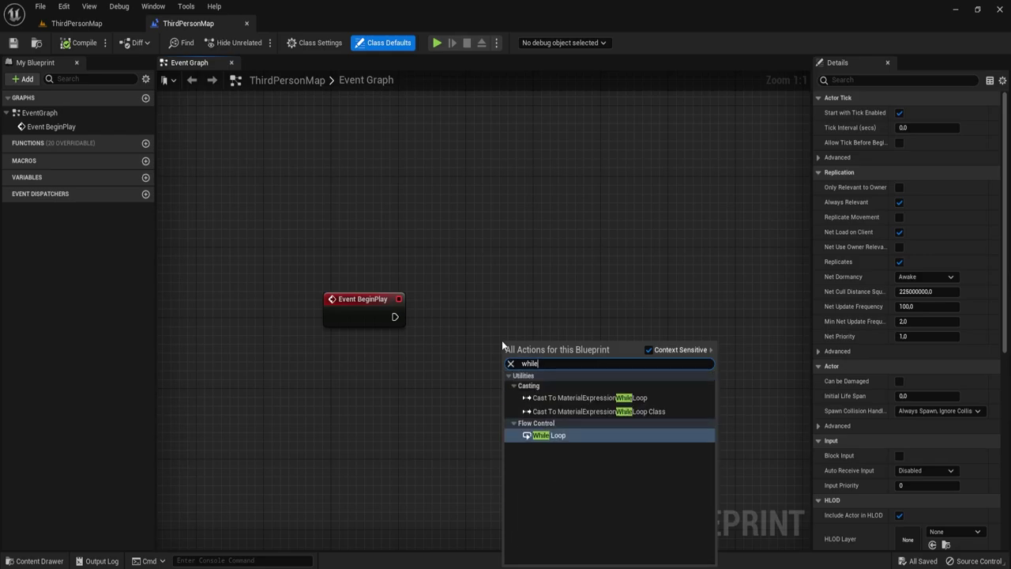
left_click(551, 437)
right_click_drag(574, 334, 486, 257)
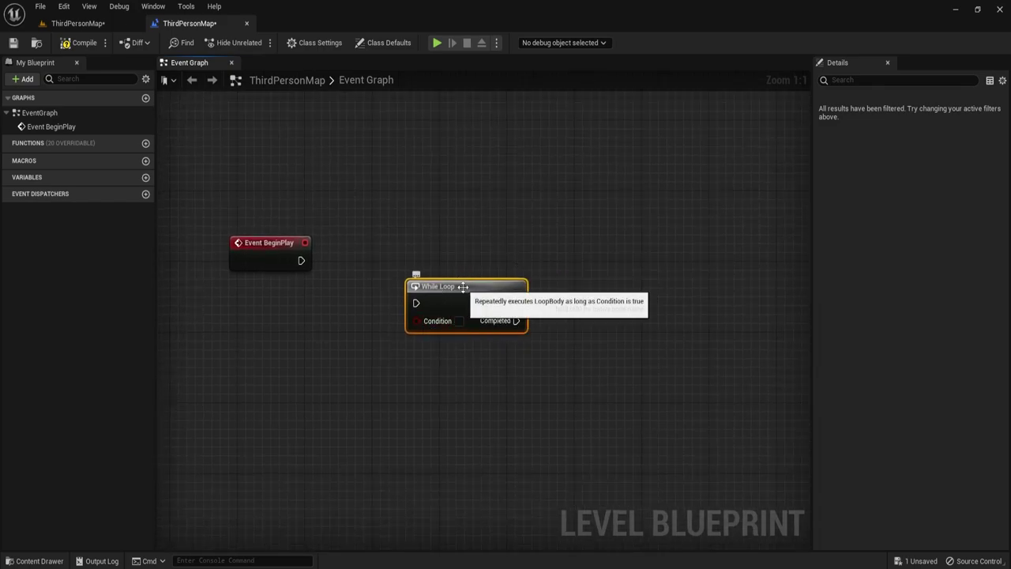
left_click(563, 326)
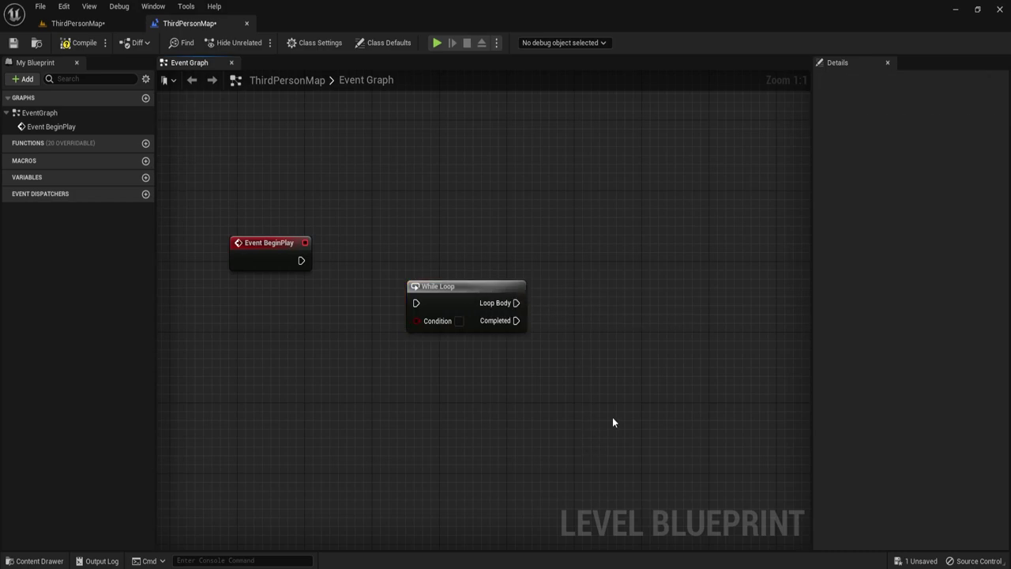
Step: Place a Branch node, move it beside the While Loop, then delete it
left_click(612, 298)
left_click(574, 244)
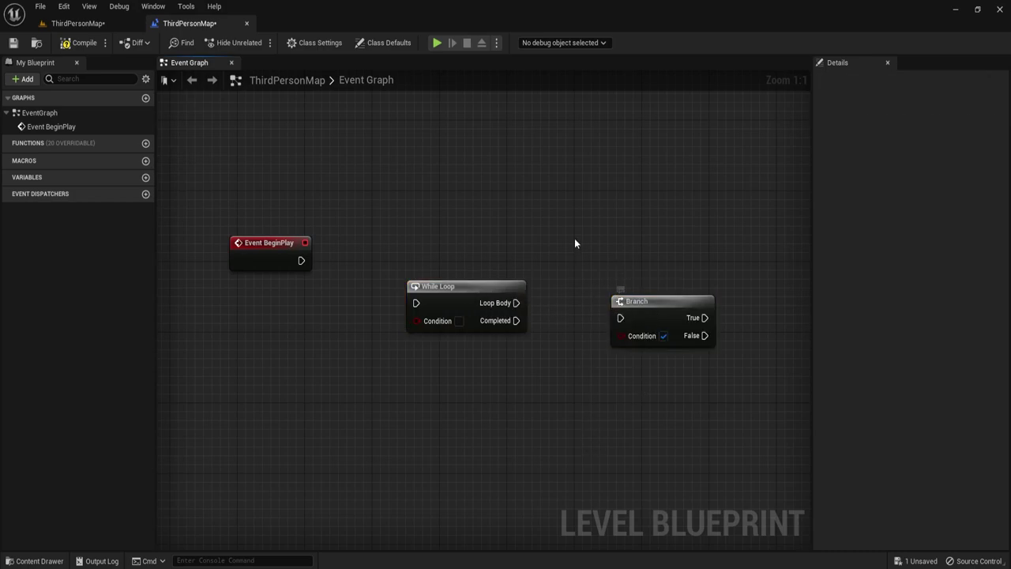
right_click(623, 259)
type("branch")
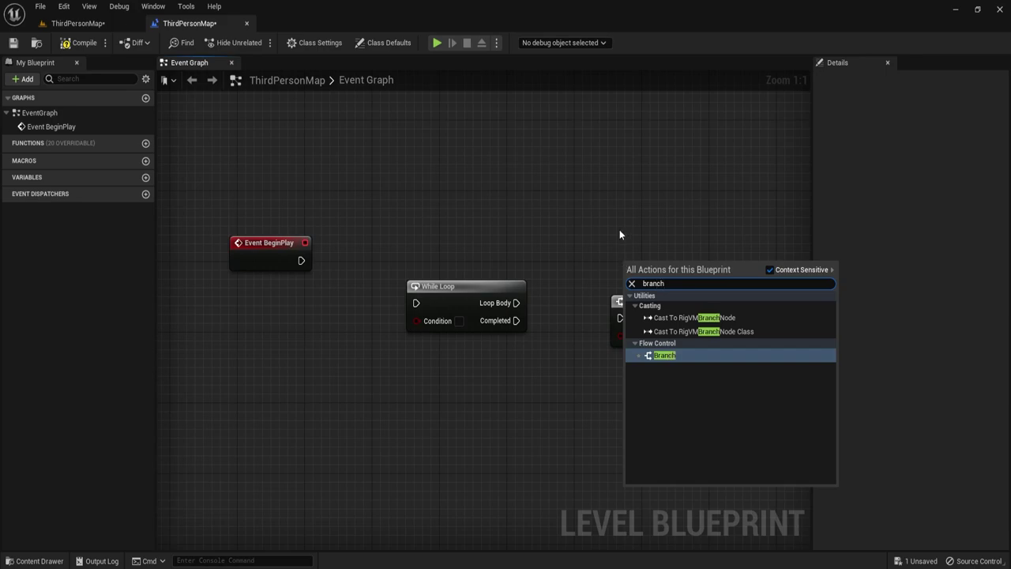
key("Escape")
left_click_drag(636, 312, 585, 311)
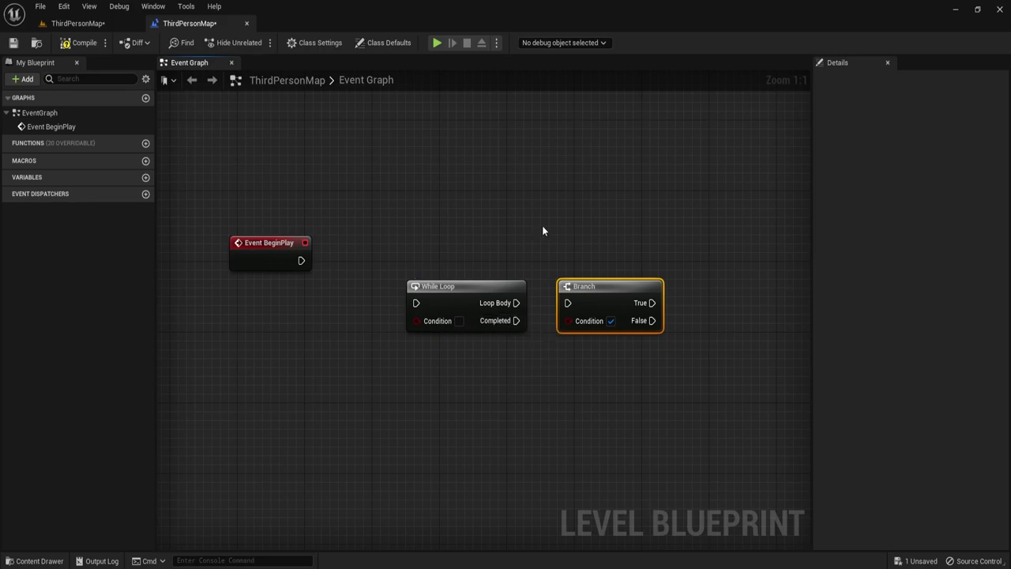
key("Delete")
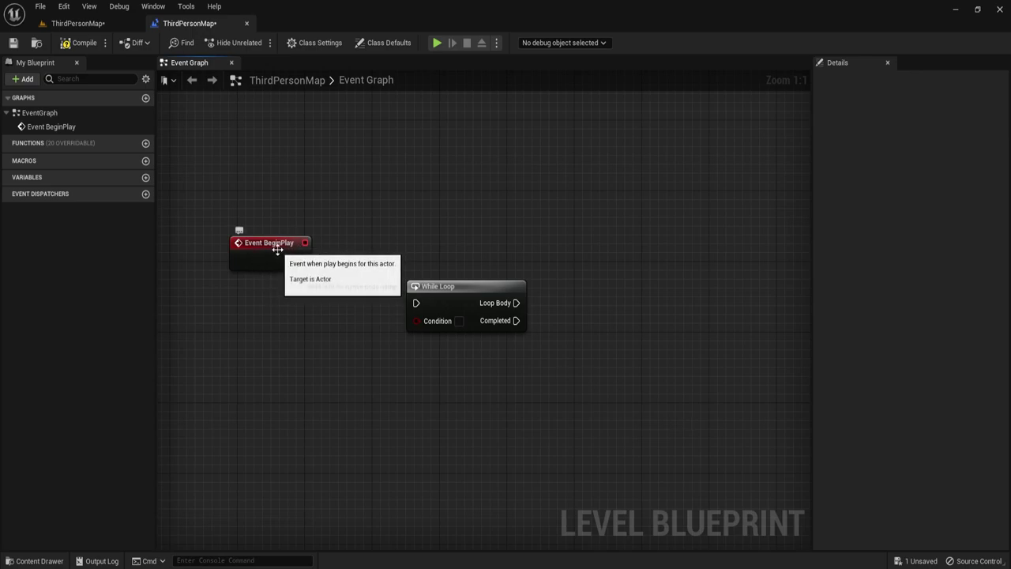
Step: Wire Event BeginPlay into the While Loop and straighten the connection with Q
mouse_move(473, 292)
left_mouse_down()
mouse_move(420, 254)
mouse_move(442, 246)
left_mouse_up()
mouse_move(301, 261)
left_mouse_down()
mouse_move(384, 260)
mouse_move(412, 246)
left_mouse_up()
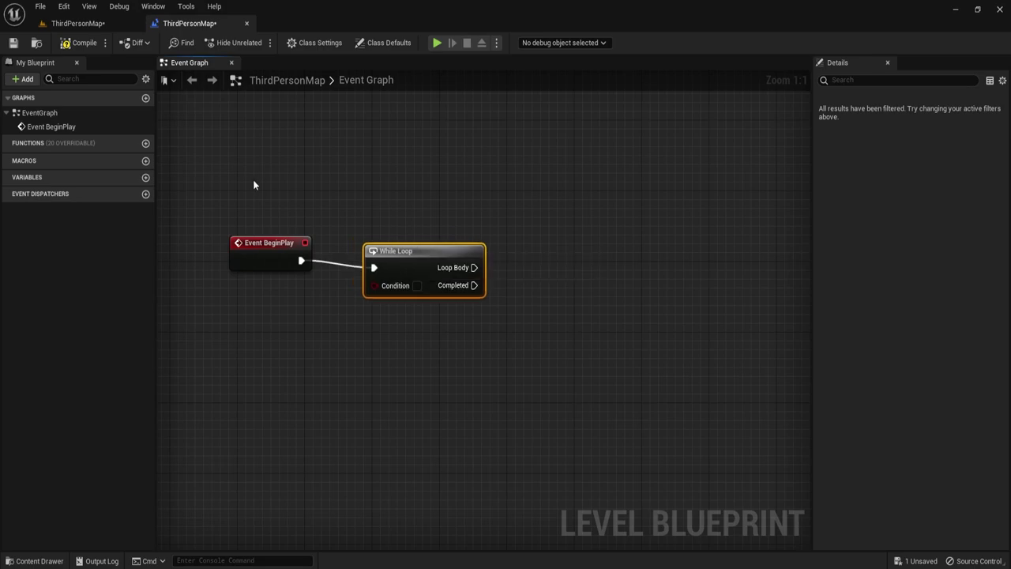
left_click_drag(253, 184, 567, 366)
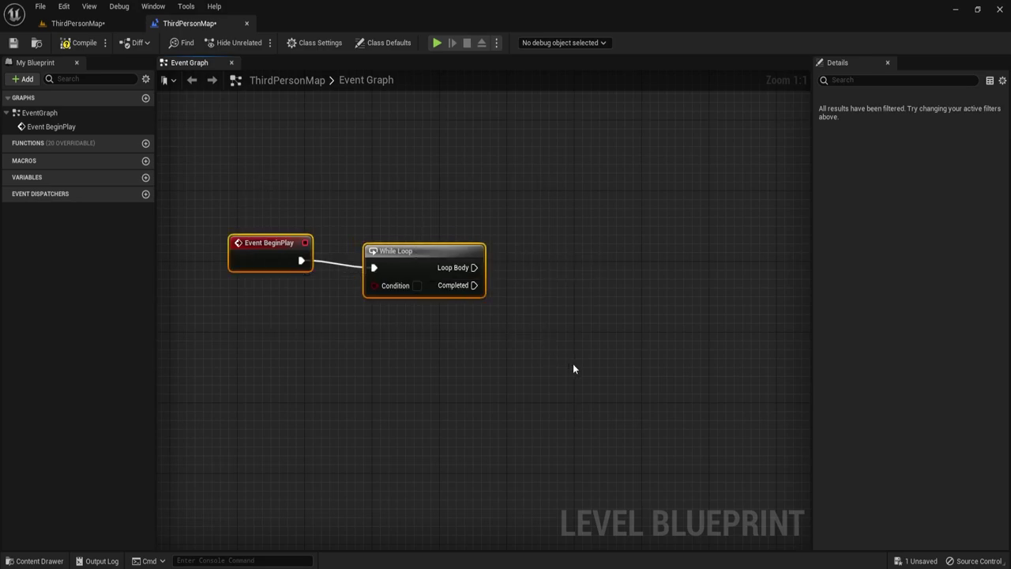
key("q")
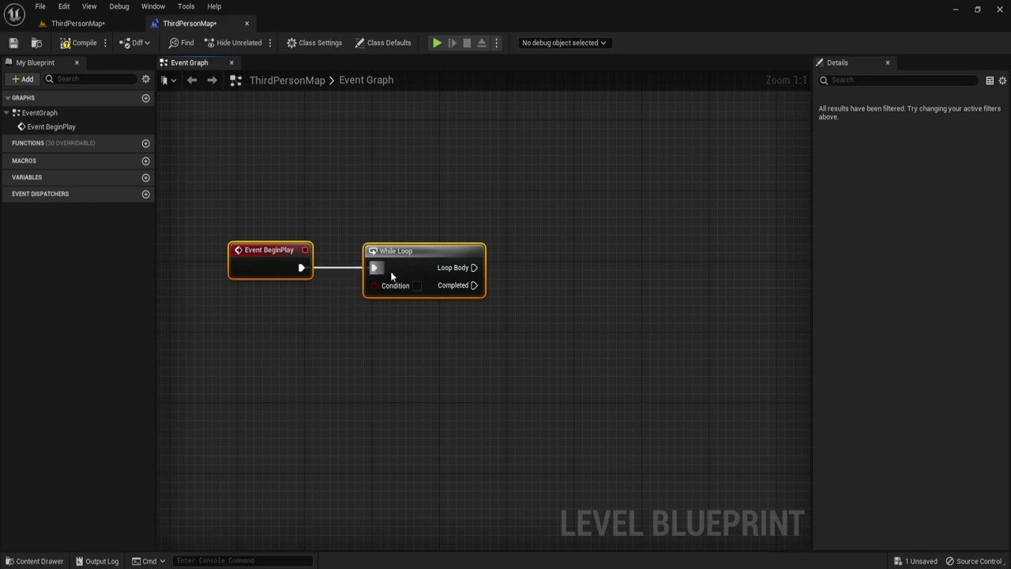
Step: Try a wire from the While Loop's Condition input, releasing it without adding a node
left_click(535, 265)
left_click_drag(375, 286, 339, 352)
left_click(284, 309)
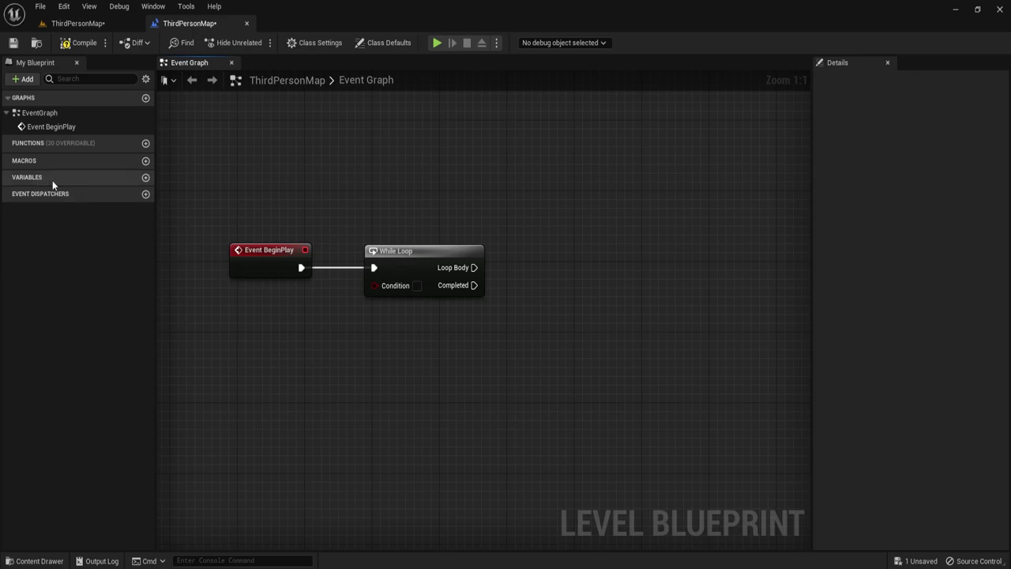
Step: Add a variable named Compteur, set its type to Integer, and drag it into the graph
left_click(145, 177)
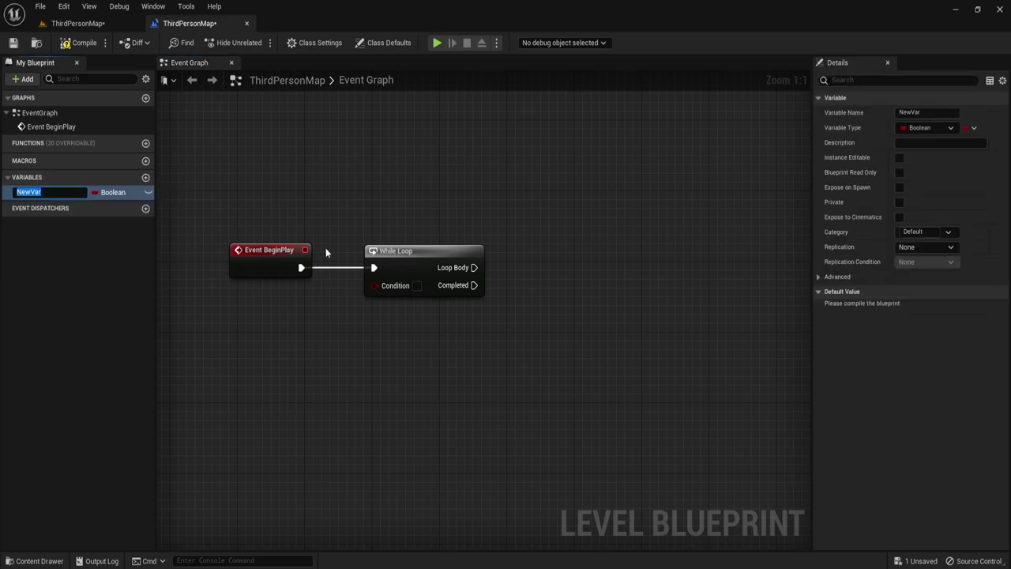
type("Compteur")
key("Return")
left_click(113, 192)
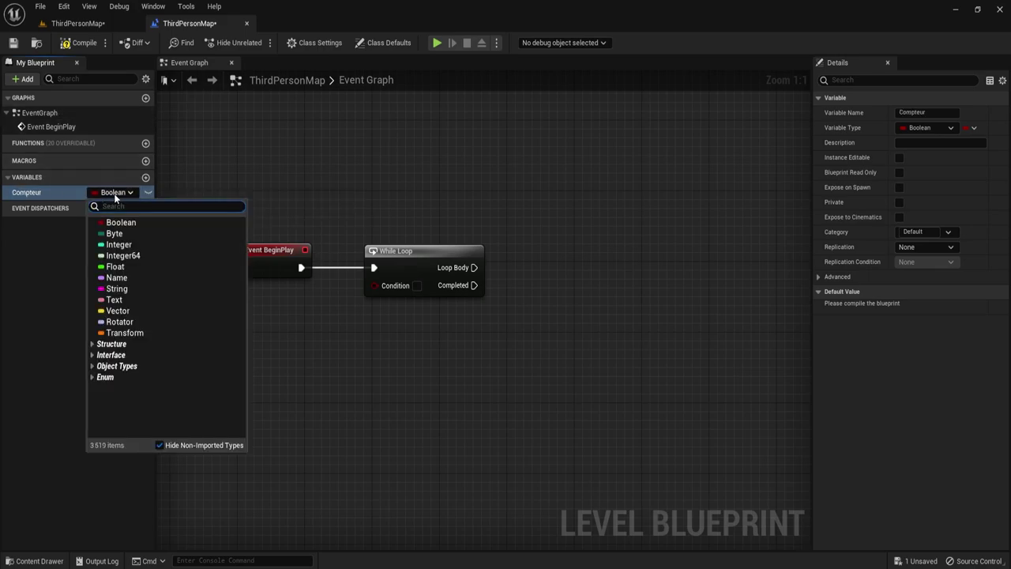
left_click(132, 248)
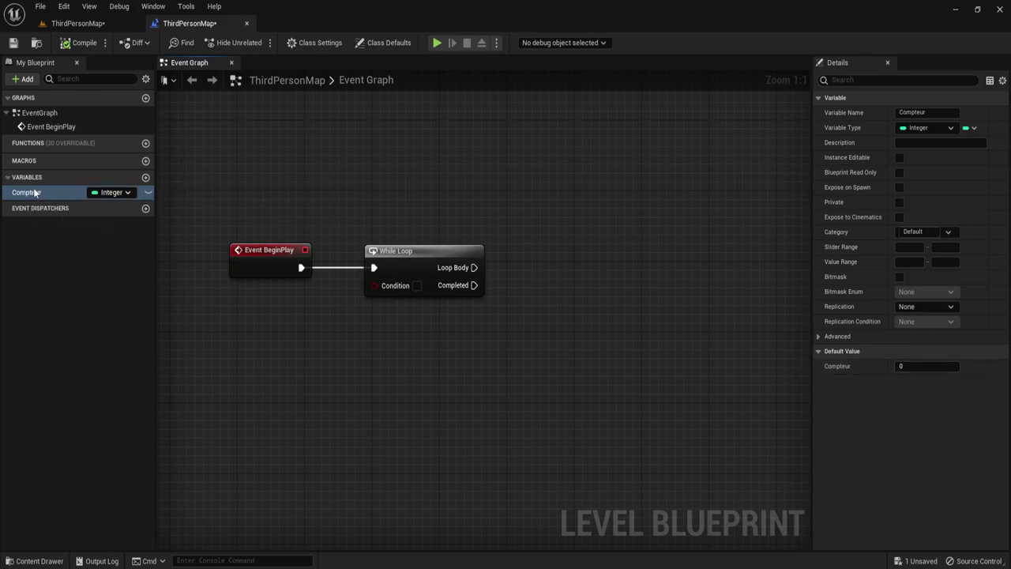
left_click_drag(35, 192, 306, 371)
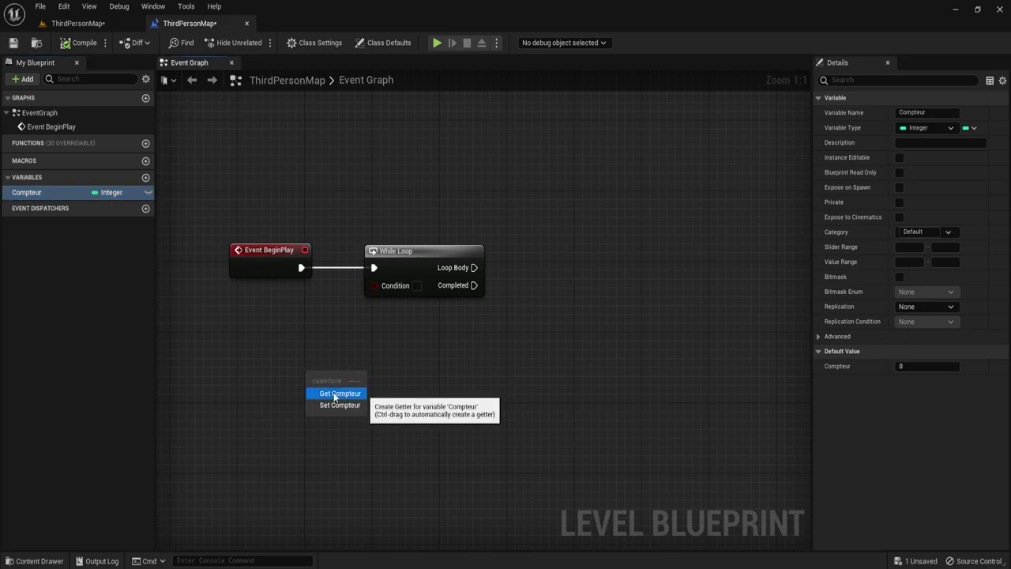
Step: Drop a Compteur getter node onto the graph and pan the view right
left_click(26, 195)
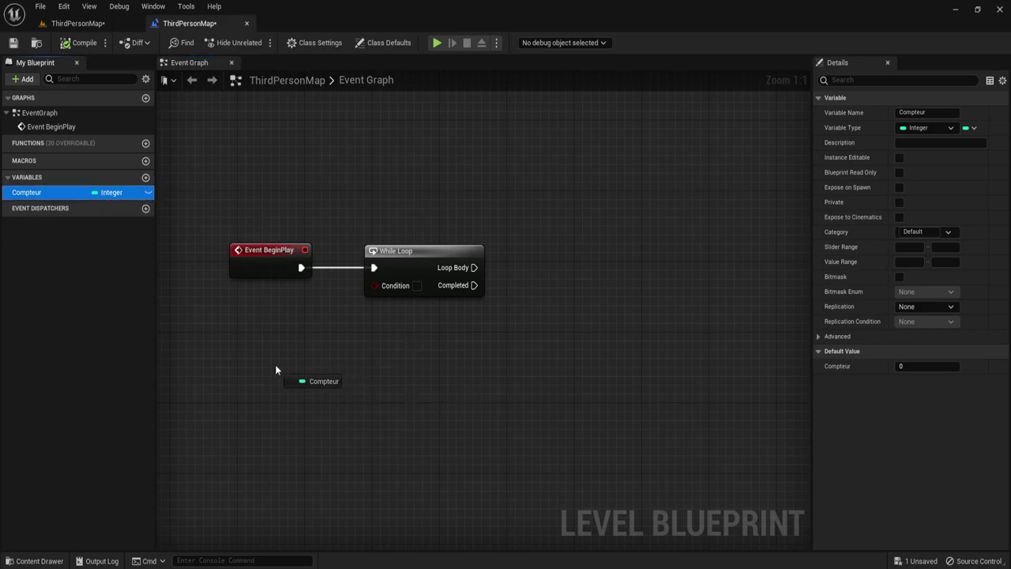
left_click_drag(306, 383, 275, 364)
right_click_drag(386, 376, 491, 372)
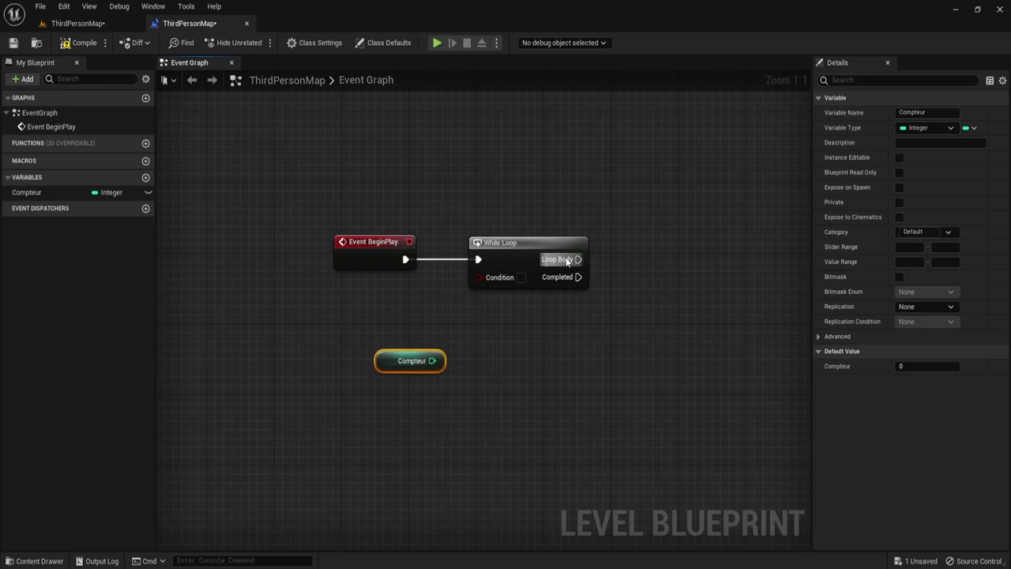
left_click_drag(579, 259, 687, 264)
key("Escape")
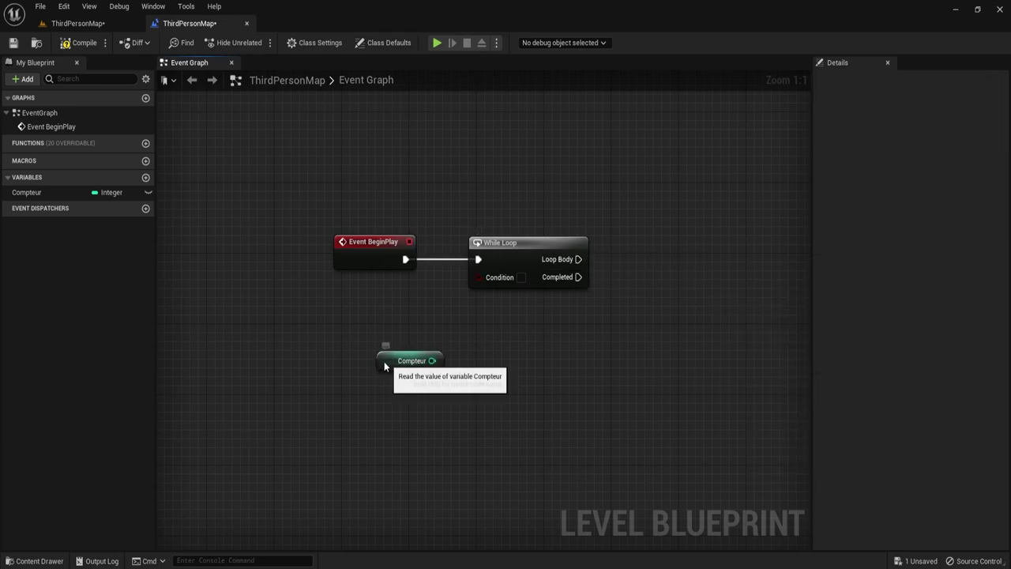
Step: Add a Less node comparing Compteur to 10 and wire it into the While Loop Condition
mouse_move(384, 361)
left_mouse_down()
mouse_move(358, 361)
mouse_move(443, 361)
left_mouse_up()
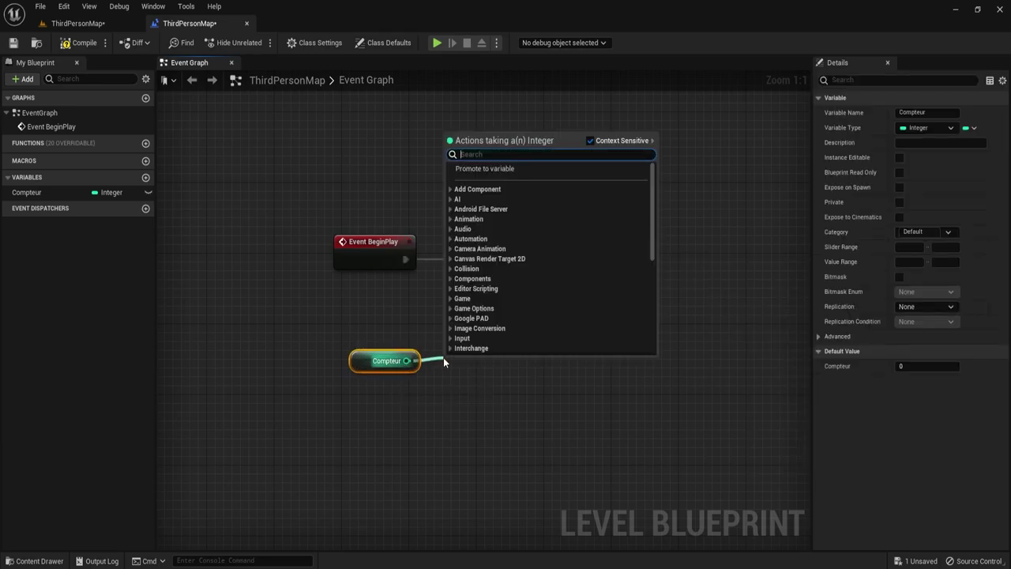
type("<")
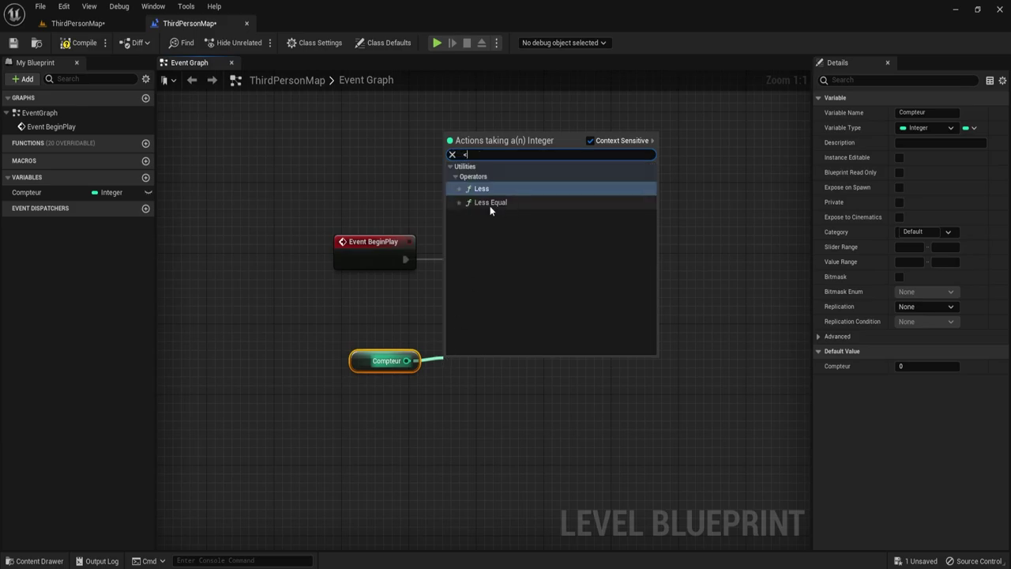
left_click(484, 189)
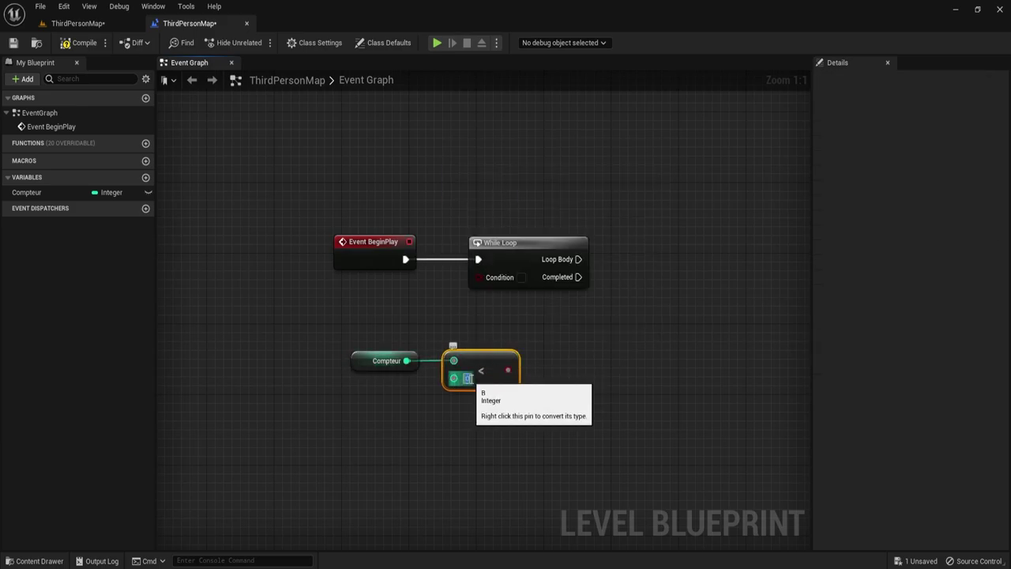
left_click(462, 378)
type("10")
key("Return")
left_click(541, 369)
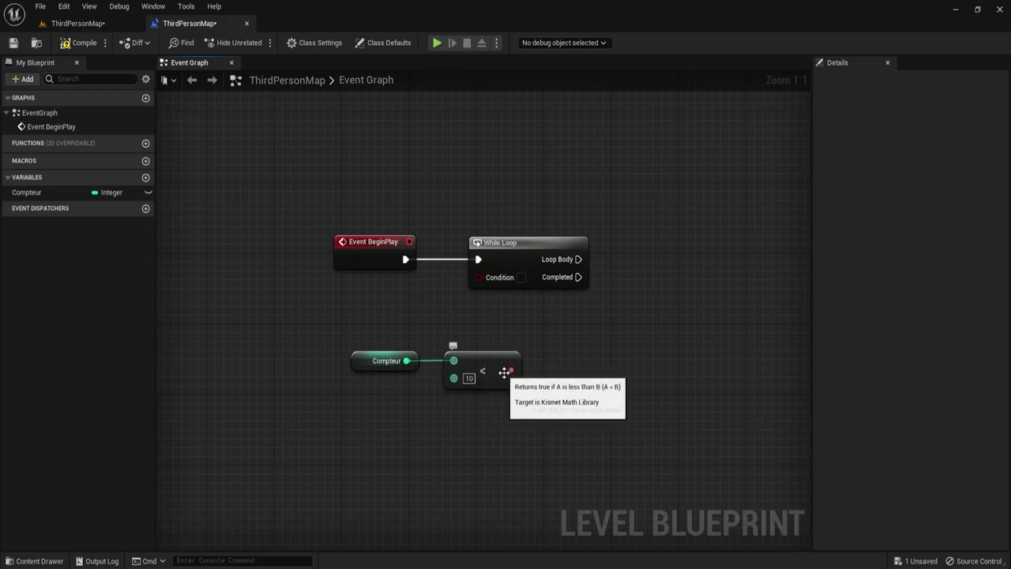
left_click_drag(511, 370, 477, 276)
Step: Move the Compteur getter and Less nodes up under the While Loop
left_click_drag(503, 440, 338, 324)
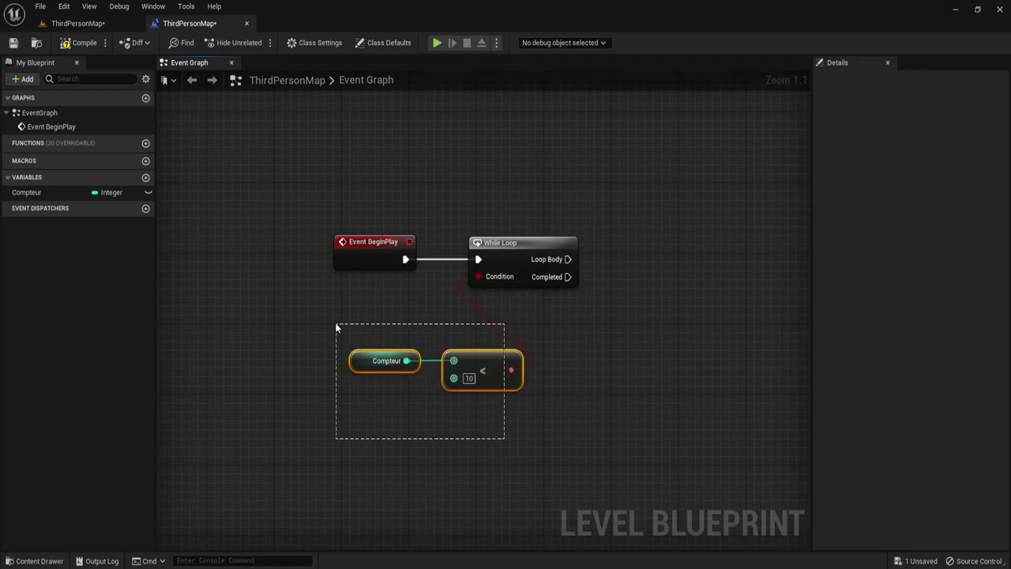
left_click_drag(490, 361, 468, 320)
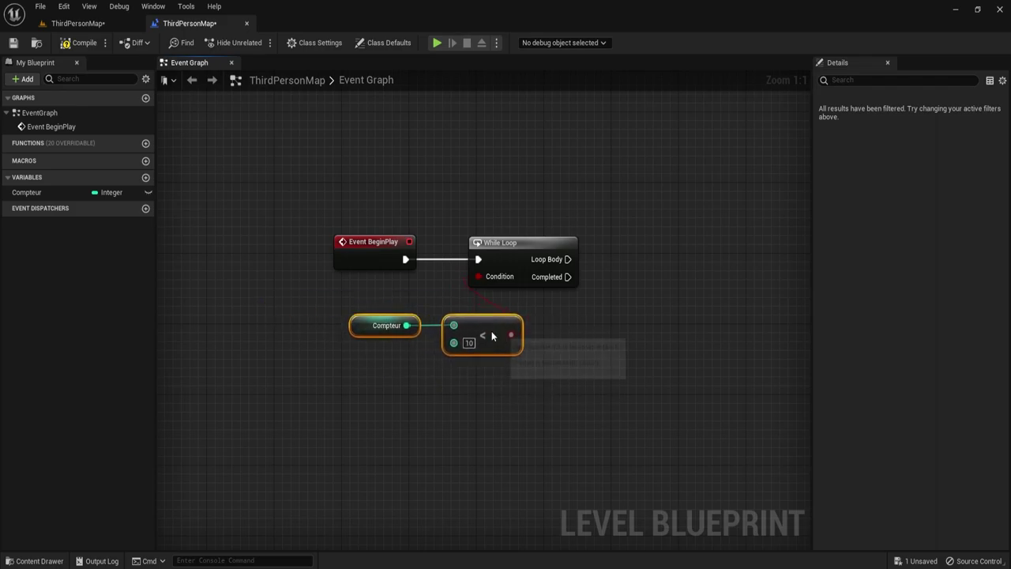
left_click(612, 327)
right_click_drag(611, 328, 498, 361)
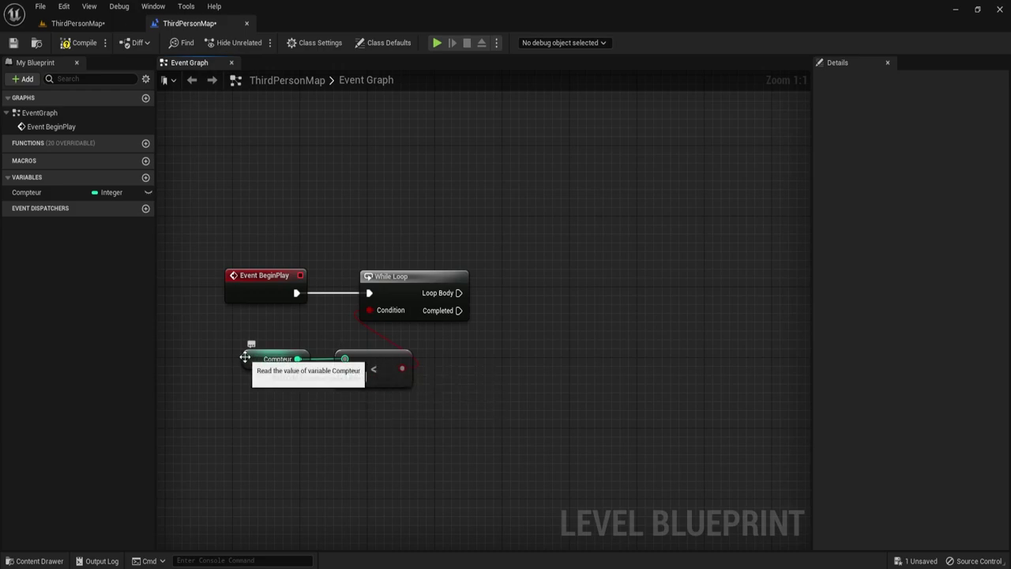
Step: Drag from the Loop Body output to bring up the list of executable actions
left_click_drag(458, 293, 588, 196)
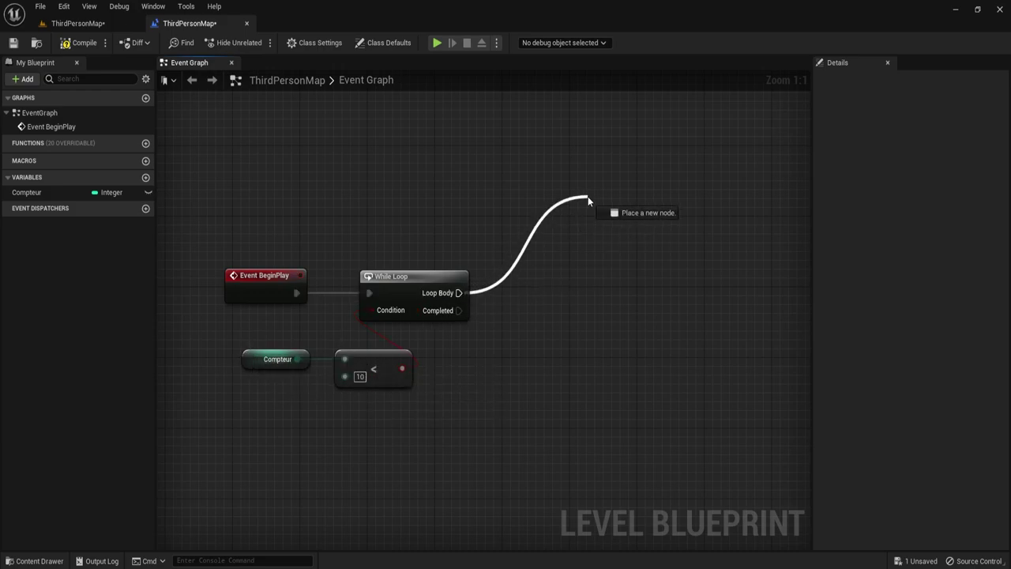
left_click(565, 236)
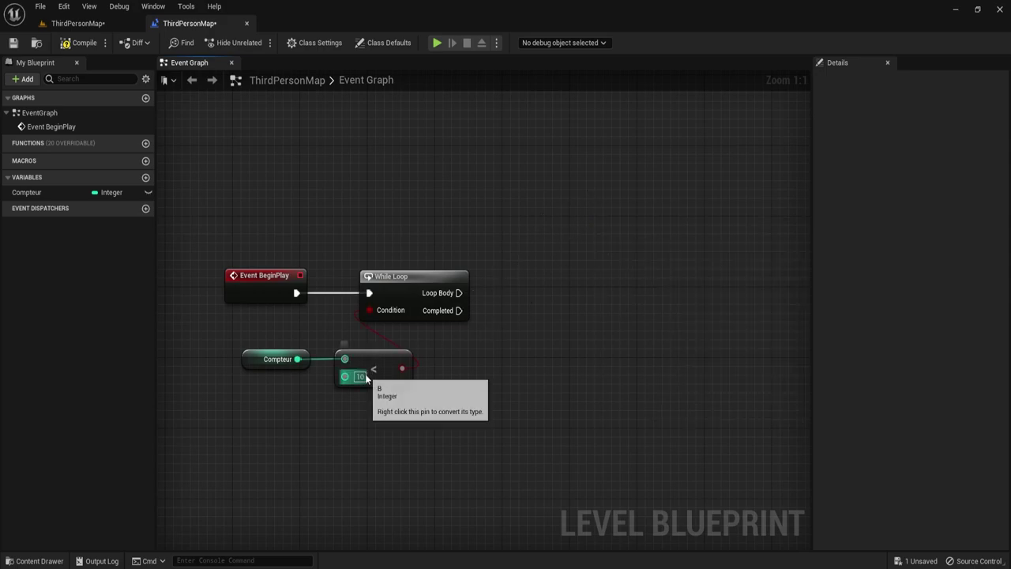
left_click_drag(458, 310, 545, 403)
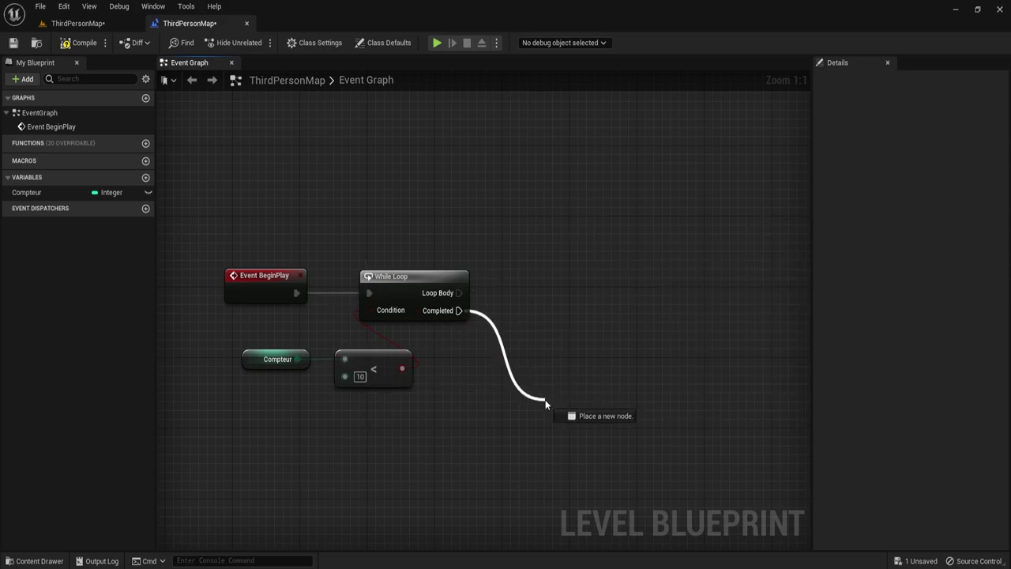
left_click(465, 383)
right_click_drag(534, 294, 377, 355)
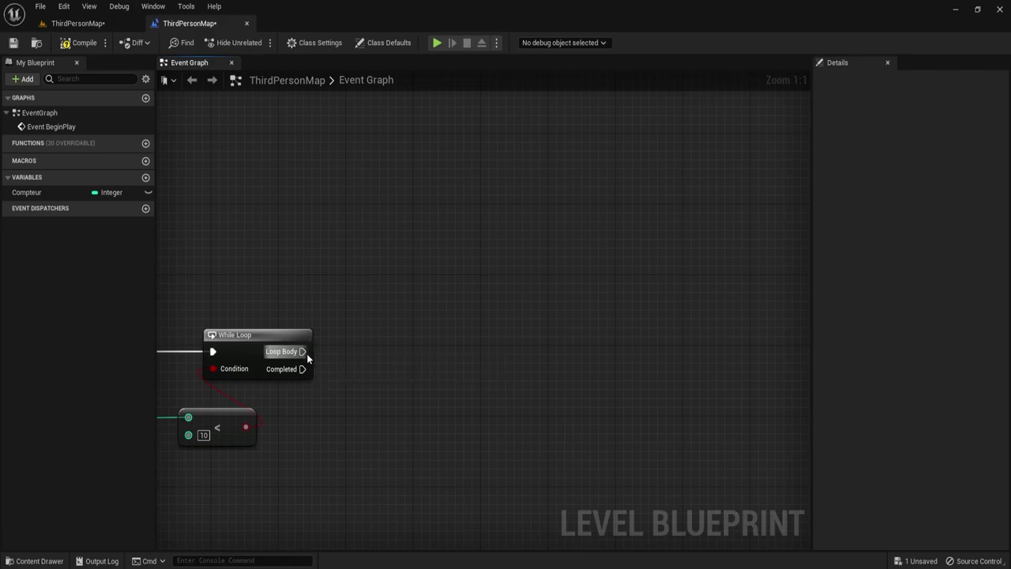
right_click_drag(306, 353, 417, 332)
left_click_drag(423, 320, 487, 299)
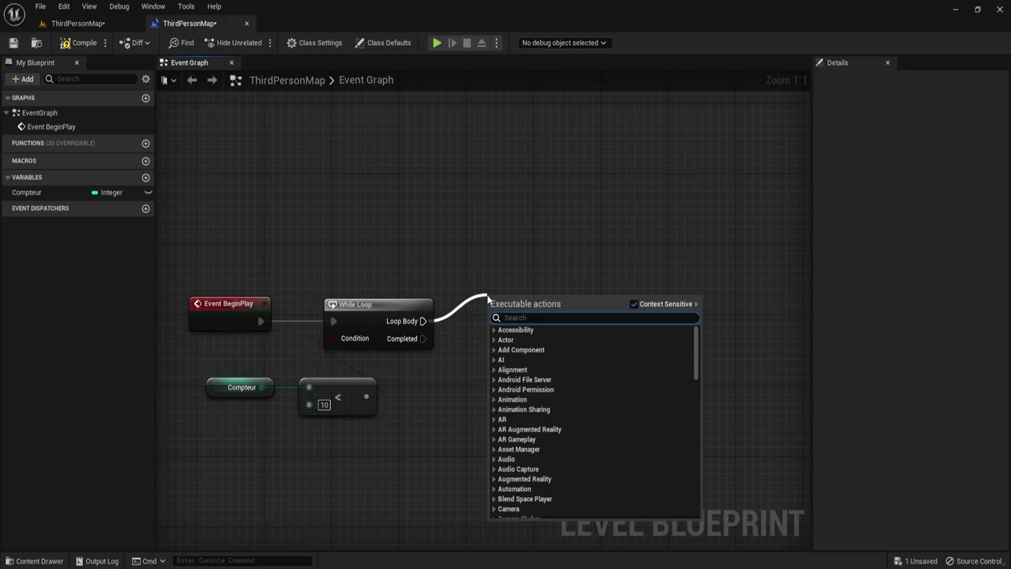
Step: Place a second Compteur getter feeding an integer Add node with B set to 1
key("Escape")
left_click(98, 192)
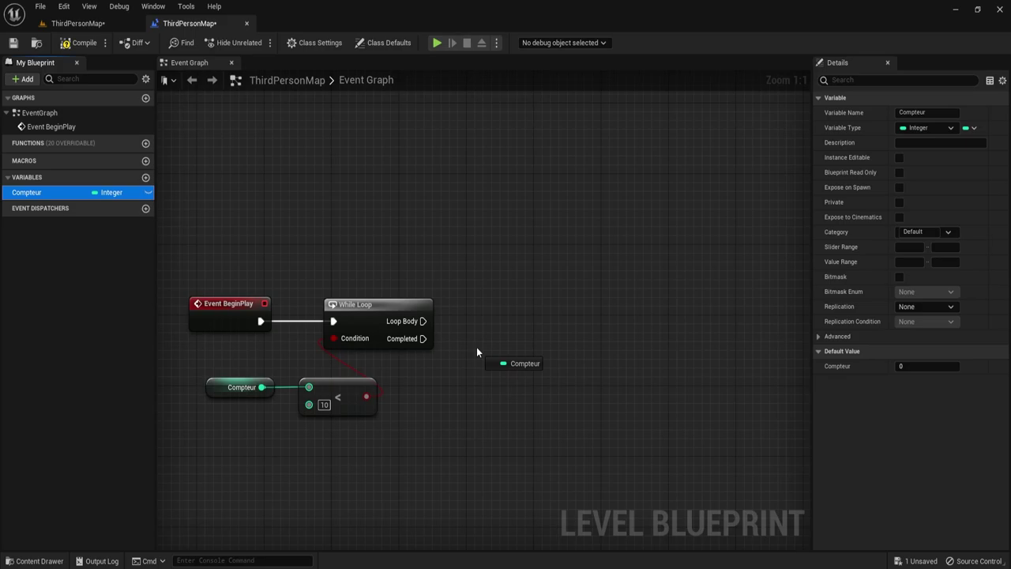
mouse_move(99, 189)
left_mouse_down("ctrl")
mouse_move(476, 347)
mouse_move(580, 342)
left_mouse_up("ctrl")
type("+")
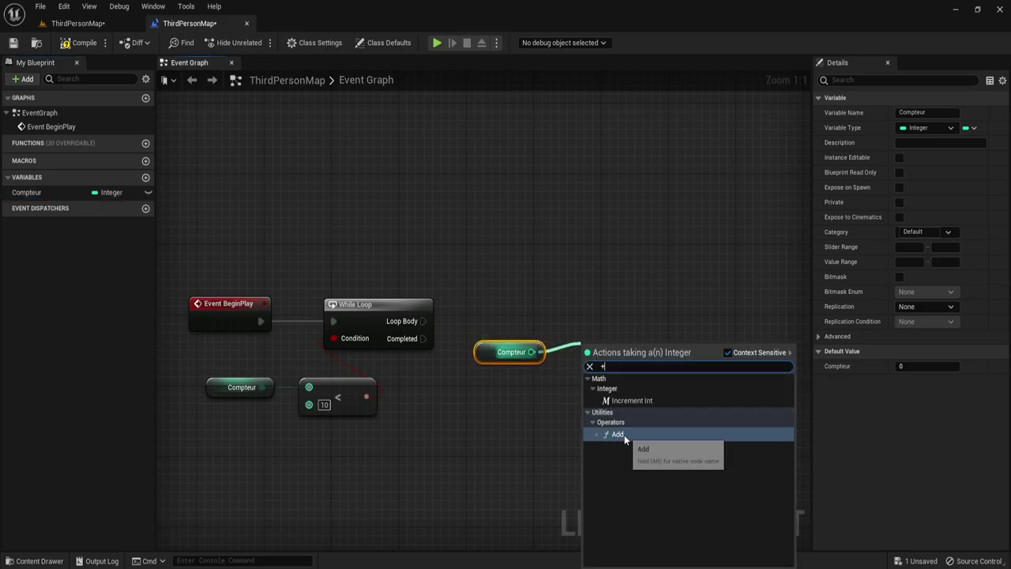
left_click(624, 434)
left_click(600, 369)
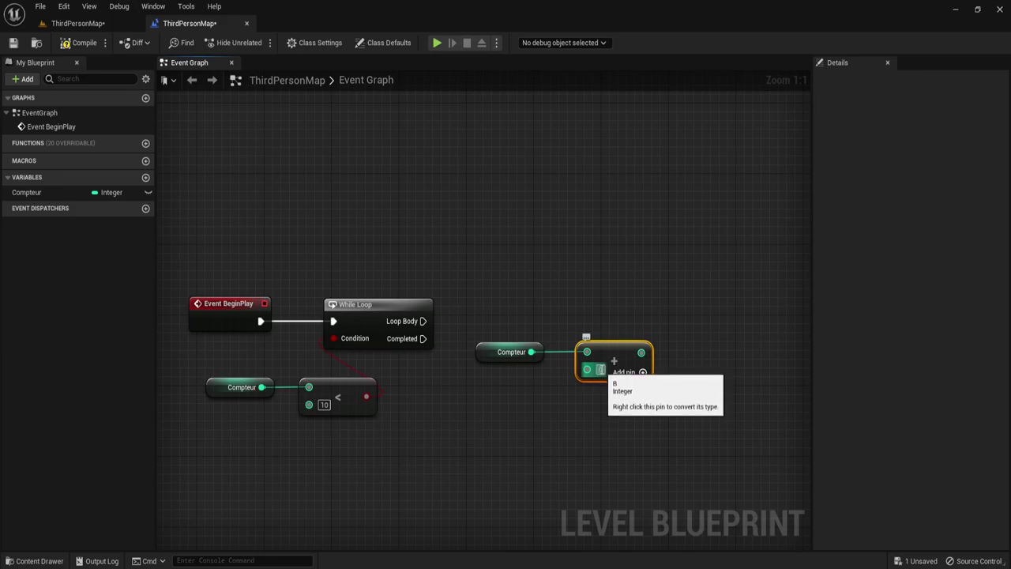
type("1")
left_click(706, 364)
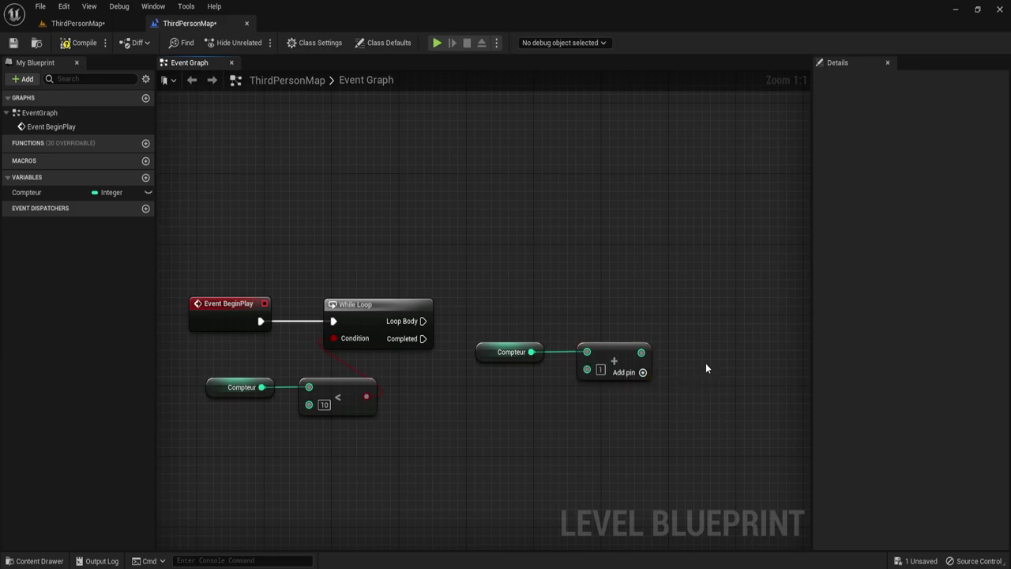
left_click_drag(491, 316, 655, 407)
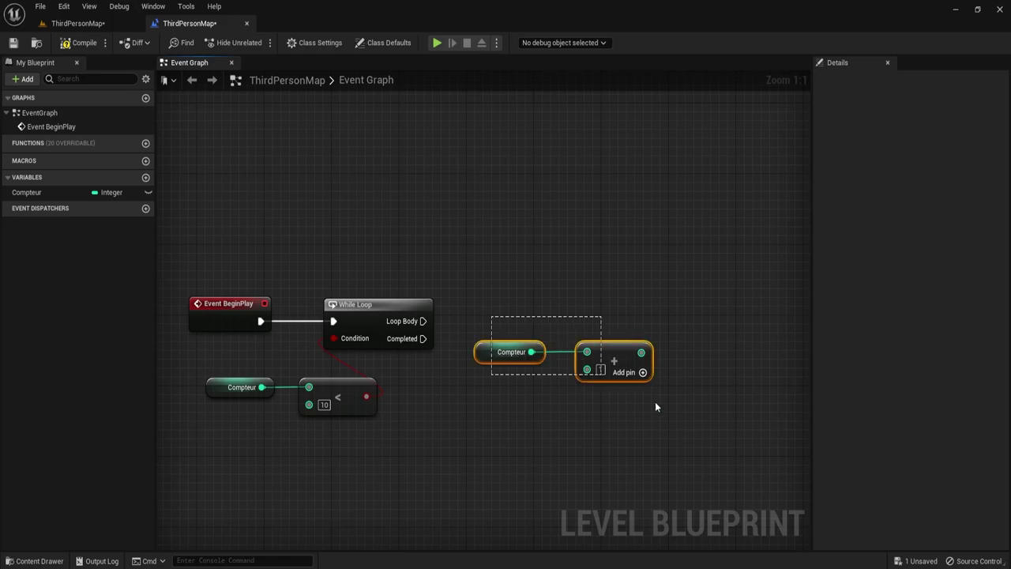
left_click(703, 419)
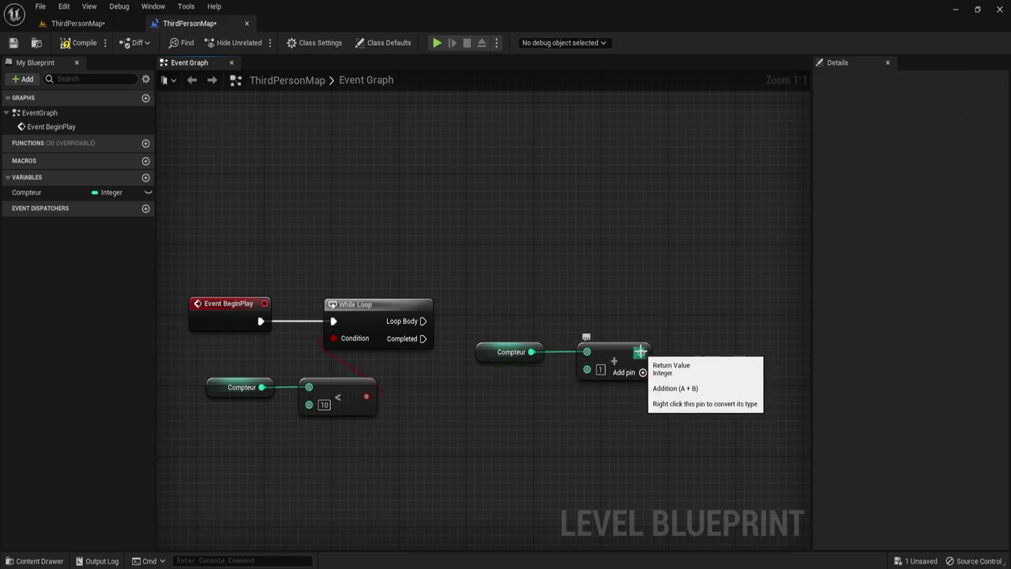
Step: Create a SET Compteur node fed by the Add result and align it in the graph
mouse_move(28, 192)
left_mouse_down()
mouse_move(693, 309)
mouse_move(680, 297)
left_mouse_up()
mouse_move(641, 352)
left_mouse_down()
mouse_move(713, 326)
mouse_move(423, 320)
left_mouse_up()
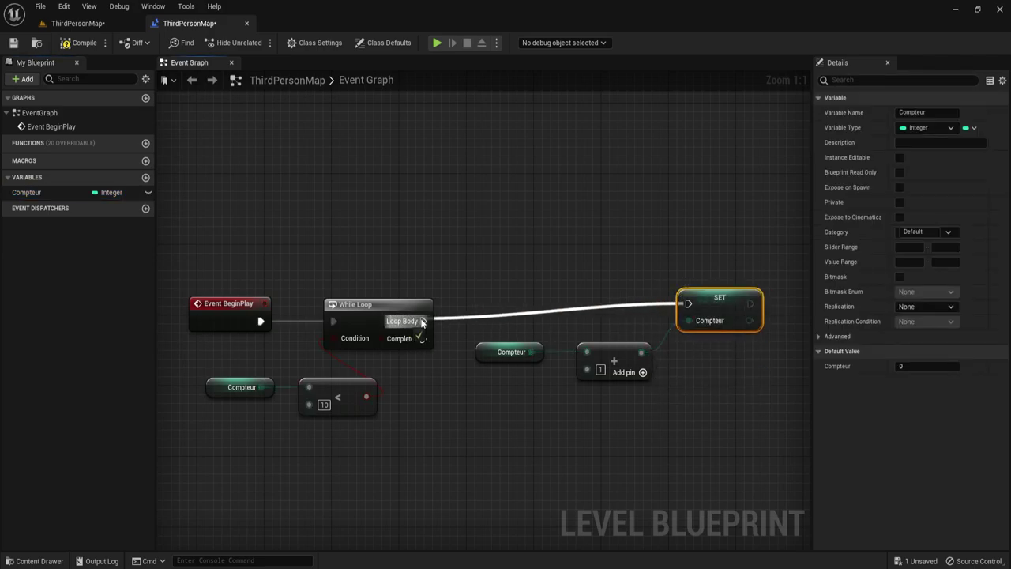
left_click_drag(726, 302, 734, 320)
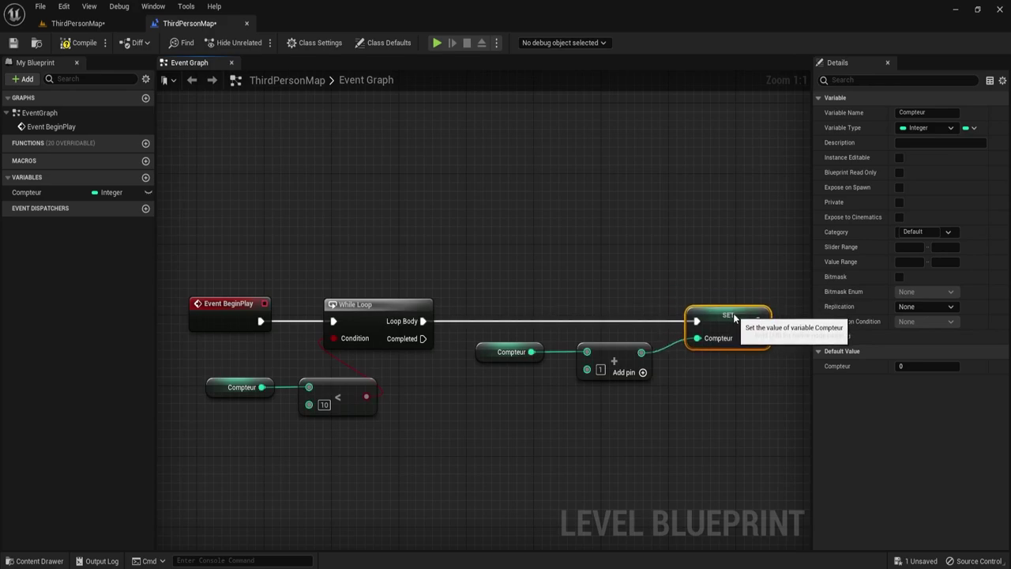
left_click(722, 395)
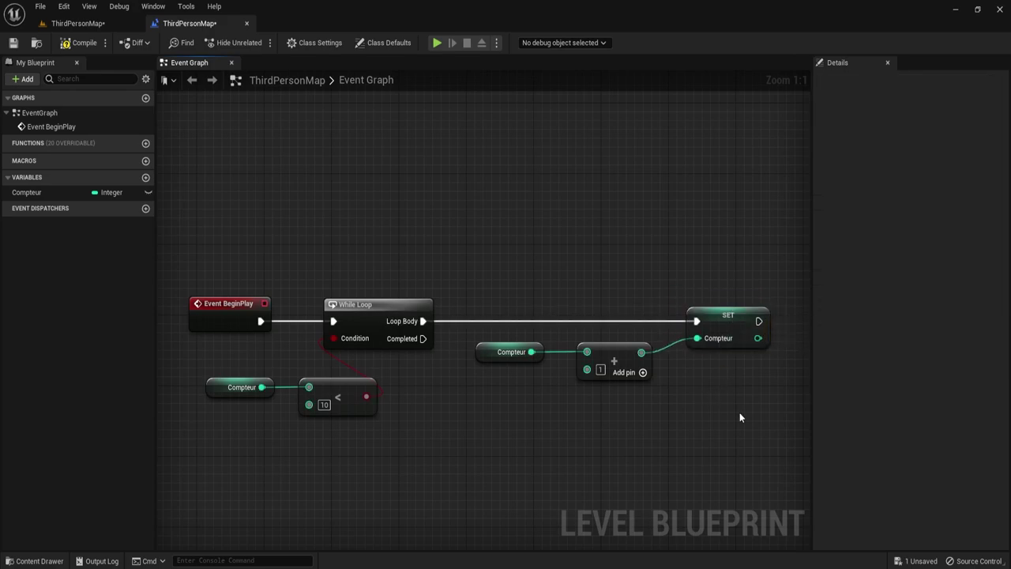
right_click_drag(739, 417, 564, 432)
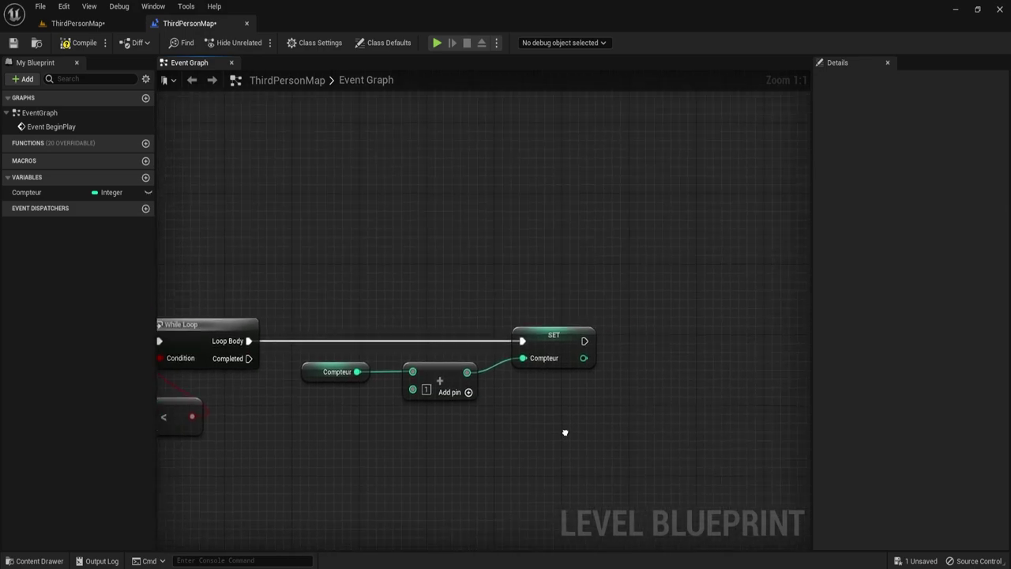
Step: Add a Print String after SET that prints the Compteur value as In String
left_click_drag(584, 340, 620, 342)
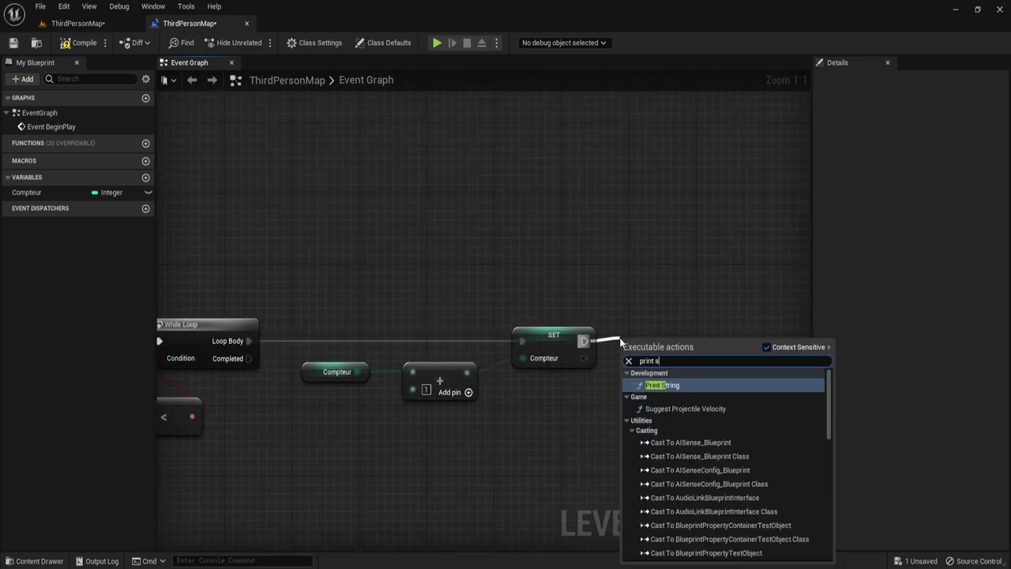
type("print s")
key("Return")
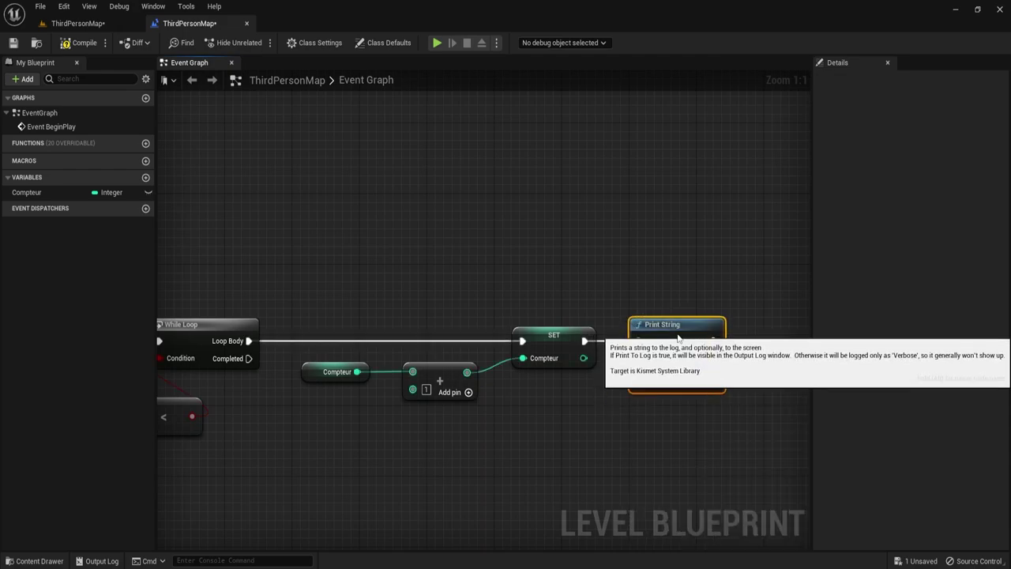
left_click_drag(620, 341, 678, 323)
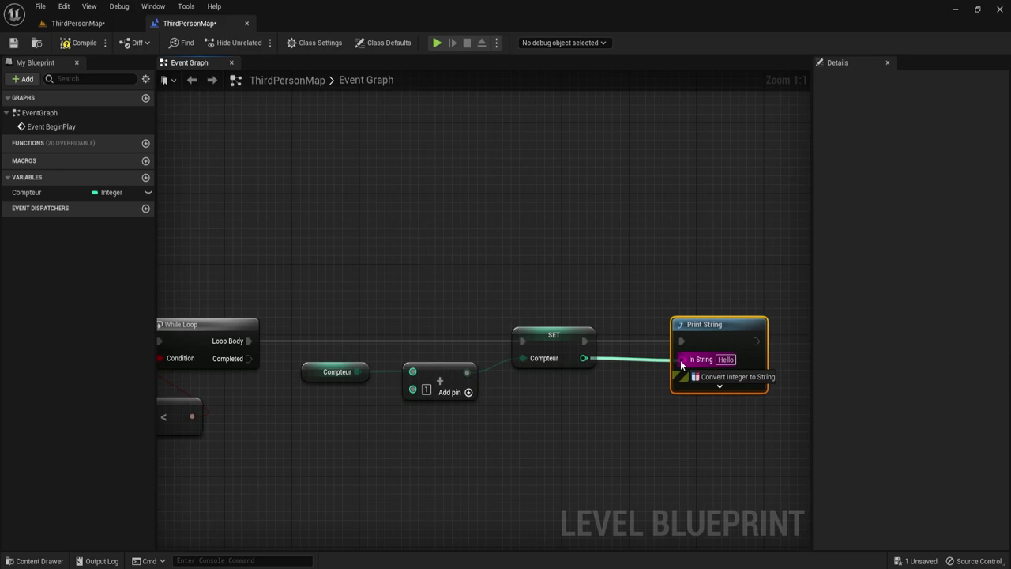
left_click_drag(582, 358, 680, 360)
Step: Tidy the conversion and Print String nodes to the right, then save the level
left_click_drag(627, 332, 636, 367)
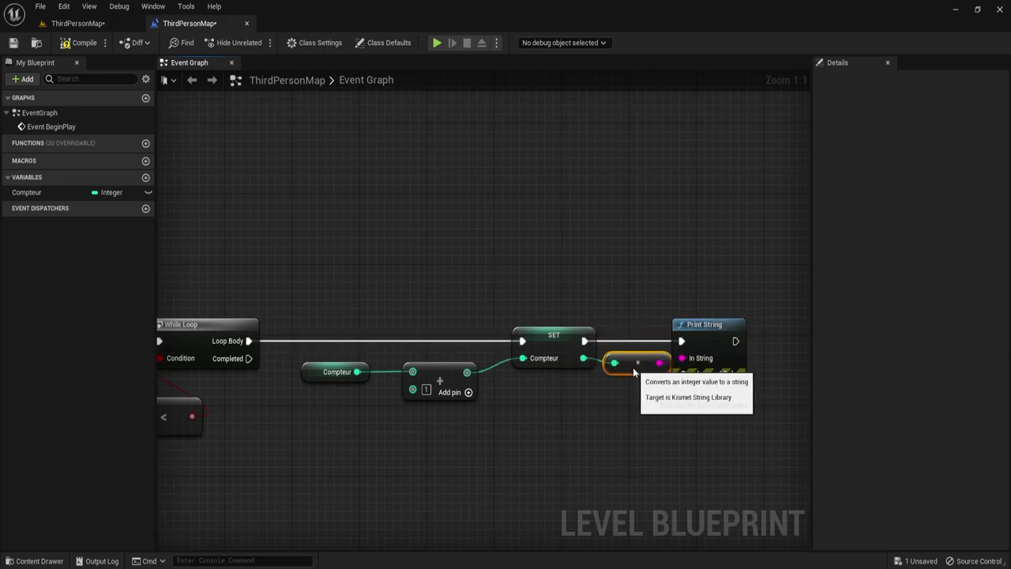
left_click_drag(689, 339, 714, 339)
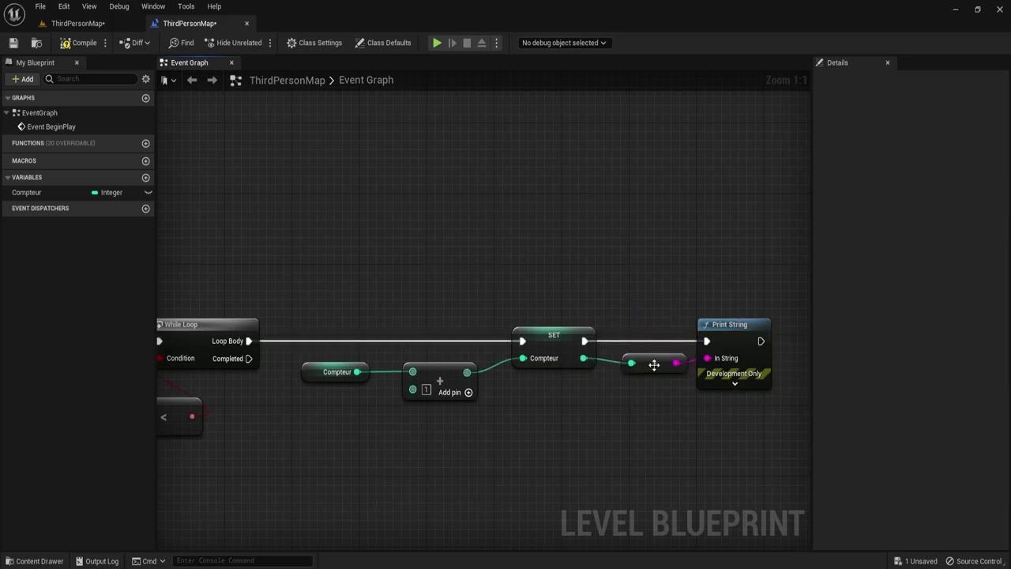
left_click_drag(628, 369, 644, 369)
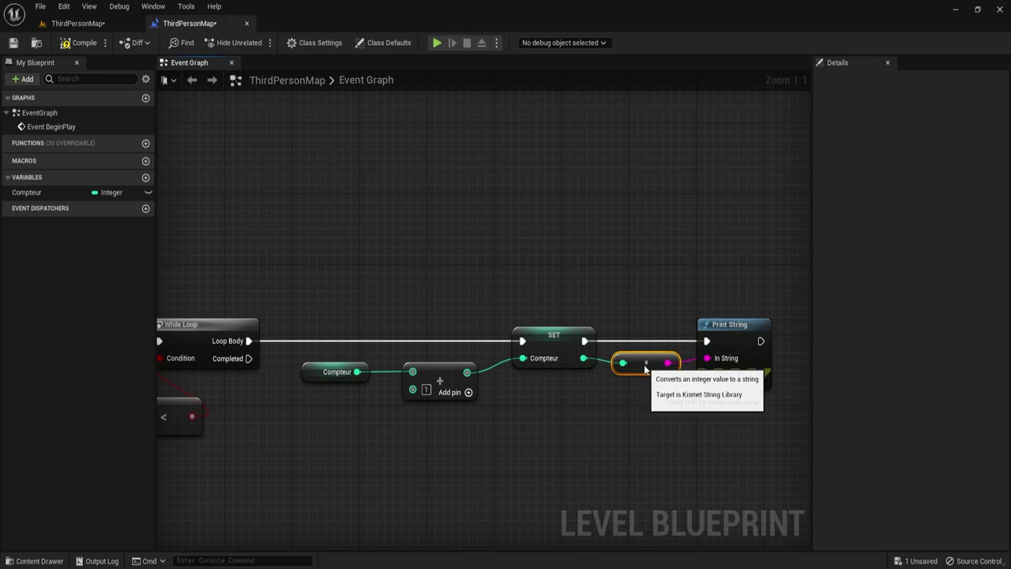
left_click(12, 42)
right_click_drag(459, 311, 534, 275)
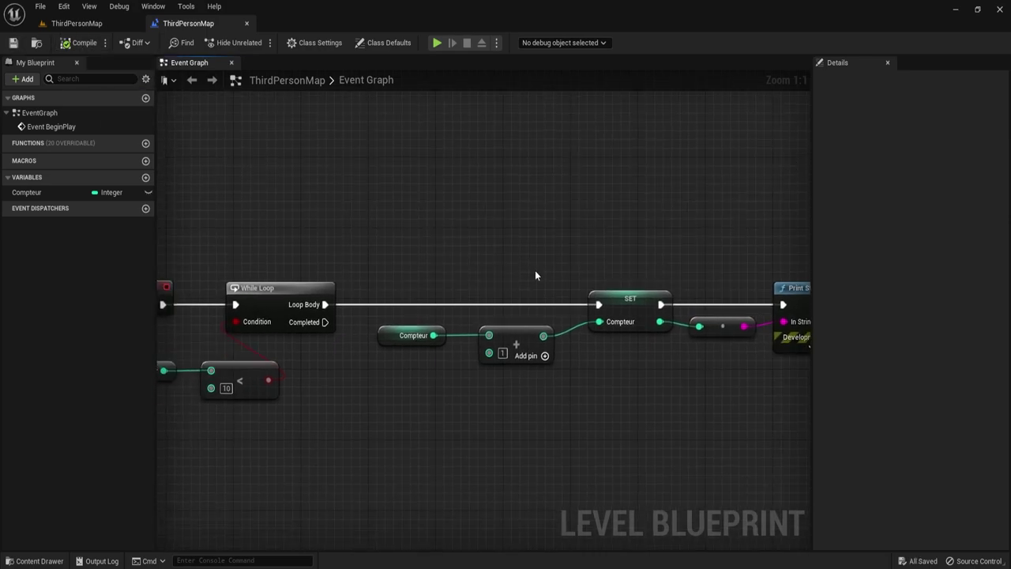
Step: Add a second Print String node to the While Loop's Completed output
scroll(535, 274, "down", 1)
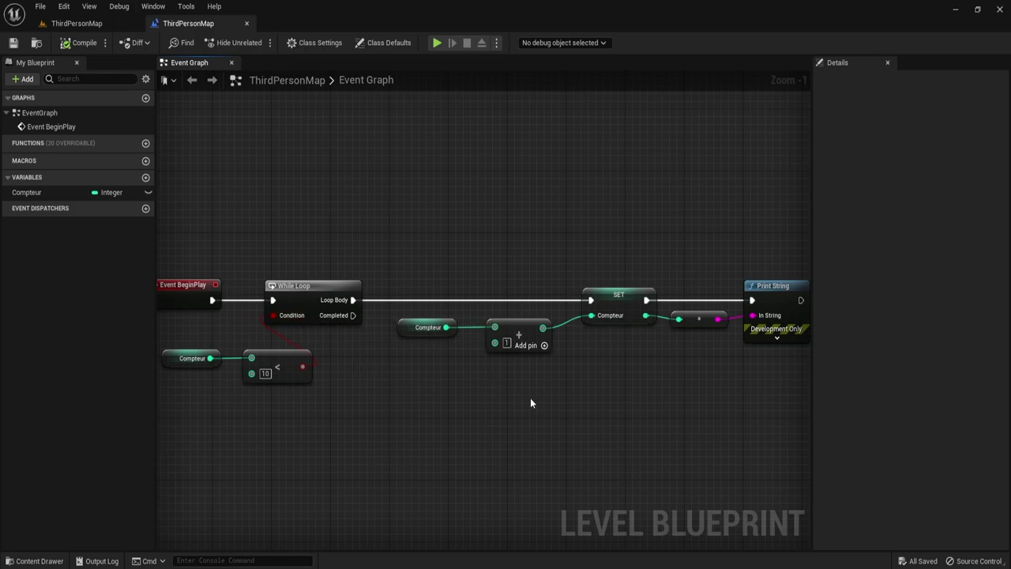
left_click_drag(413, 228, 776, 479)
scroll(646, 371, "down", 1)
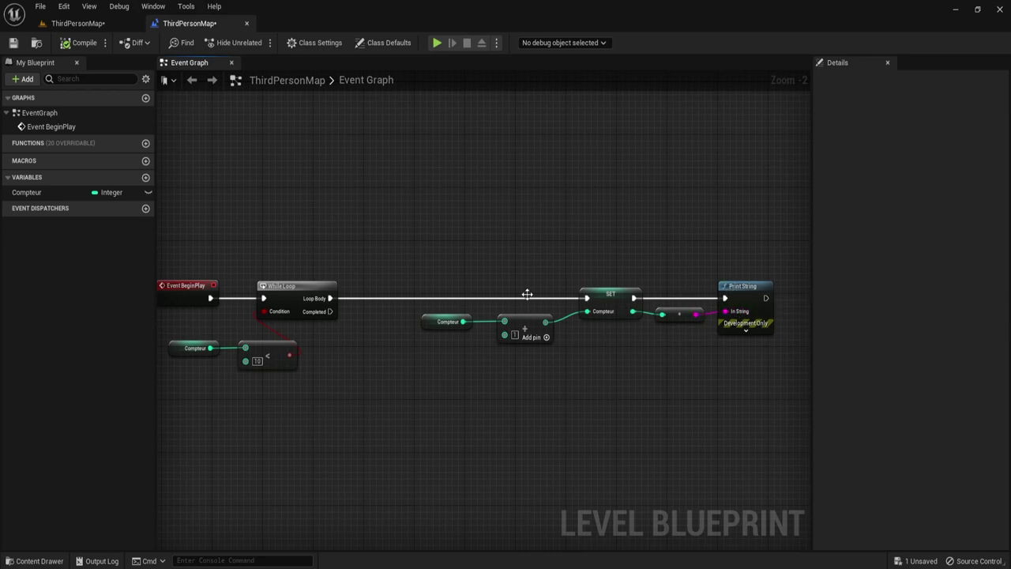
mouse_move(330, 311)
left_mouse_down()
mouse_move(426, 442)
mouse_move(418, 424)
left_mouse_up()
type("print st")
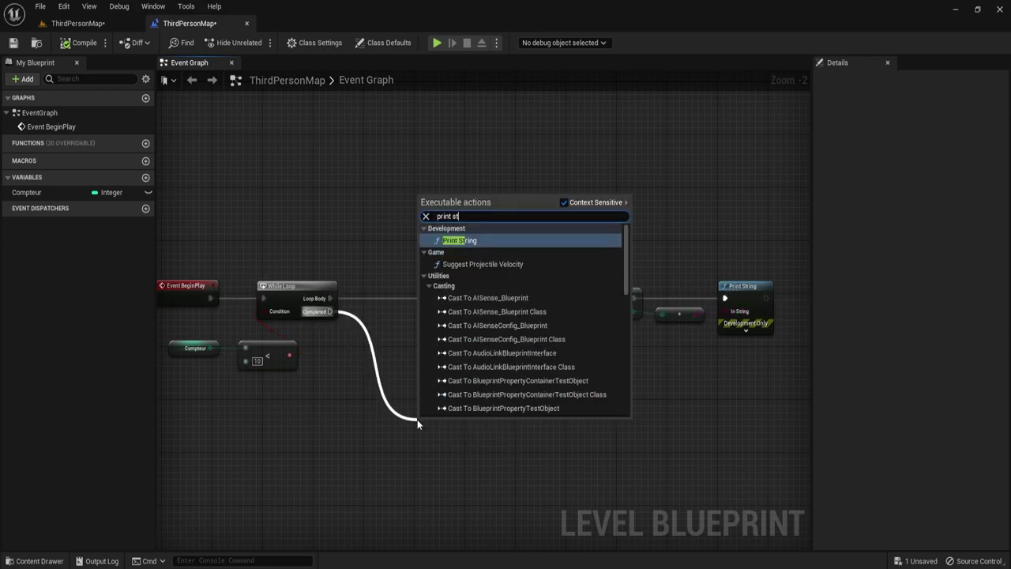
type("ring")
key("Return")
left_click_drag(419, 421, 419, 402)
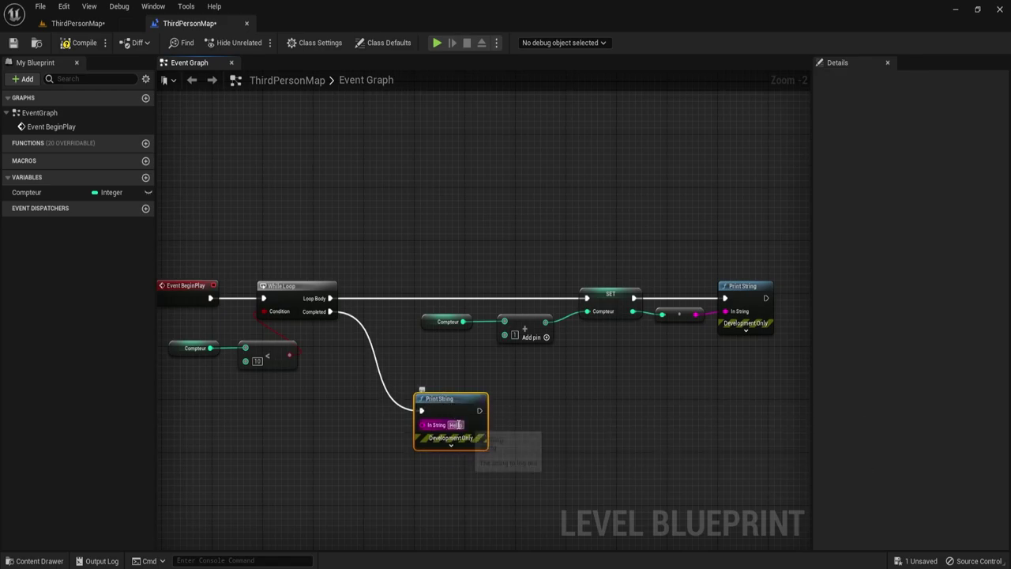
Step: Set its message to 'La boucle est terminée' and save the level
left_click(456, 425)
type("La ")
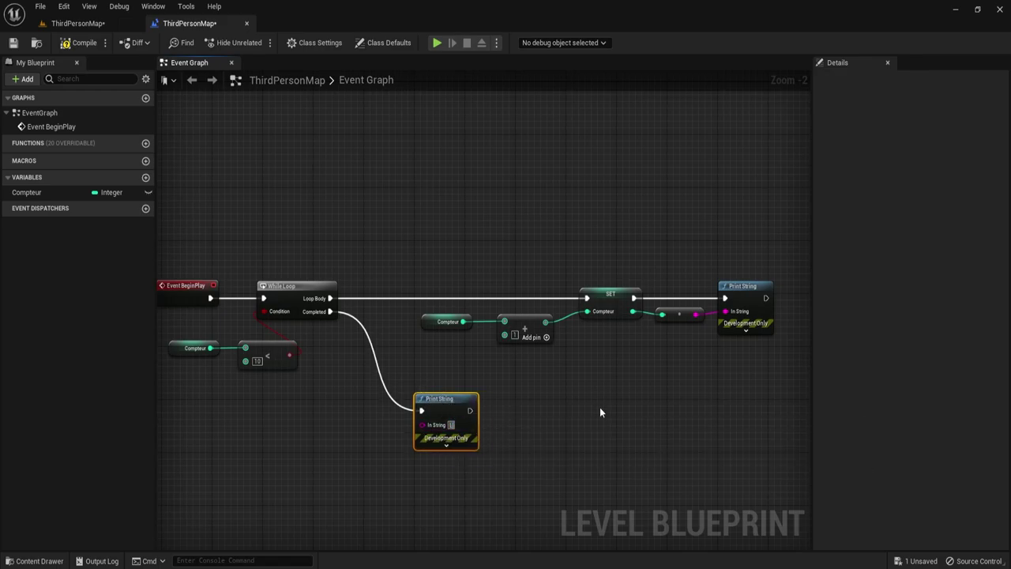
type("boucle est ter")
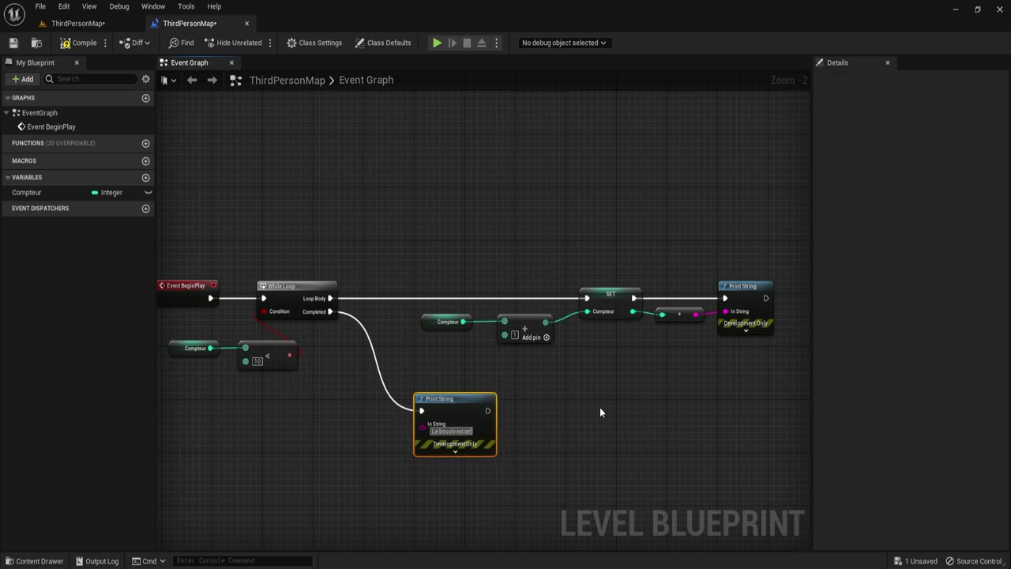
type("minée")
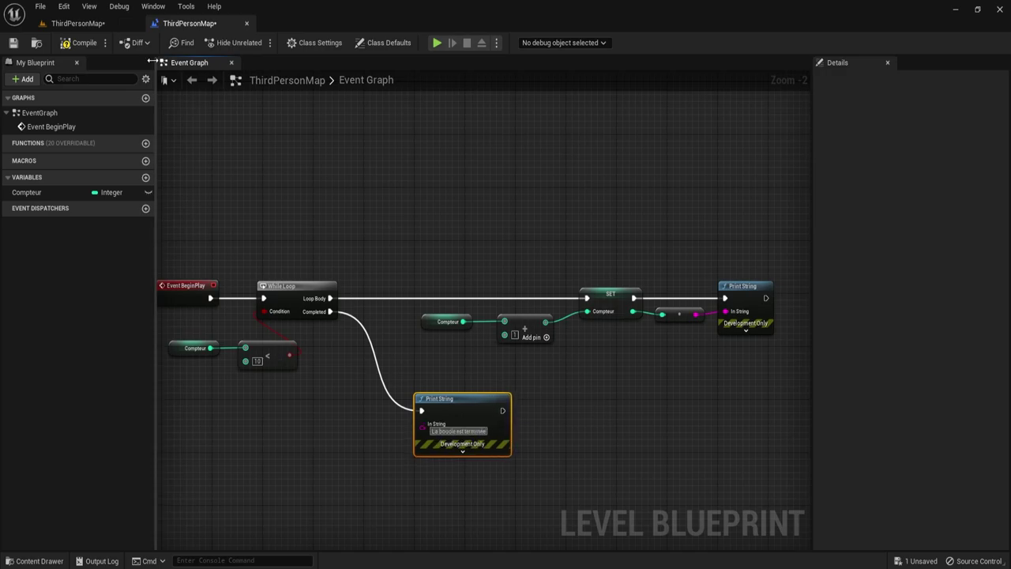
key("Return")
left_click(15, 45)
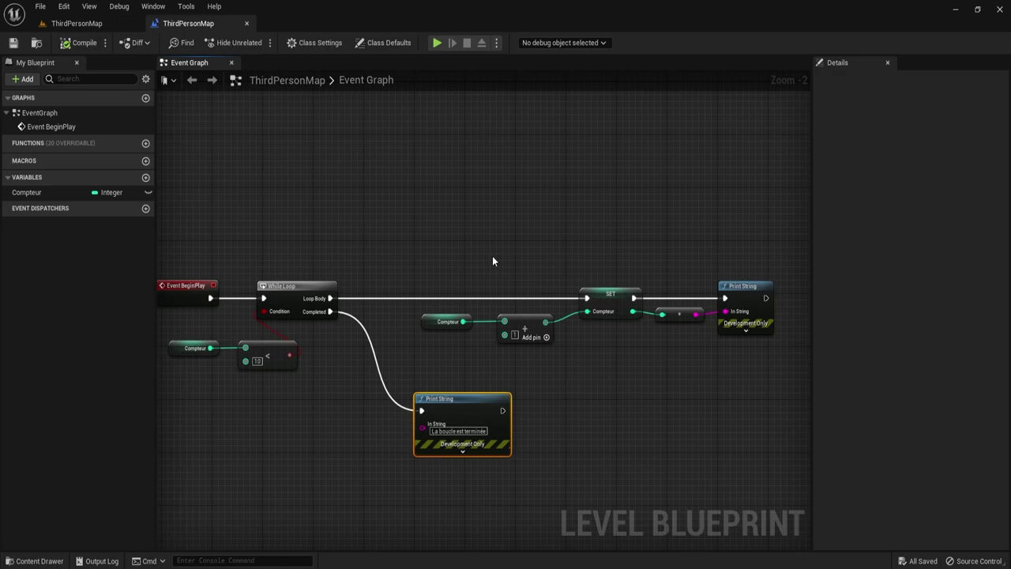
right_click_drag(489, 255, 539, 255)
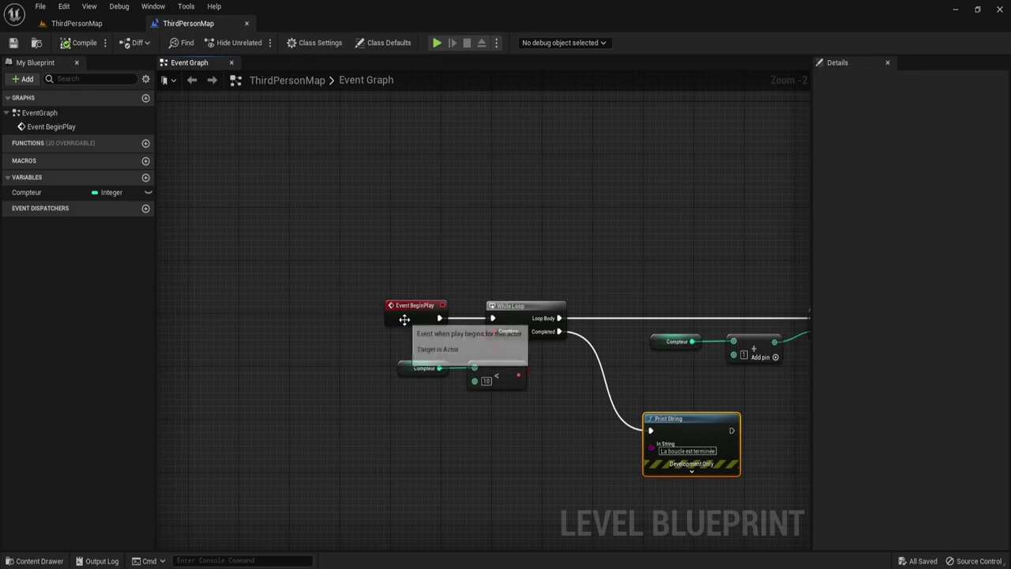
scroll(405, 319, "up", 2)
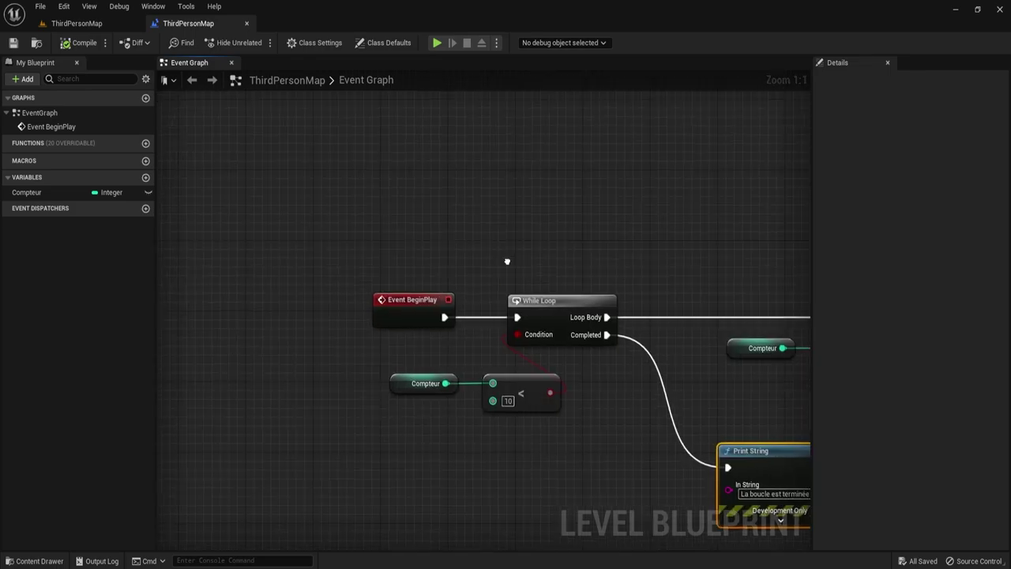
right_click_drag(507, 262, 402, 197)
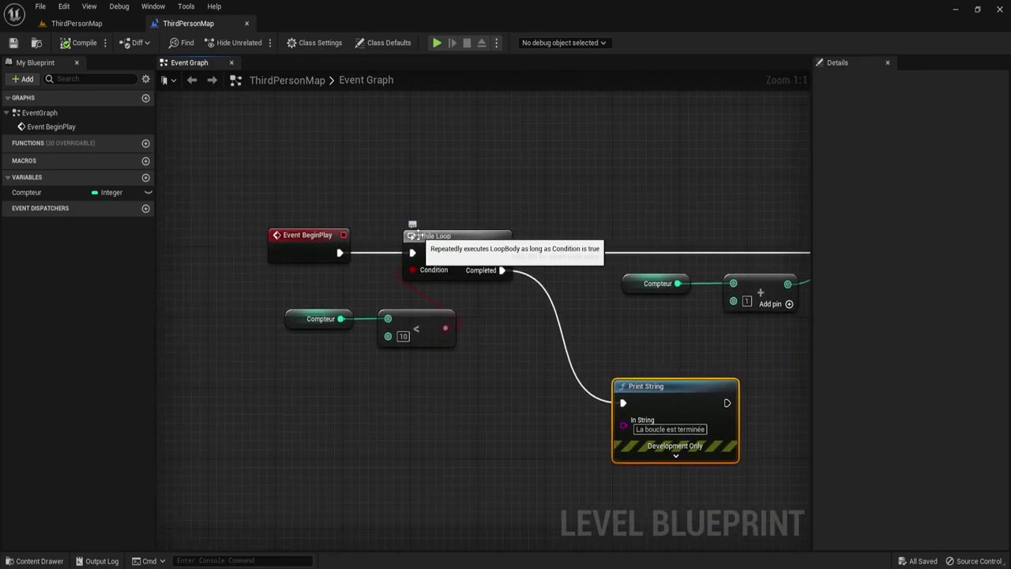
left_click(295, 318)
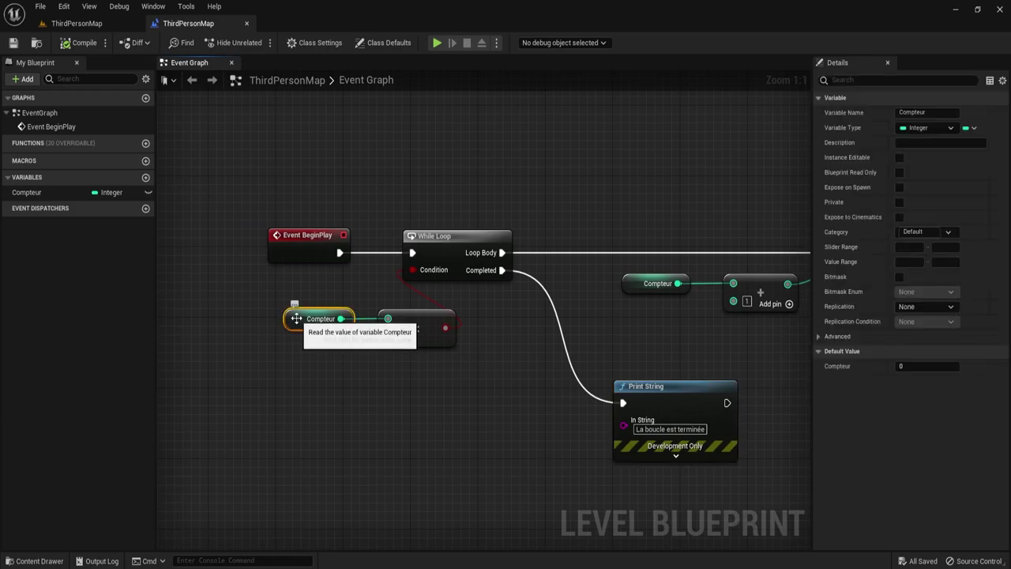
right_click_drag(571, 218, 454, 266)
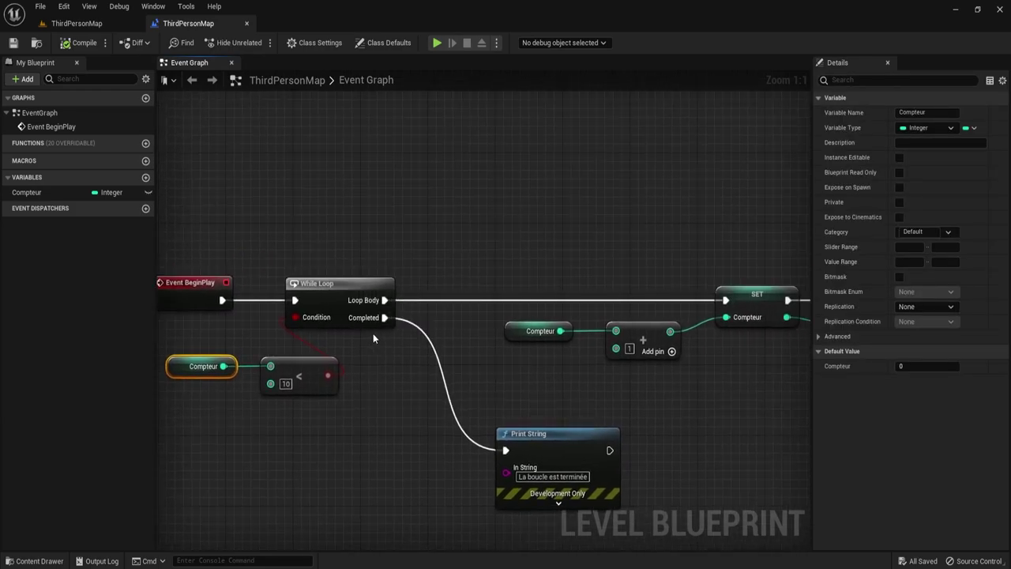
left_click(506, 251)
right_click_drag(506, 251, 447, 232)
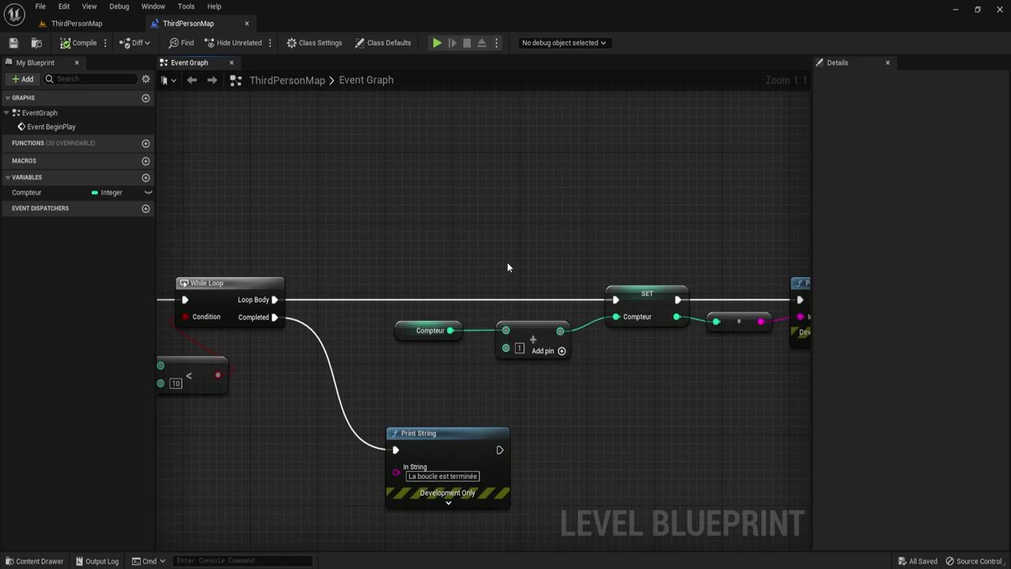
mouse_move(507, 261)
right_mouse_down()
mouse_move(356, 254)
mouse_move(612, 258)
right_mouse_up()
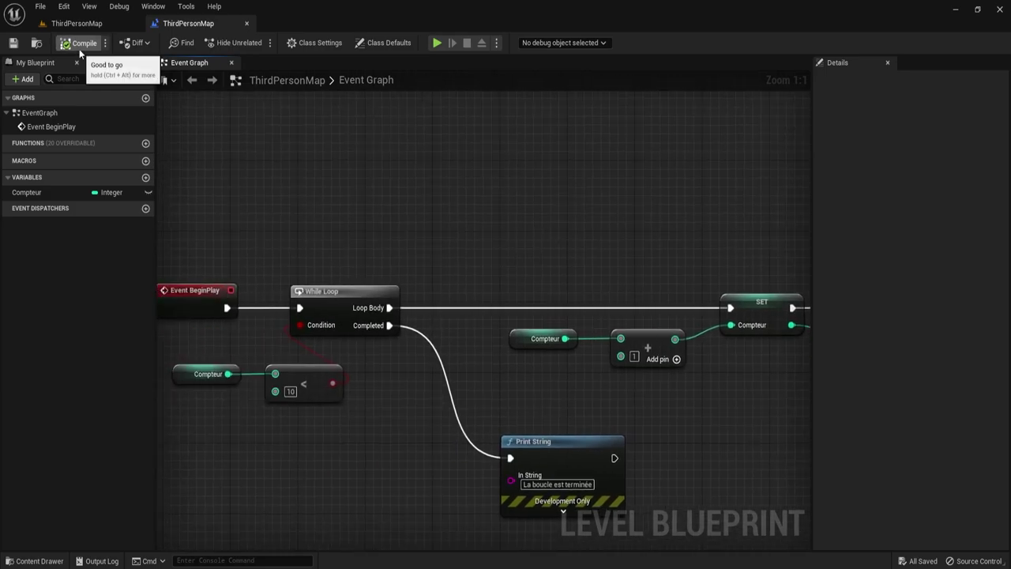
left_click(75, 23)
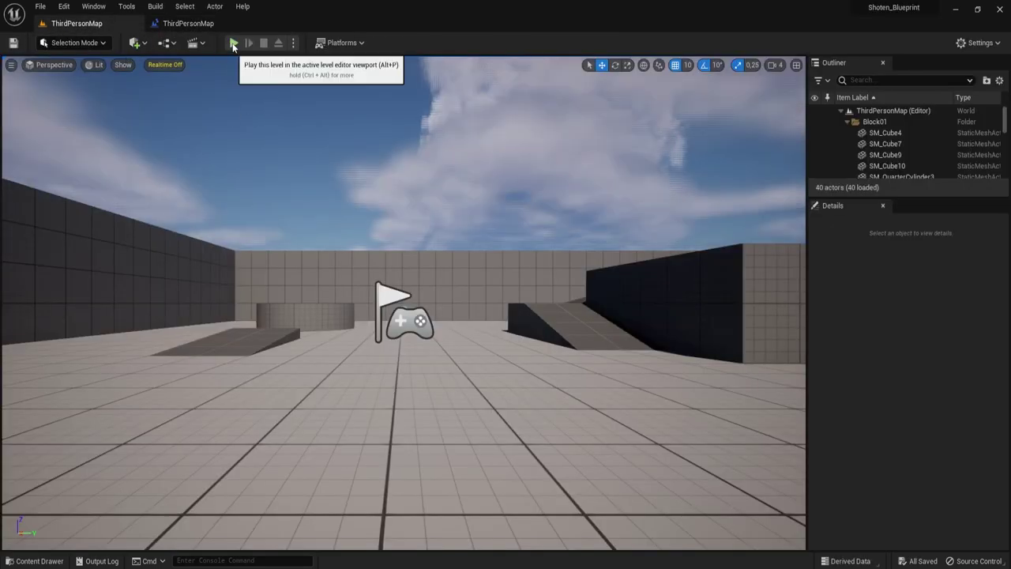
left_click(234, 43)
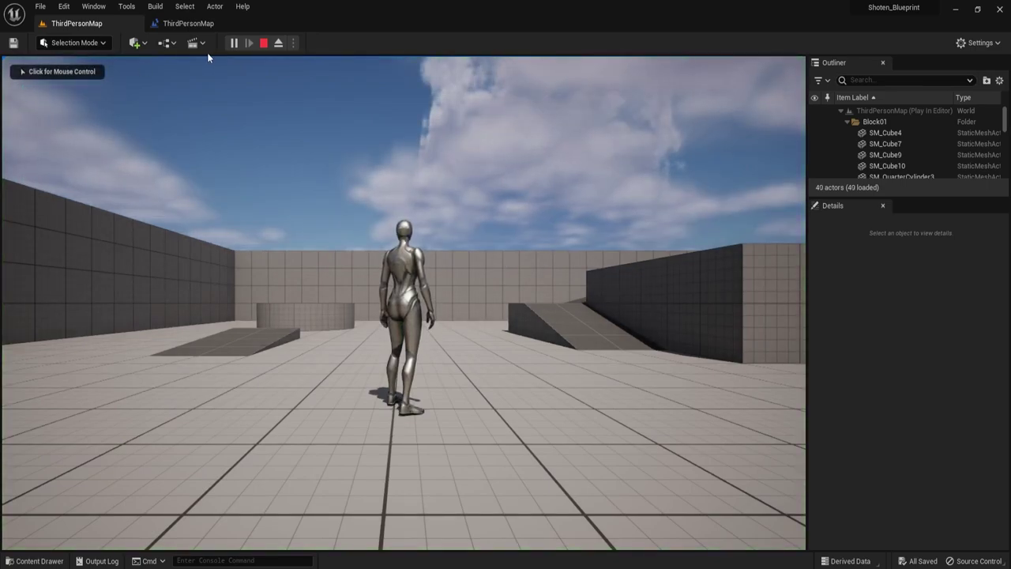
left_click(264, 42)
left_click(188, 23)
Step: Set the counter Print String's Duration to 10 seconds
right_click_drag(549, 223, 288, 132)
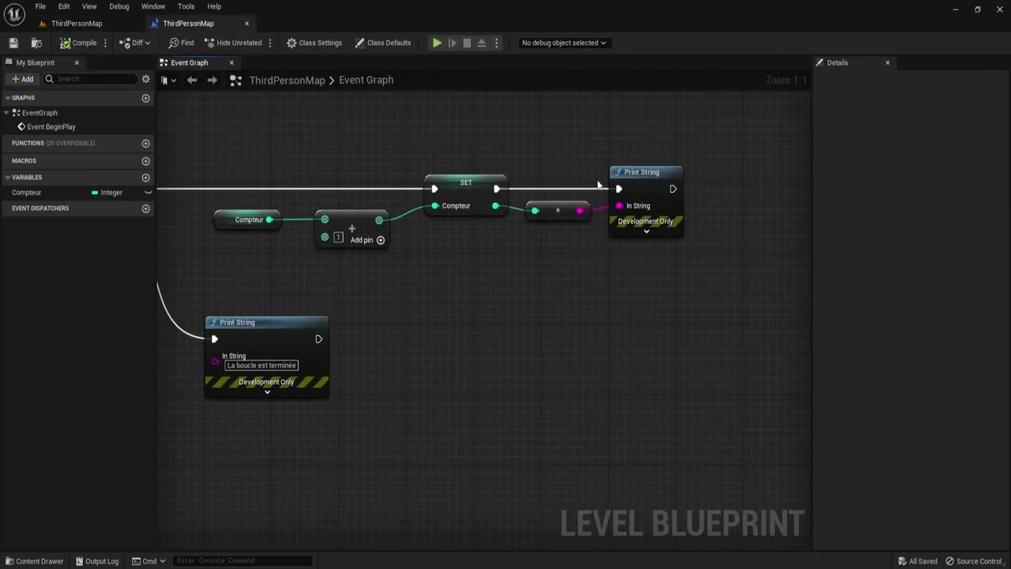
left_click(645, 232)
left_click(661, 237)
left_click(660, 280)
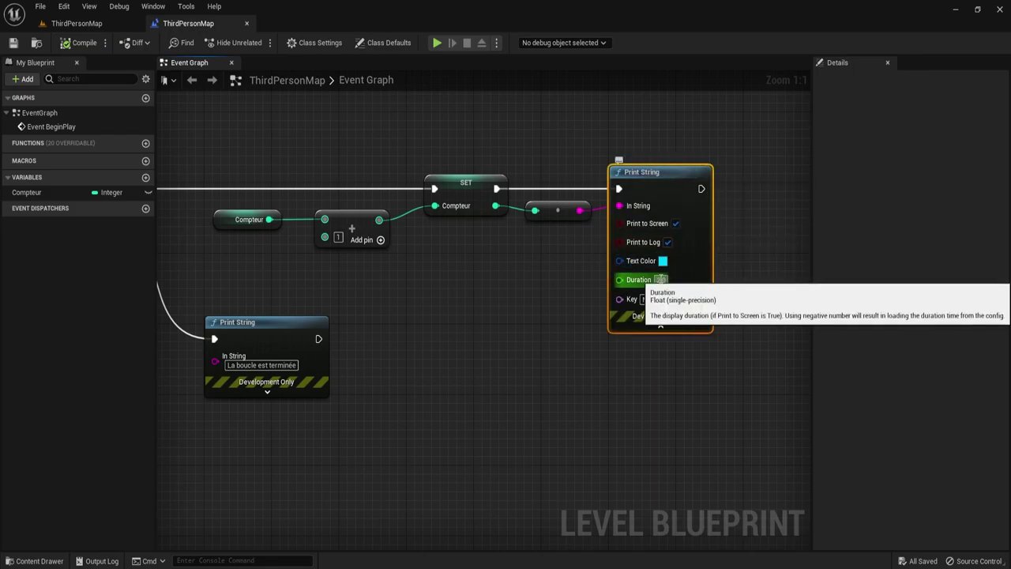
type("10")
key("Return")
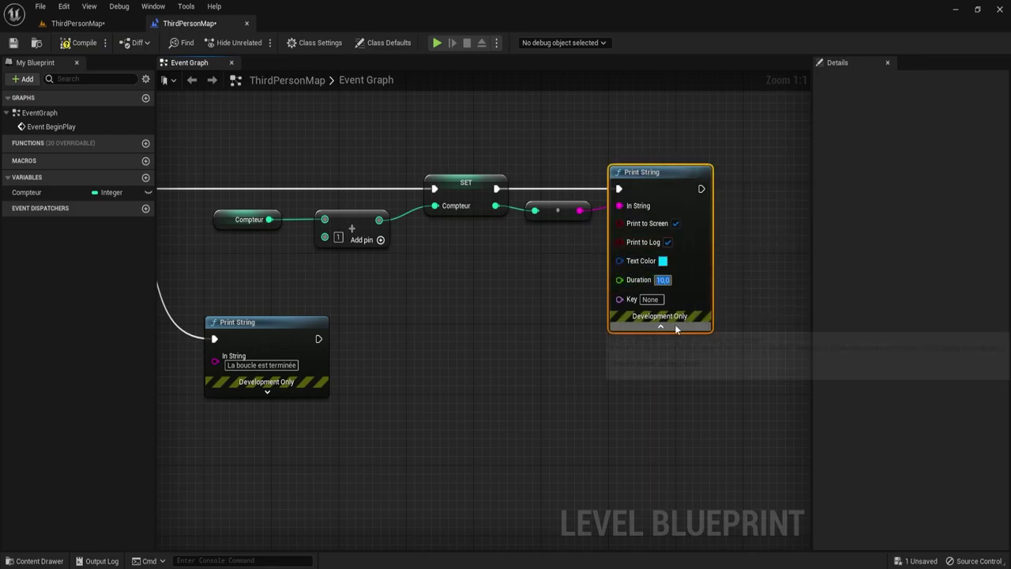
left_click(668, 327)
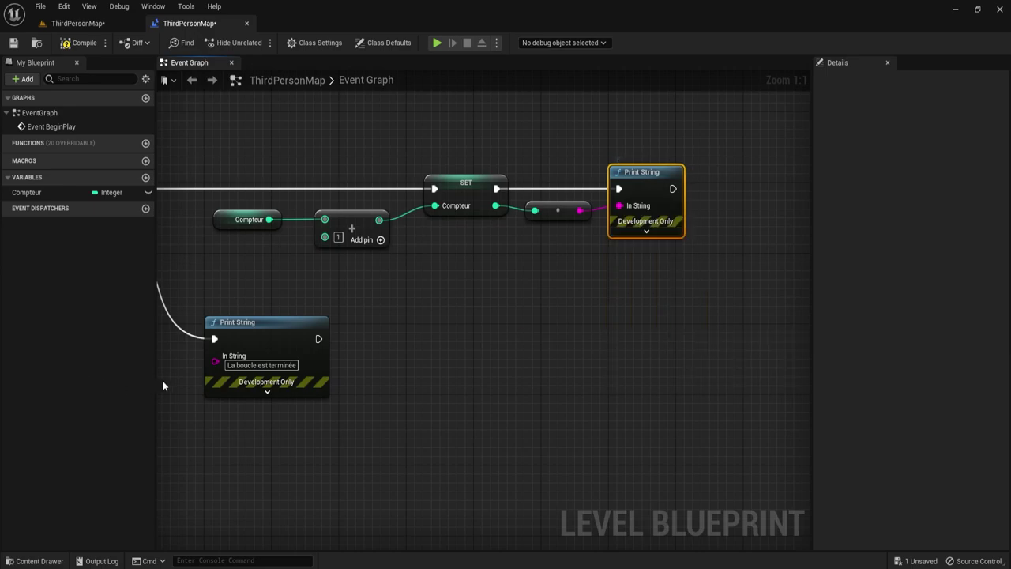
left_click(267, 391)
left_click(256, 440)
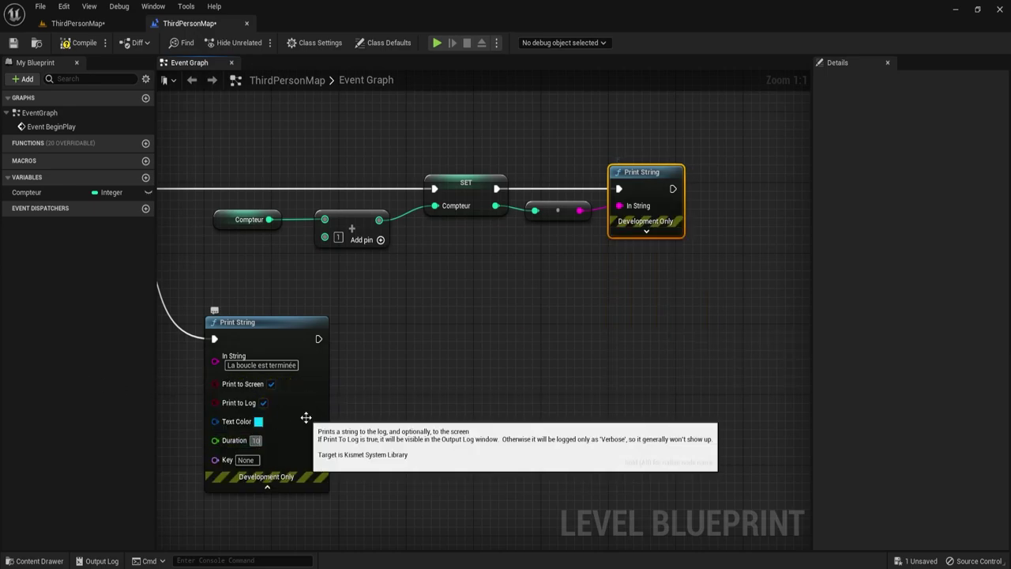
left_click(267, 485)
Step: Save, compile and play the level to read the printed messages 1–10
left_click(67, 43)
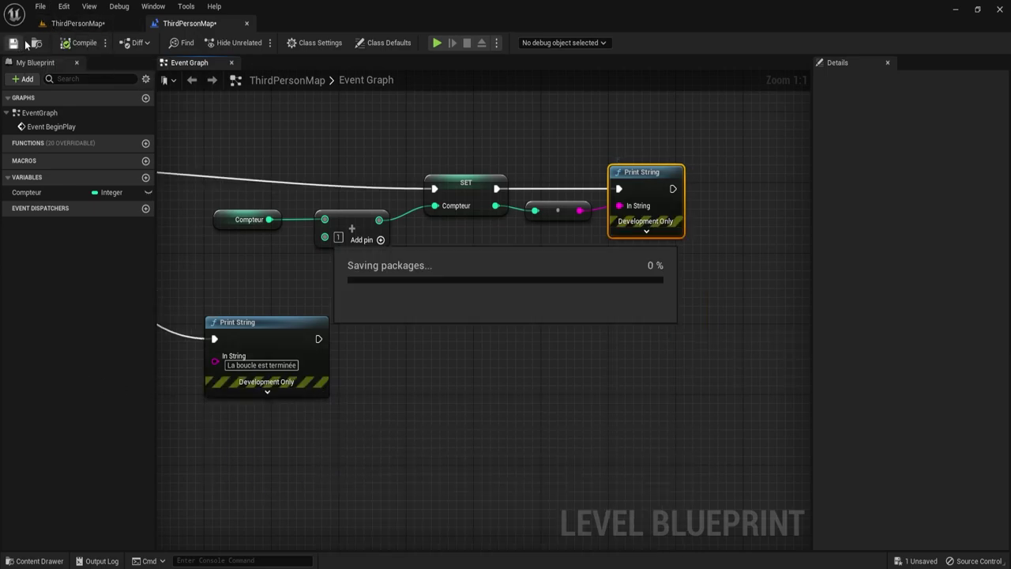
left_click(76, 23)
left_click(233, 43)
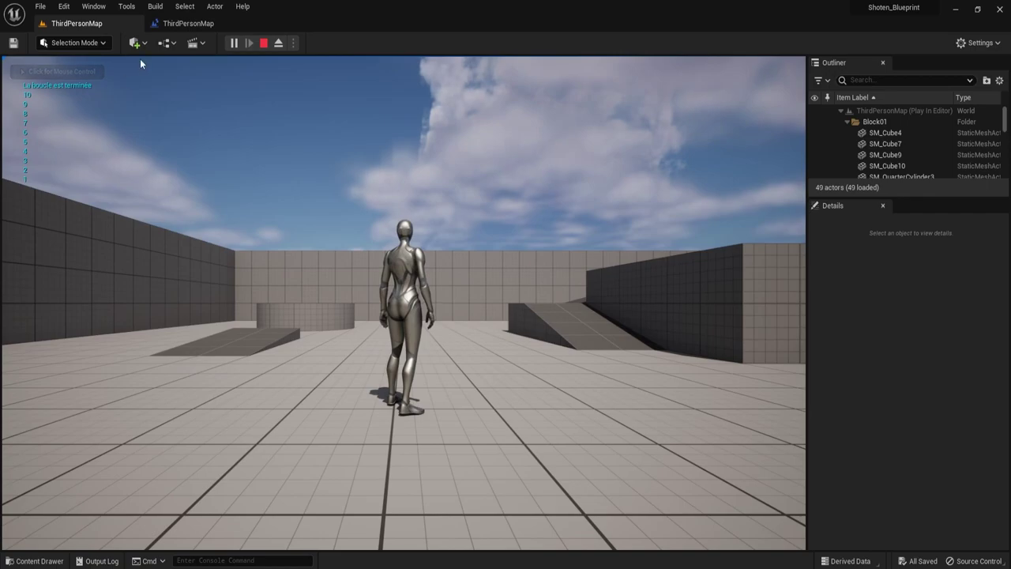
left_click(185, 23)
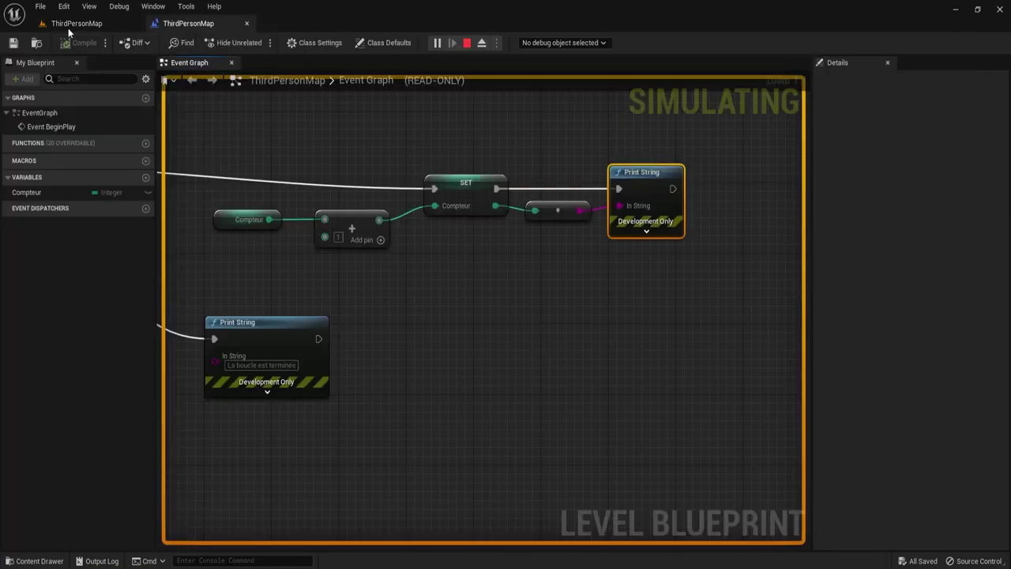
Step: Stop the play session and frame the whole While Loop graph
left_click(68, 24)
left_click(265, 41)
left_click(185, 23)
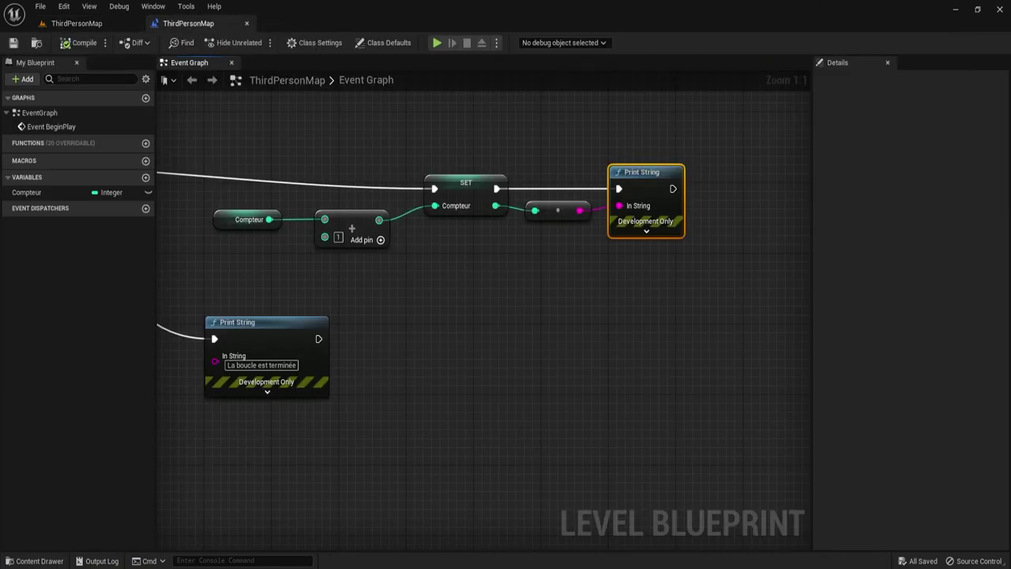
scroll(604, 456, "down", 2)
right_click_drag(604, 456, 772, 462)
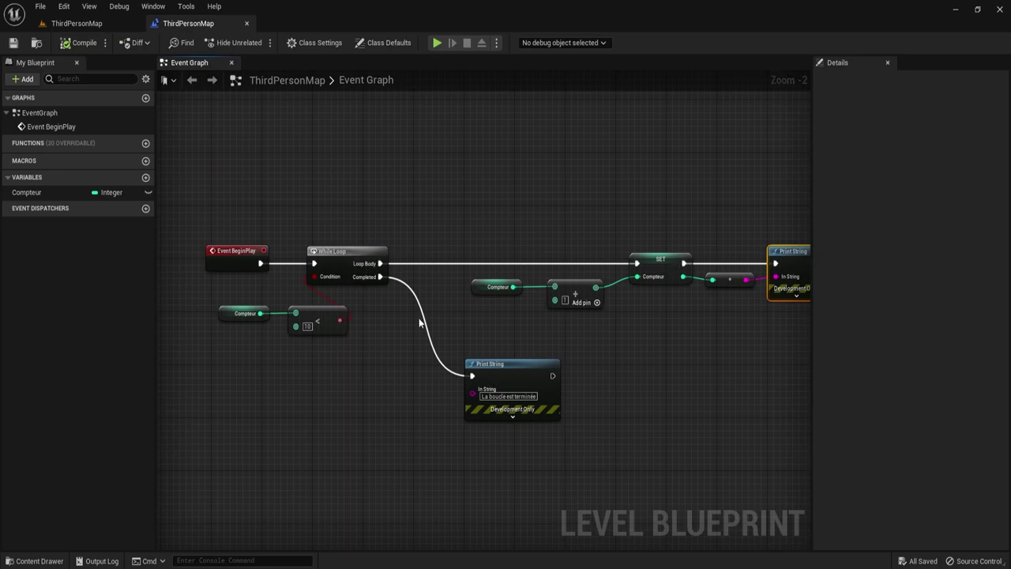
right_click_drag(464, 331, 393, 347)
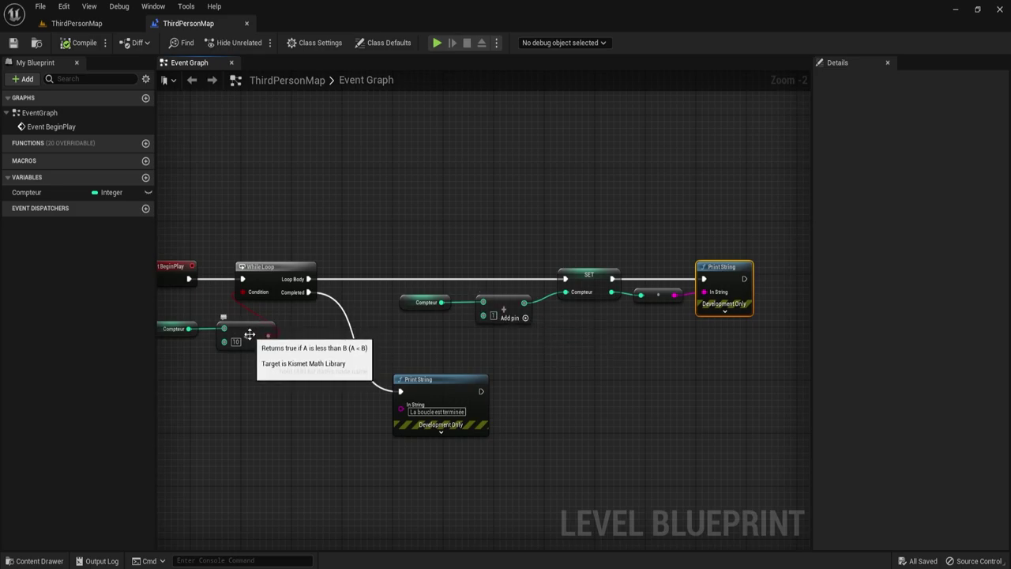
right_click_drag(618, 375, 663, 377)
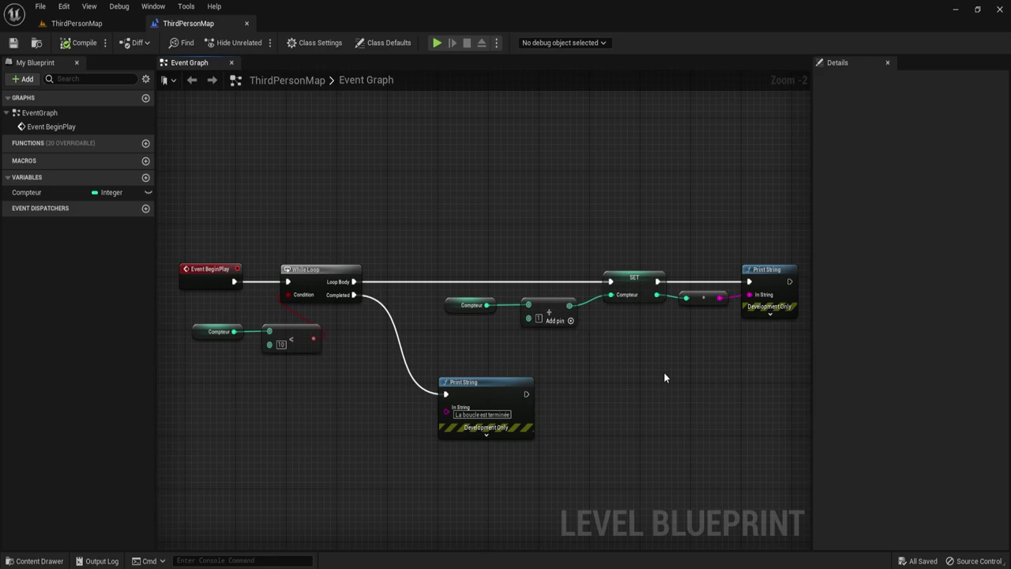
Step: Delete all loop nodes and the leftover Compteur node, keeping Event BeginPlay
left_click_drag(776, 223, 527, 425)
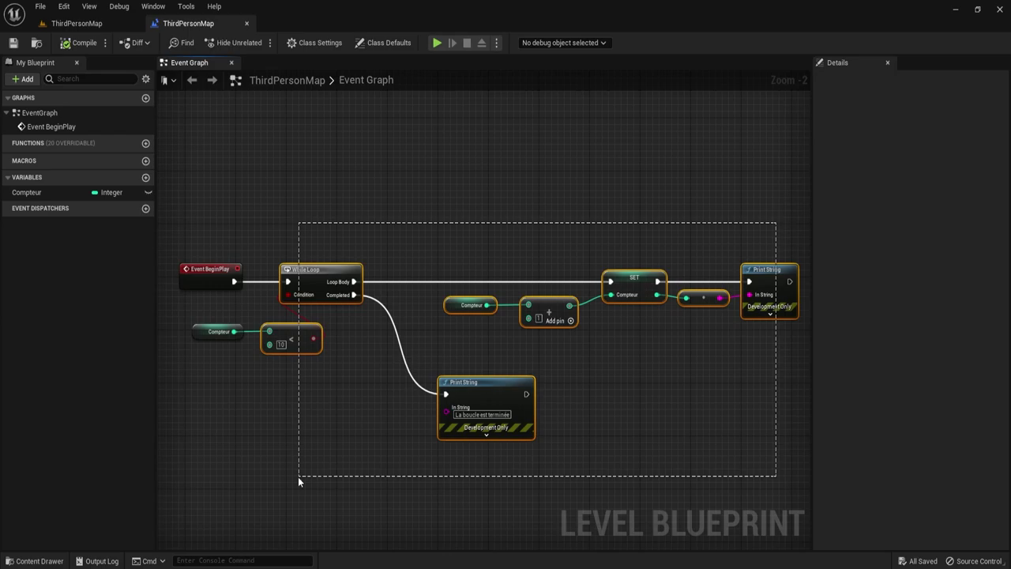
left_click_drag(297, 476, 298, 477)
left_click(738, 455)
left_click_drag(782, 478, 308, 166)
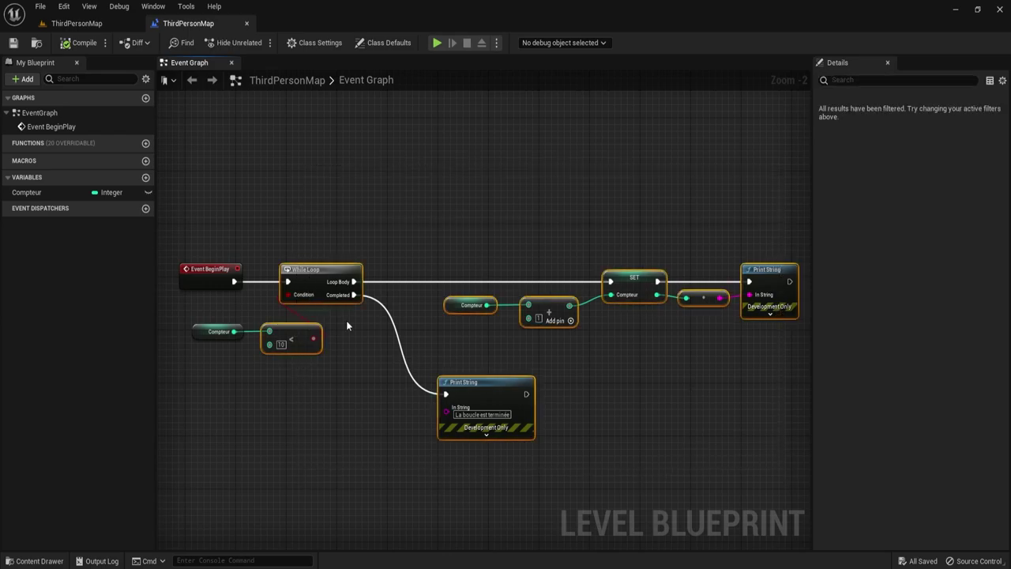
key("Delete")
left_click(203, 331)
key("Delete")
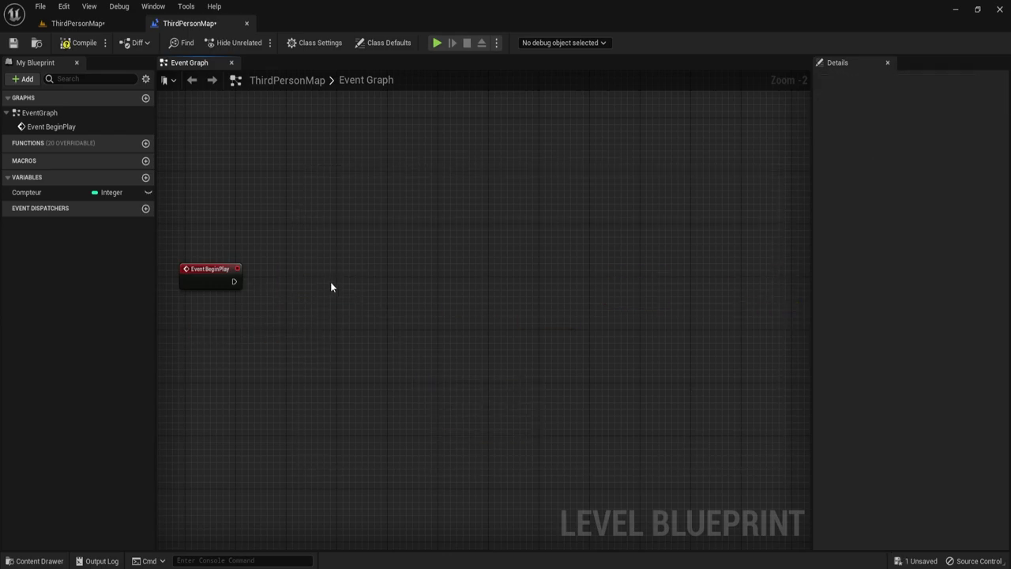
Step: Add a For Loop node to the Event Graph via a 'forloop' search
right_click(372, 329)
type("fprm")
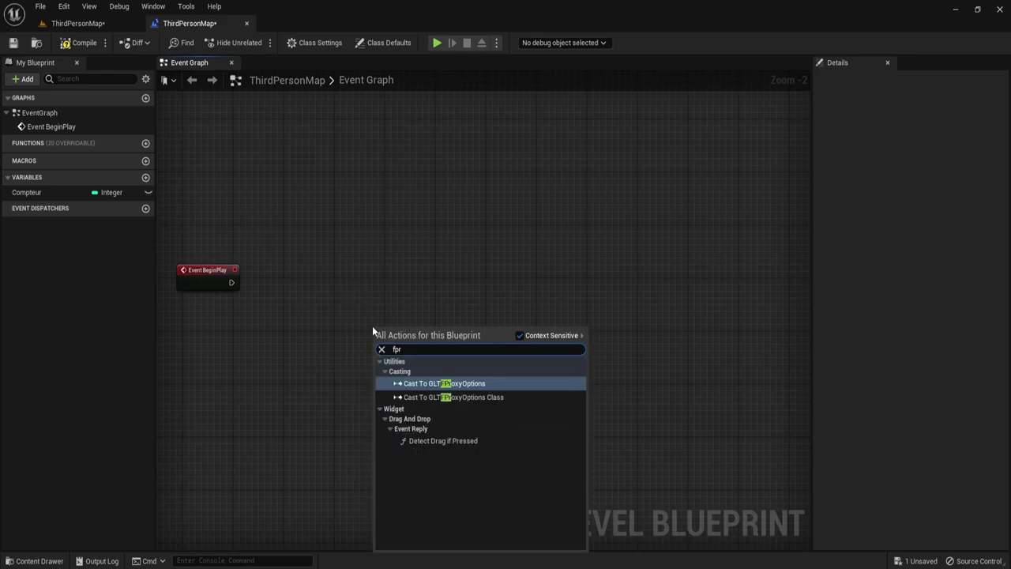
key("BackSpace")
key("BackSpace")
key("BackSpace")
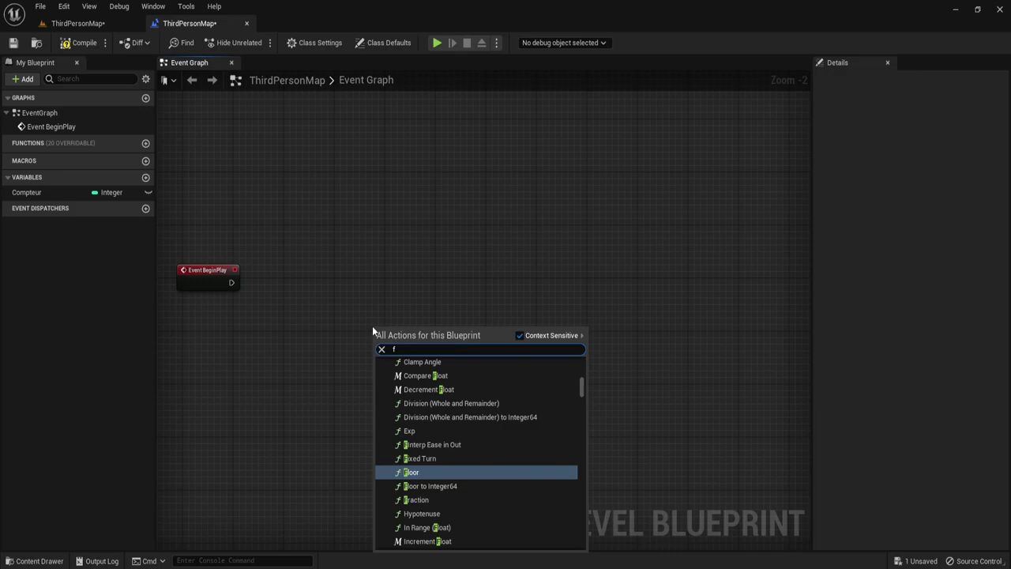
type("orloop")
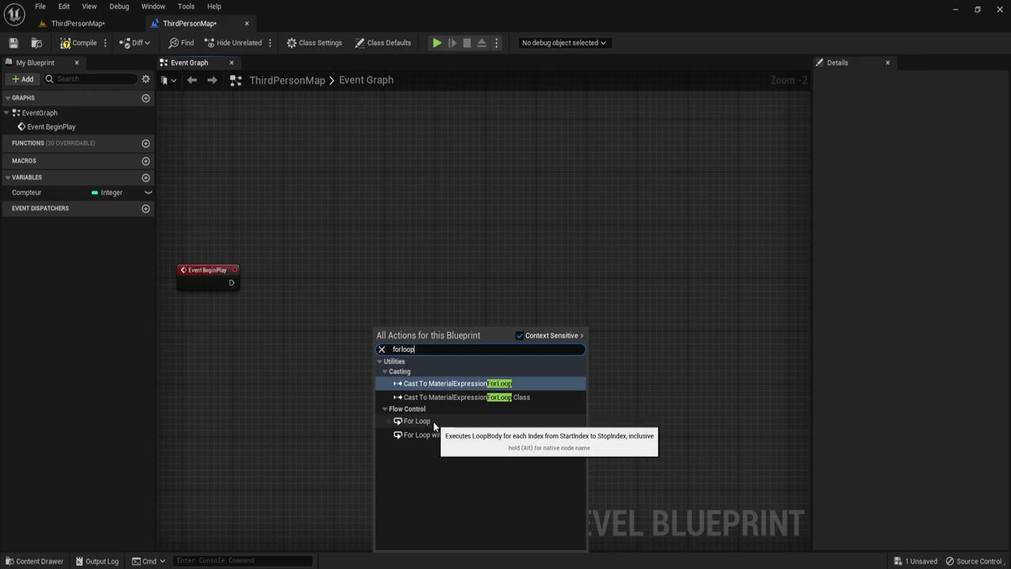
left_click(433, 420)
scroll(387, 344, "up", 2)
Step: Place the For Loop beside Event BeginPlay and inspect the Compteur variable's Details
right_click_drag(420, 294, 562, 323)
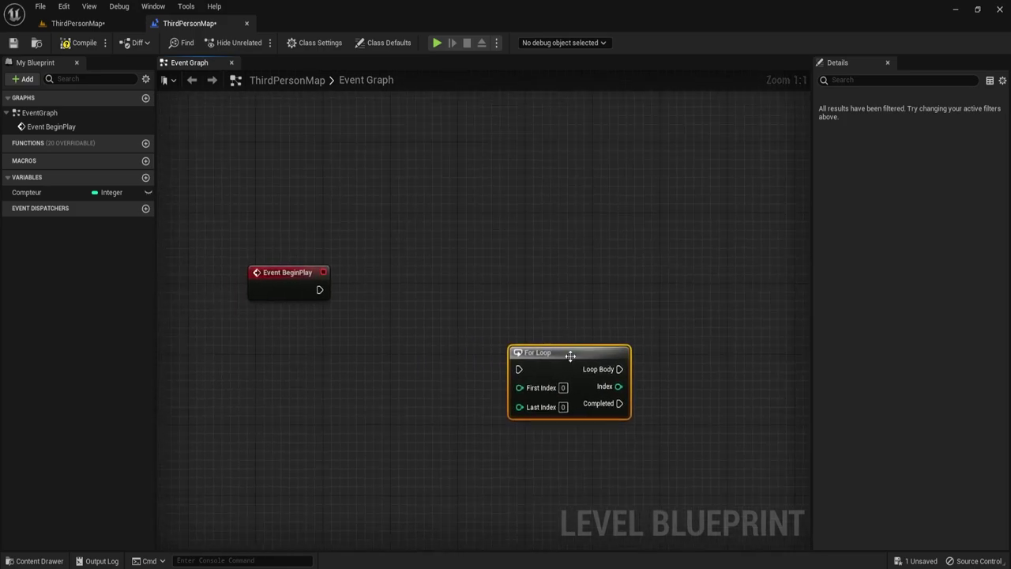
left_click_drag(566, 359, 448, 283)
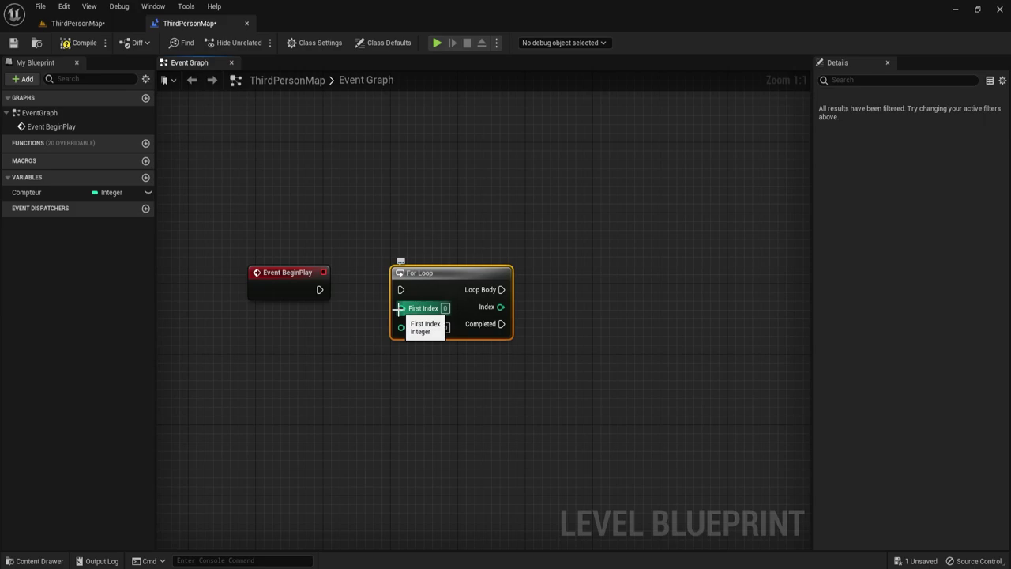
left_click(446, 308)
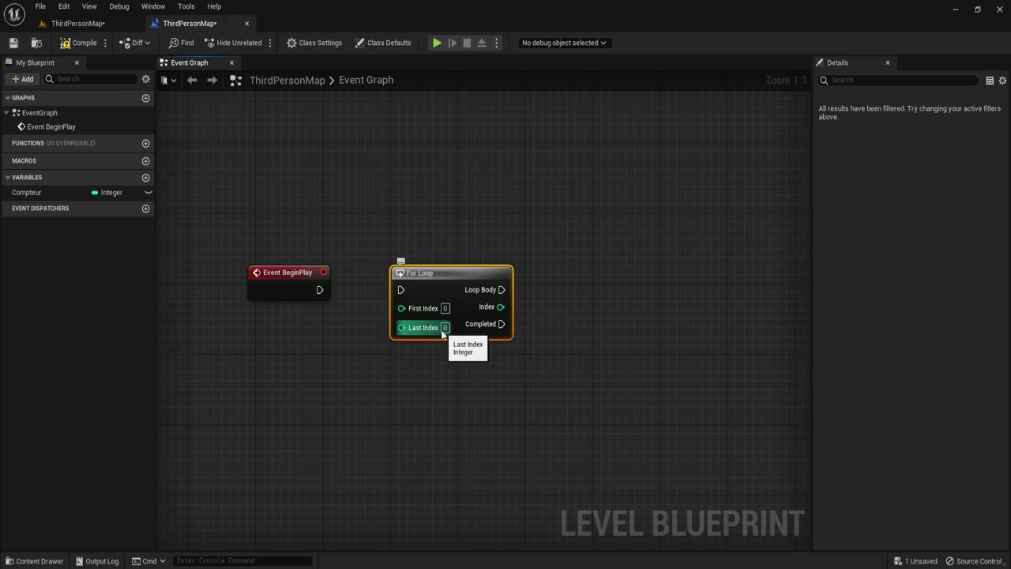
left_click(31, 191)
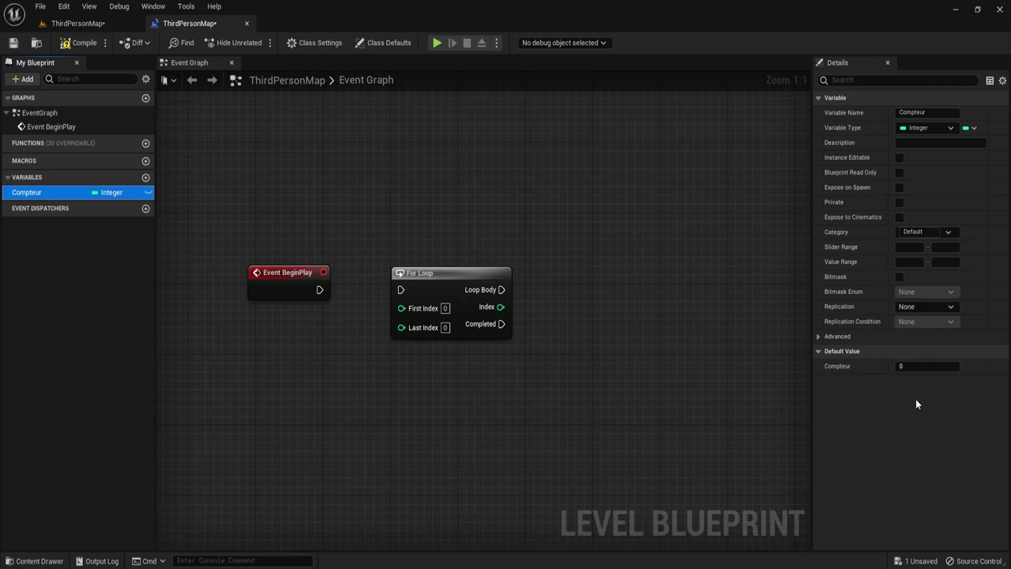
left_click(455, 286)
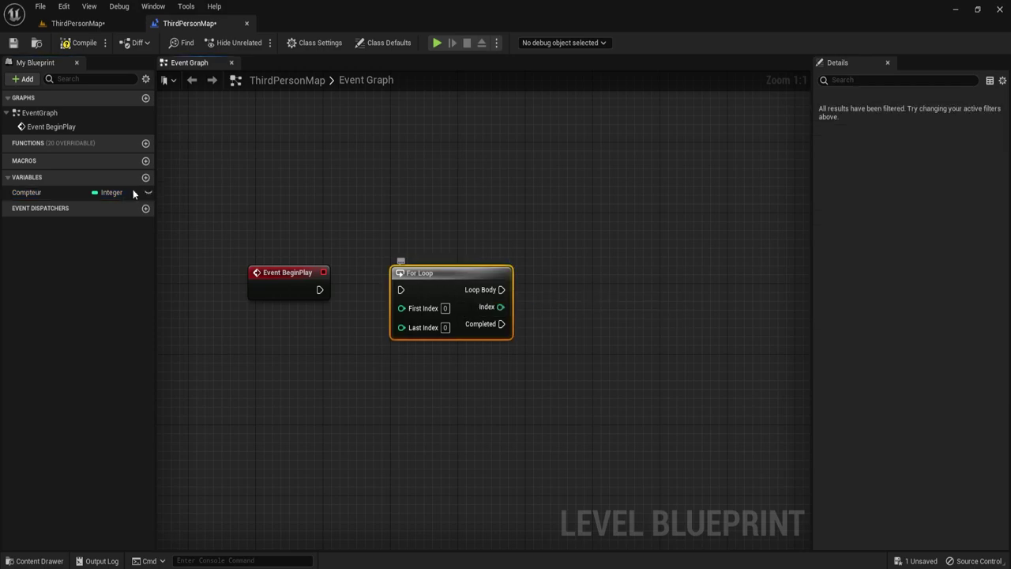
left_click(43, 192)
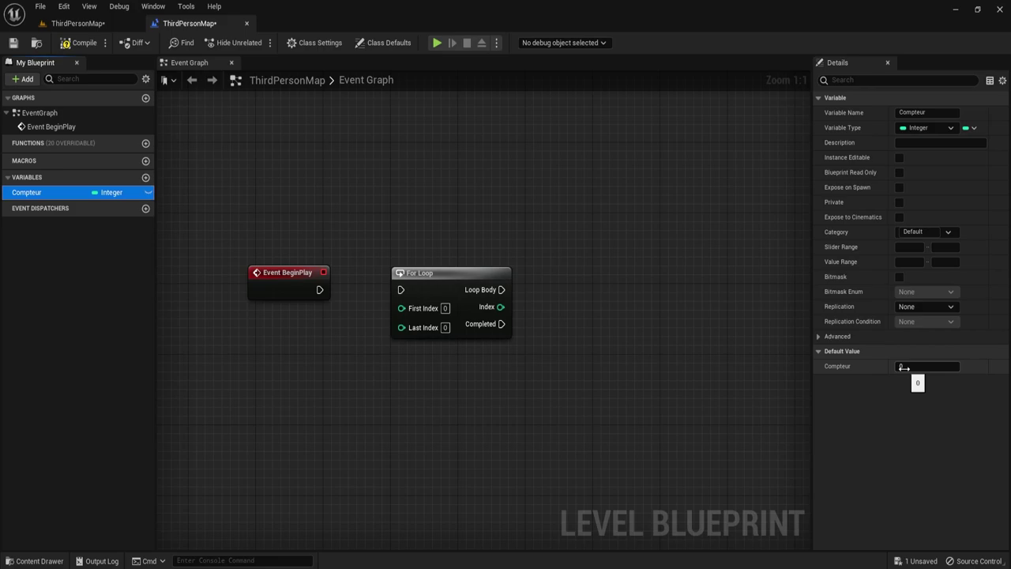
Step: Wire Event BeginPlay into the For Loop and set its Last Index to 10
left_click(441, 277)
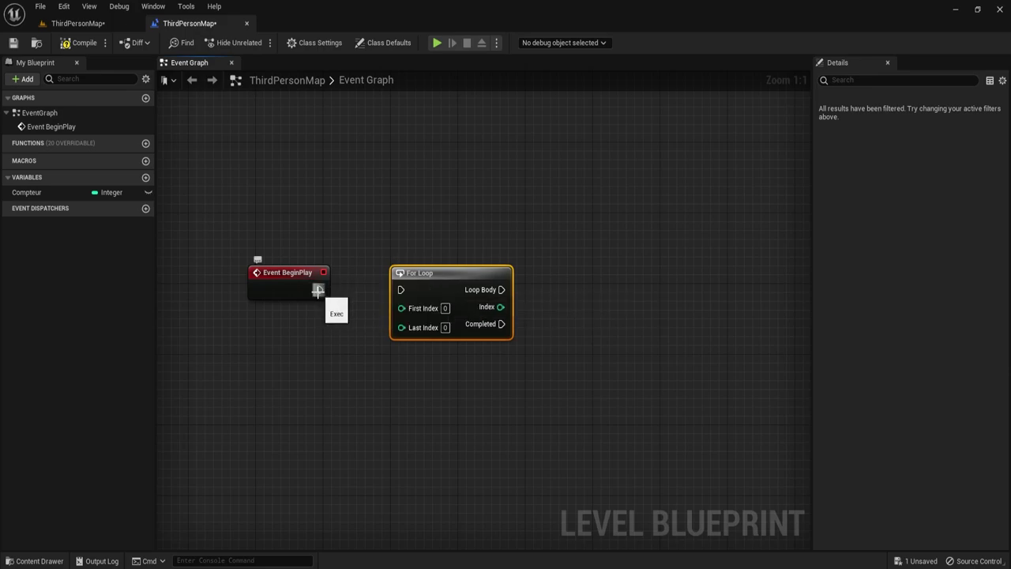
left_click_drag(318, 291, 400, 289)
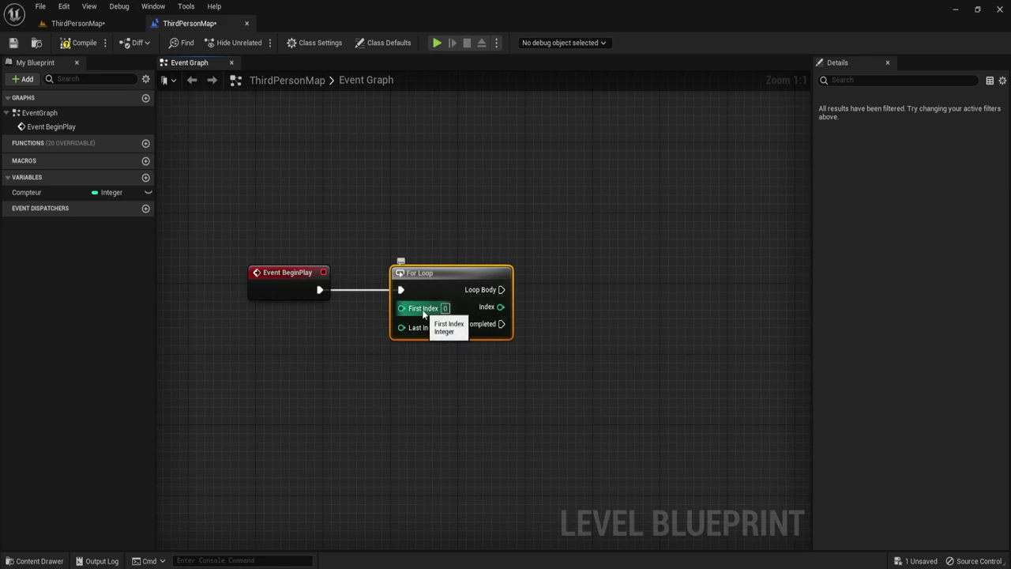
left_click(444, 327)
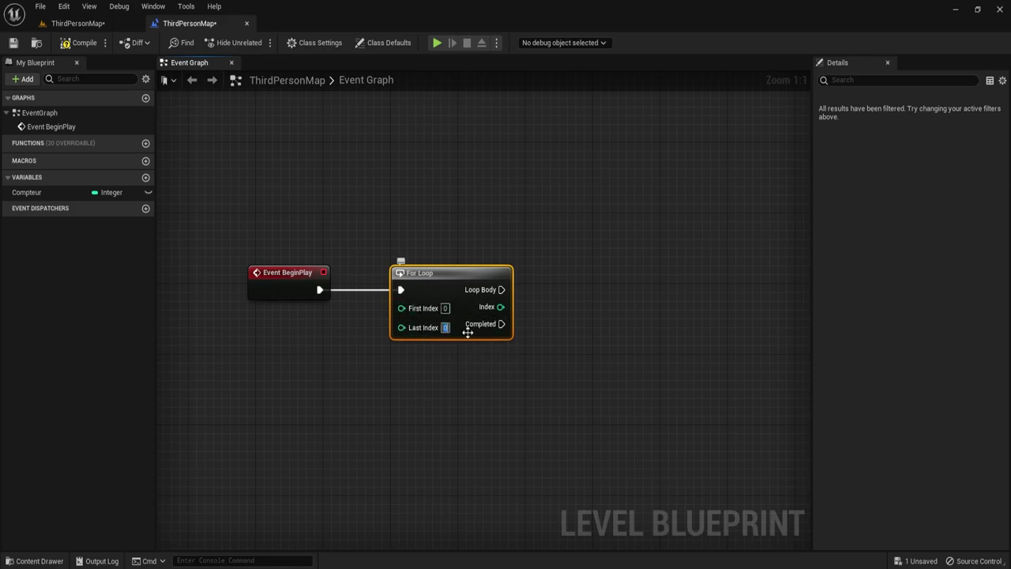
type("10")
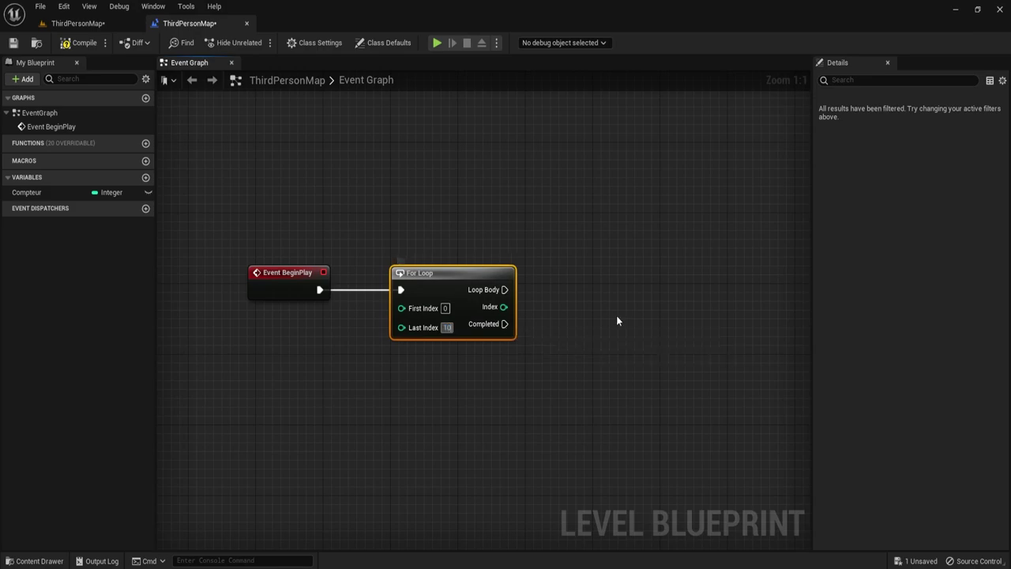
left_click(617, 319)
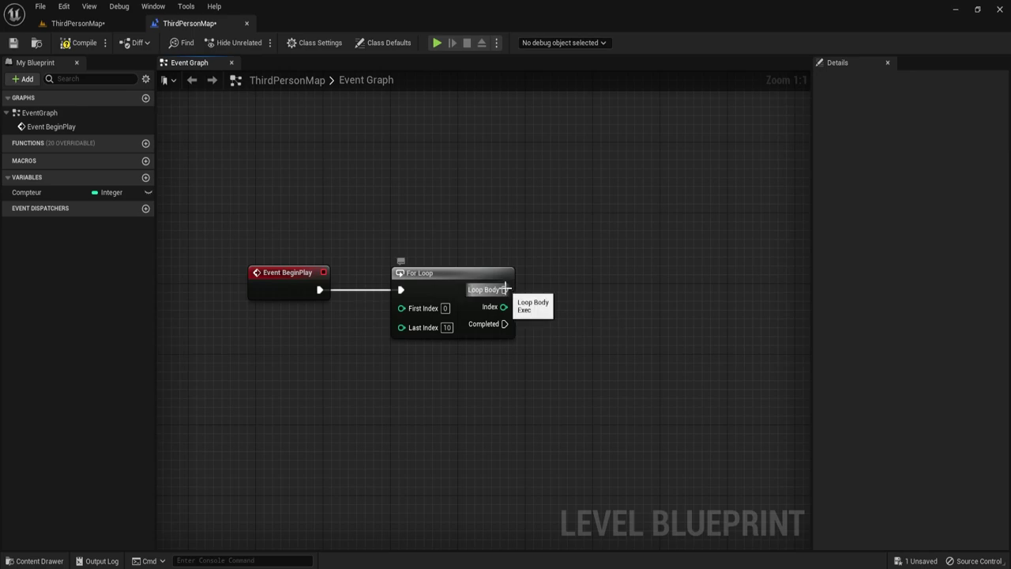
Step: Add a Print String on Loop Body that prints the loop Index via a conversion node
right_click_drag(562, 278, 521, 321)
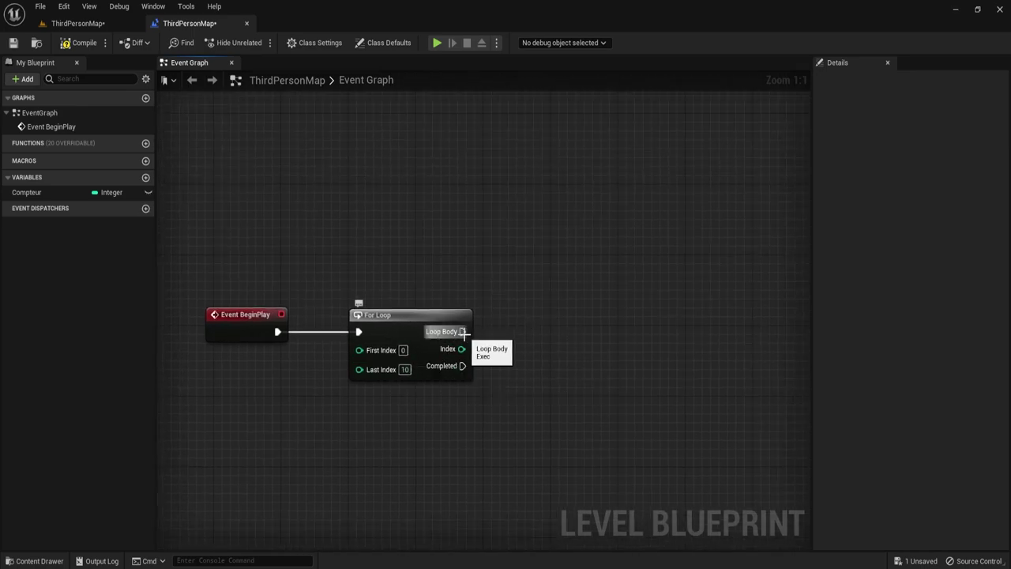
left_click_drag(463, 332, 640, 243)
type("pr")
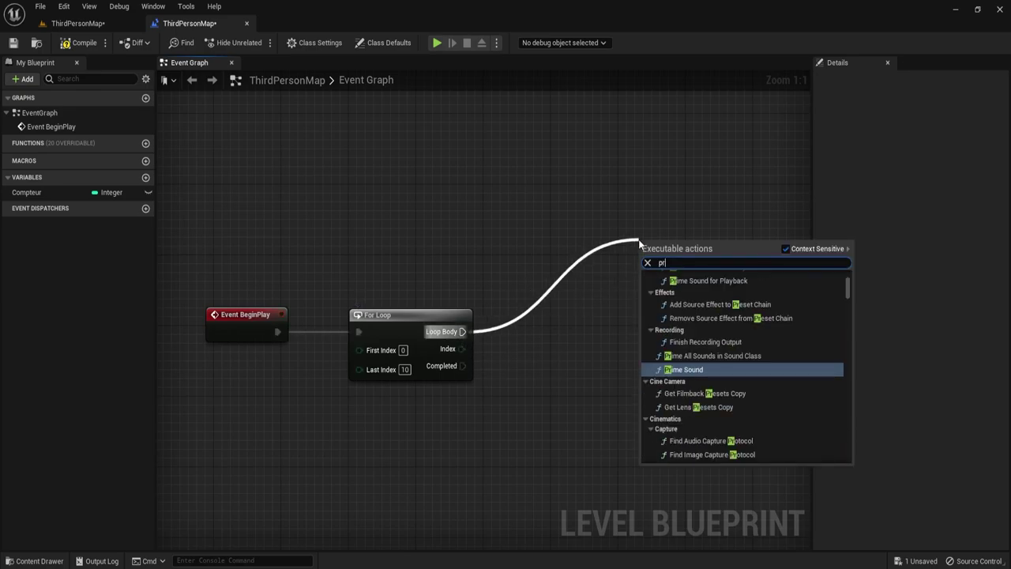
type("int")
key("Return")
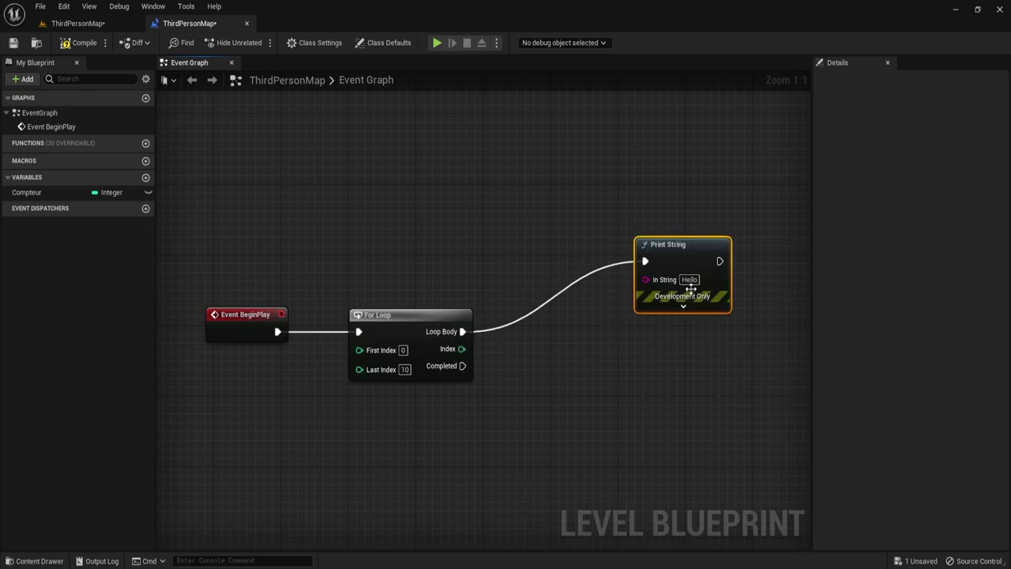
left_click_drag(461, 349, 646, 280)
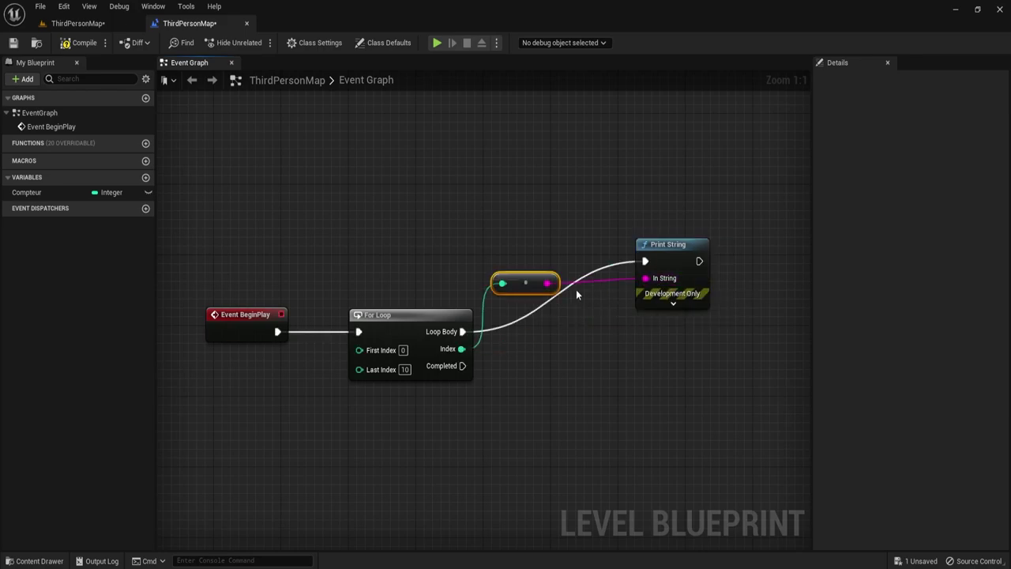
left_click_drag(528, 285, 578, 329)
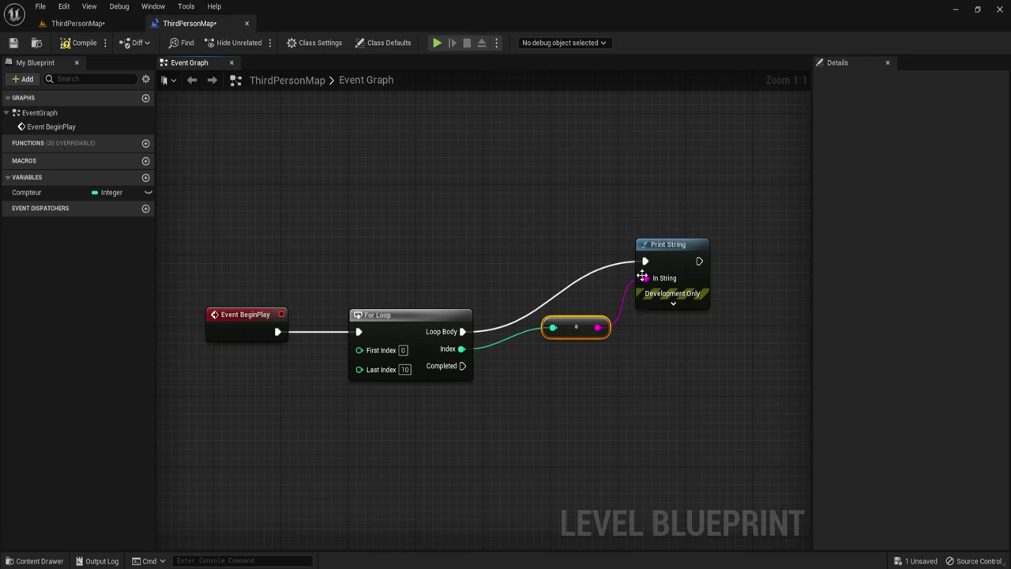
Step: Shift the Print String and conversion nodes right and pull a wire from Completed
left_click(667, 244, "shift")
left_click_drag(667, 244, 743, 226)
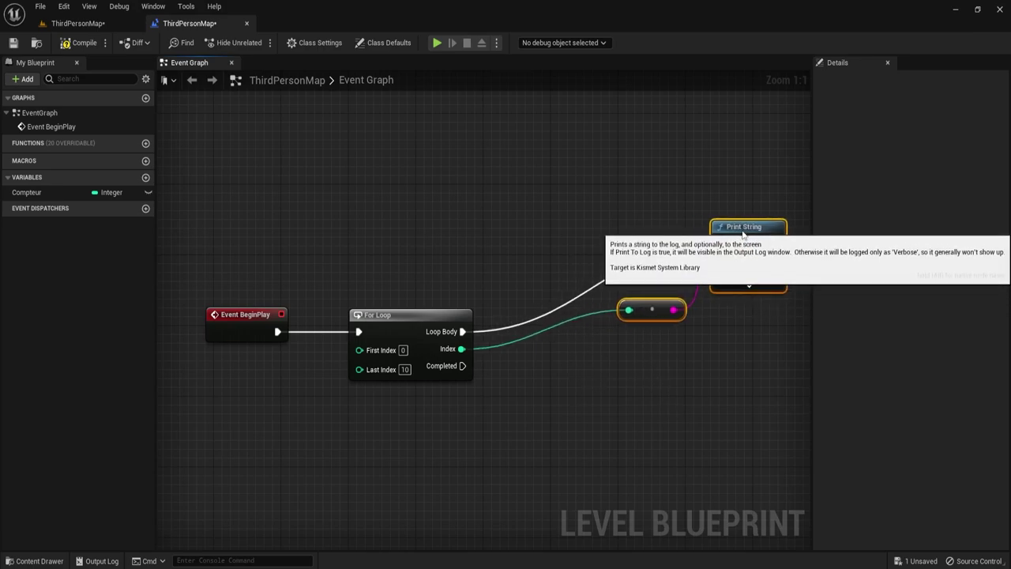
left_click(590, 411)
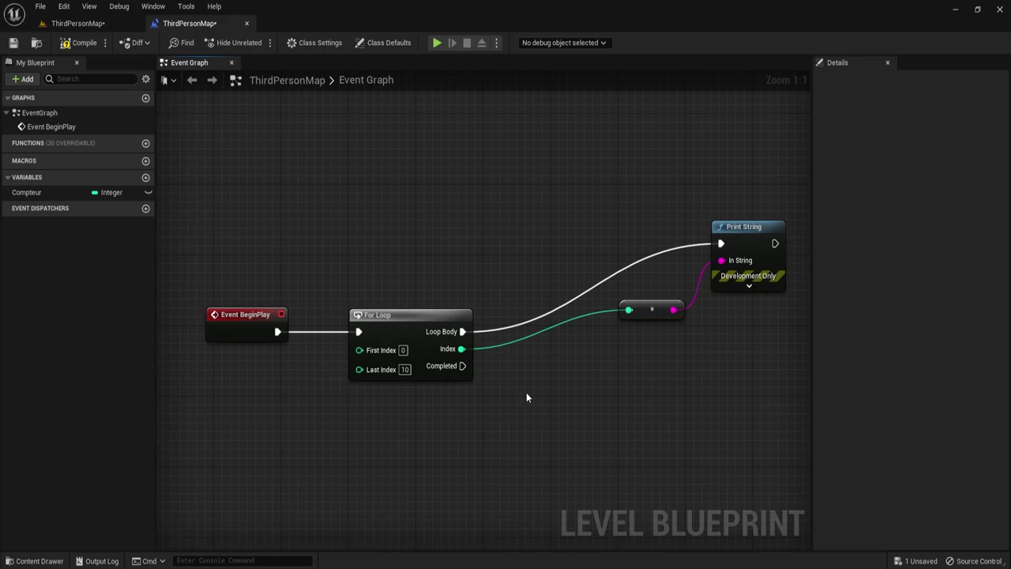
right_click_drag(526, 392, 537, 326)
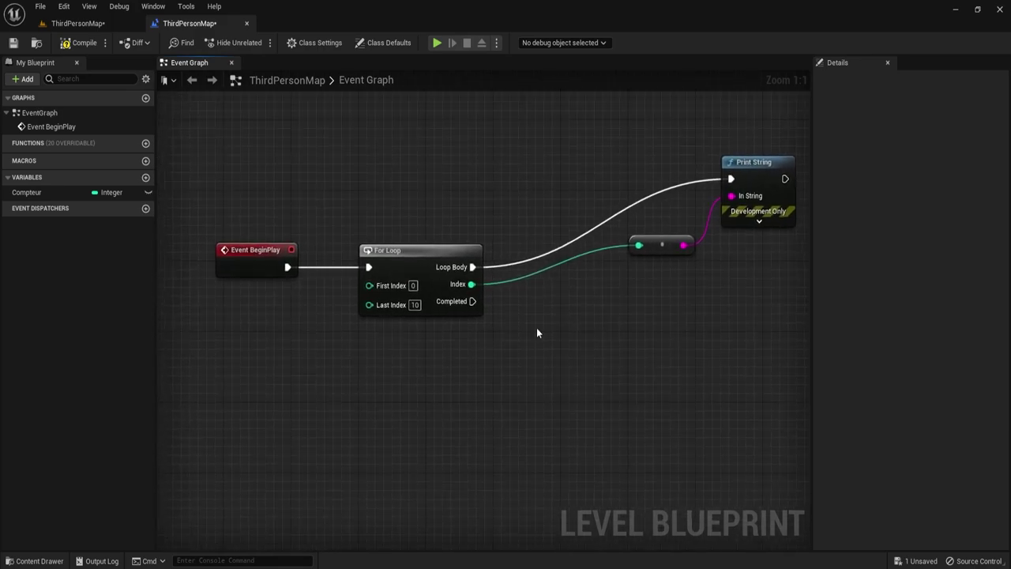
left_click_drag(472, 301, 561, 417)
Step: Add a Print String on the For Loop's Completed output and save
type("p")
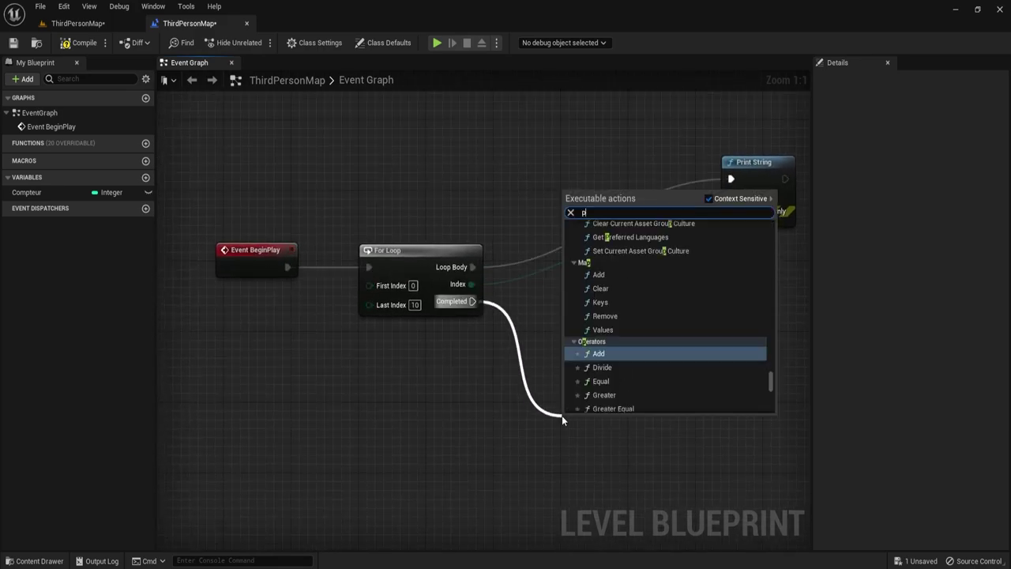
type("rint")
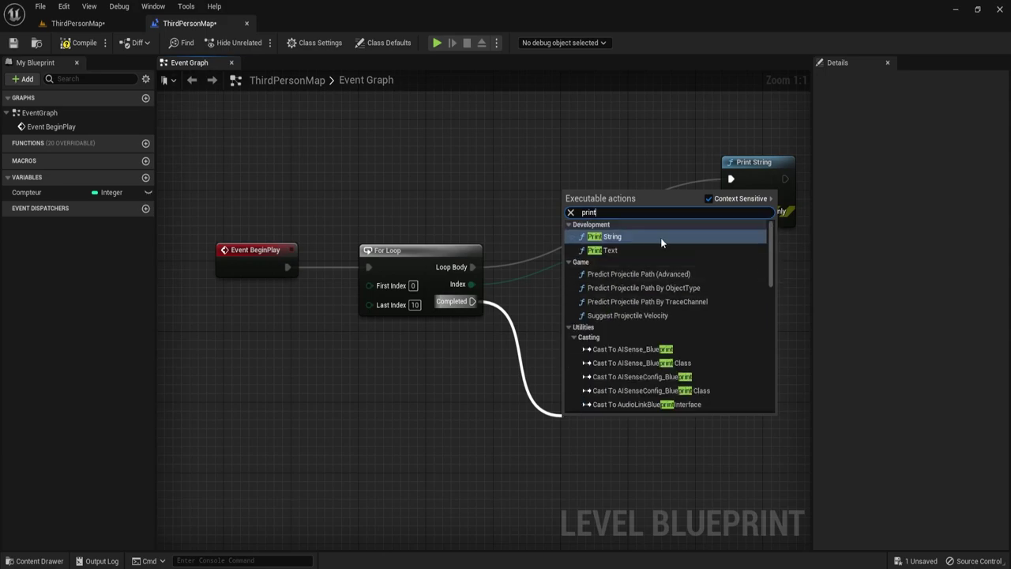
left_click(660, 237)
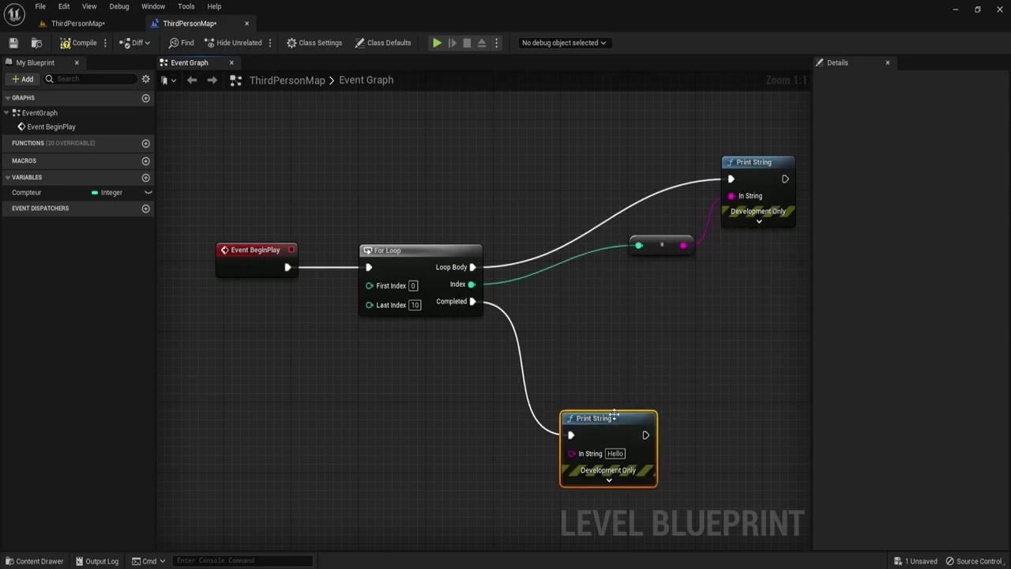
left_click_drag(614, 417, 655, 380)
type("La boucle est terminée")
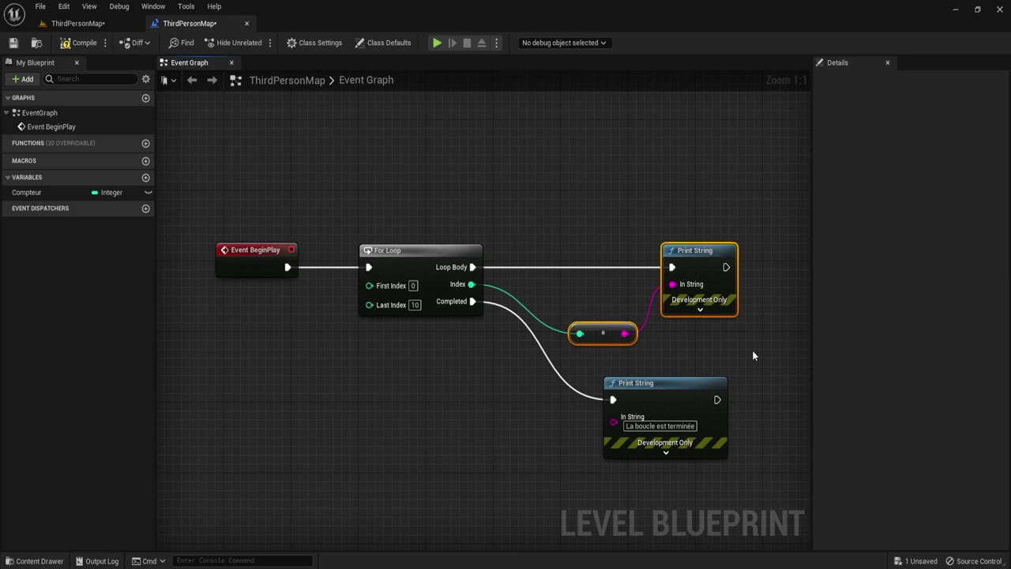
left_click(13, 43)
Step: Set both Print String nodes' Duration to 10 seconds and save the level
left_click(698, 309)
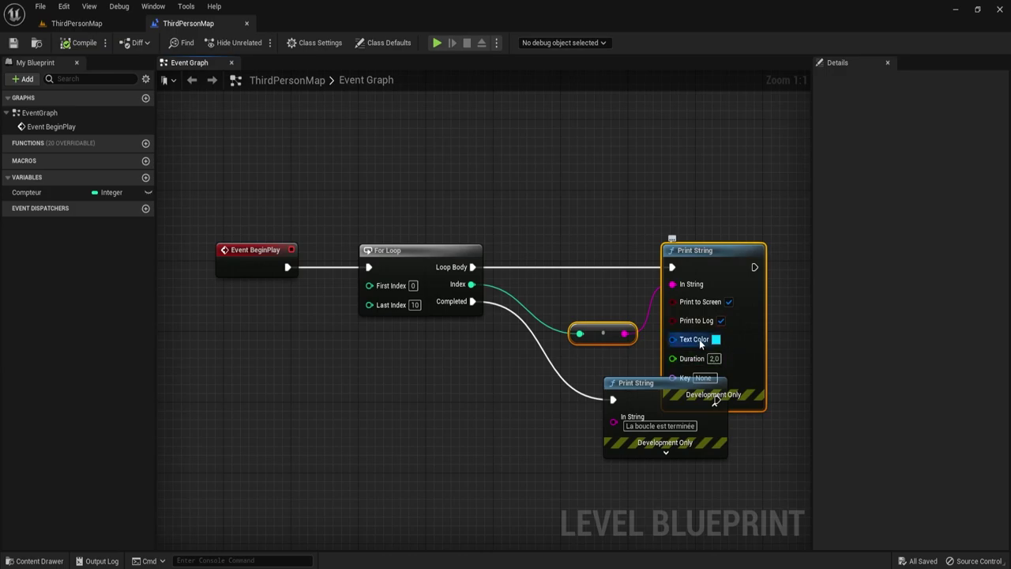
left_click(717, 358)
type("10")
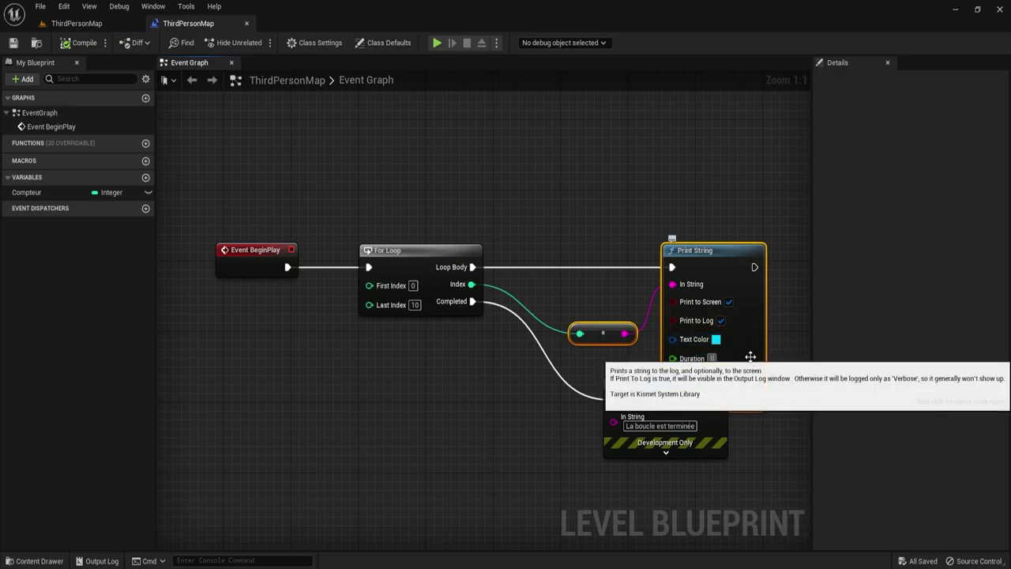
key("Return")
left_click(714, 405)
left_click(665, 452)
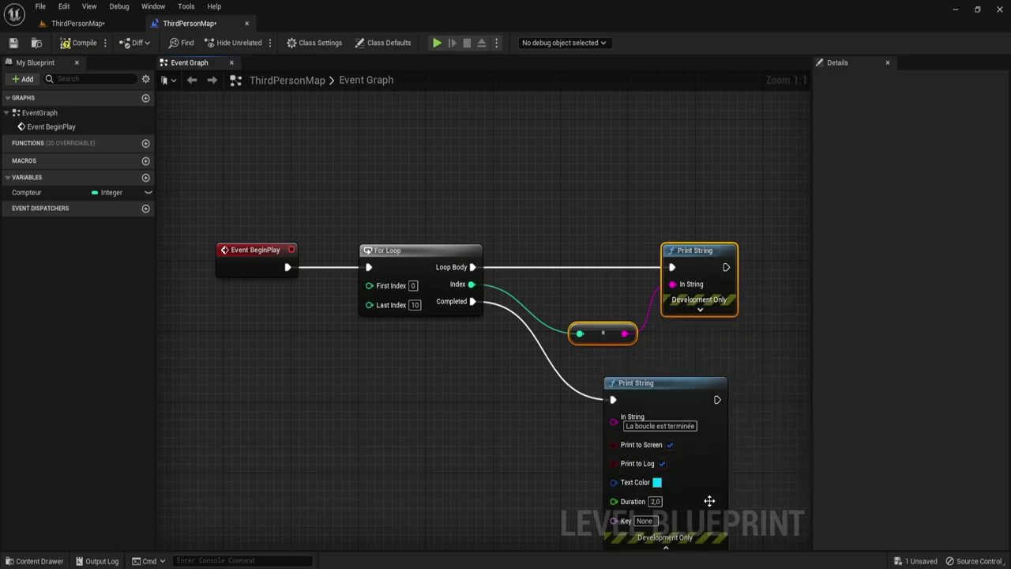
left_click(655, 501)
type("10")
key("Return")
left_click(666, 547)
key("ctrl+s")
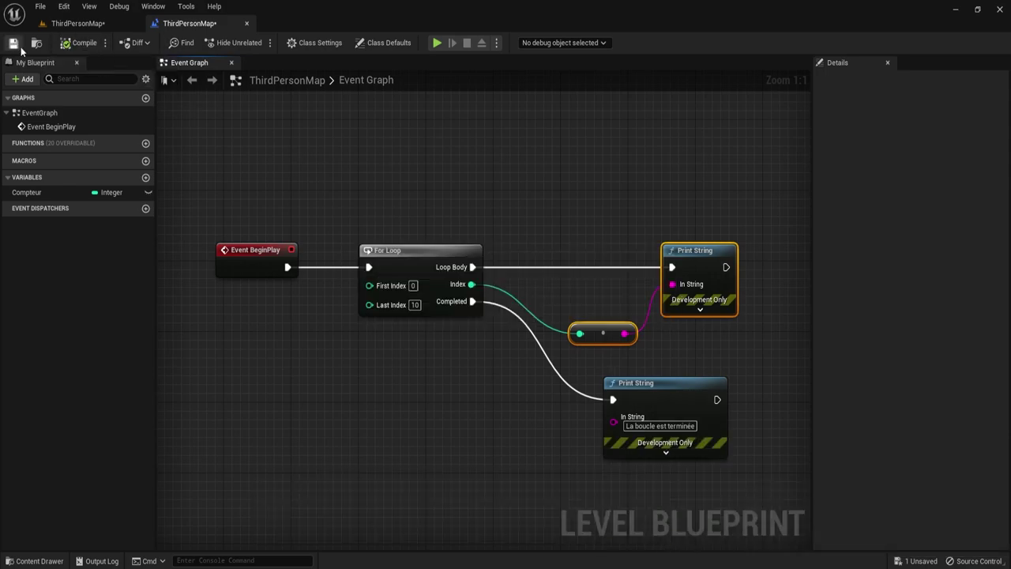
left_click(86, 27)
left_click(233, 43)
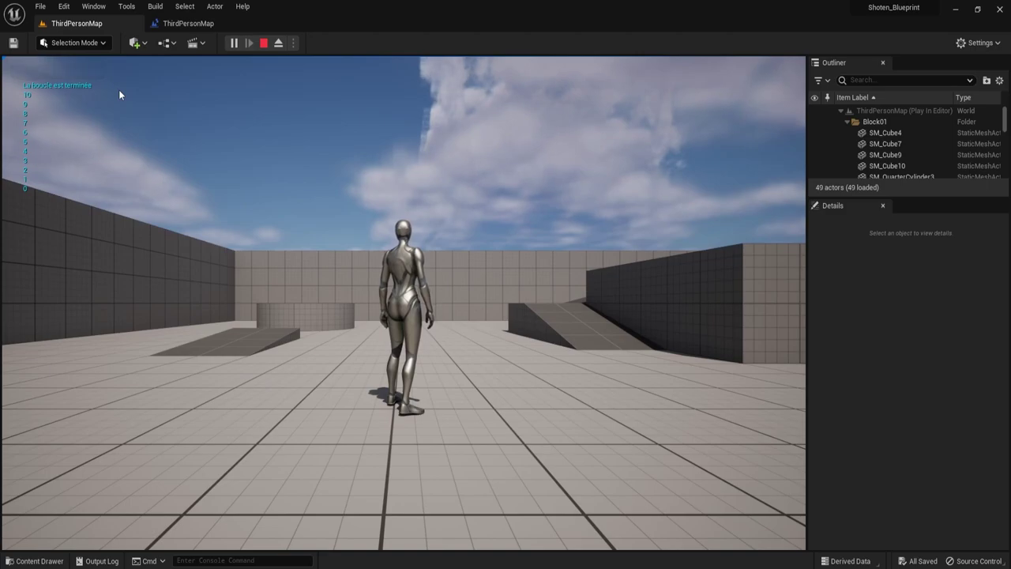
key("Escape")
left_click(193, 23)
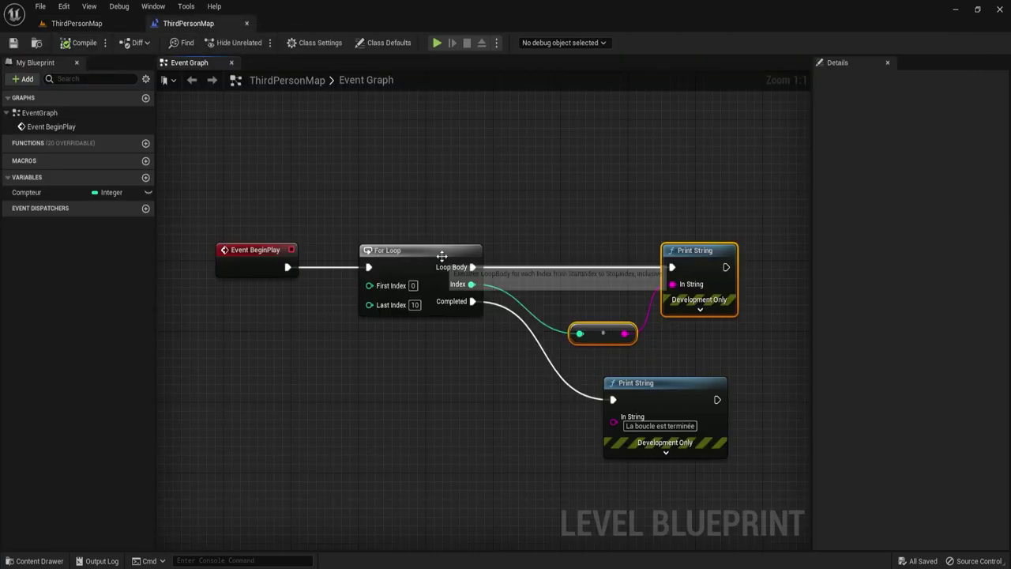
left_click_drag(353, 170, 785, 496)
left_click(474, 387)
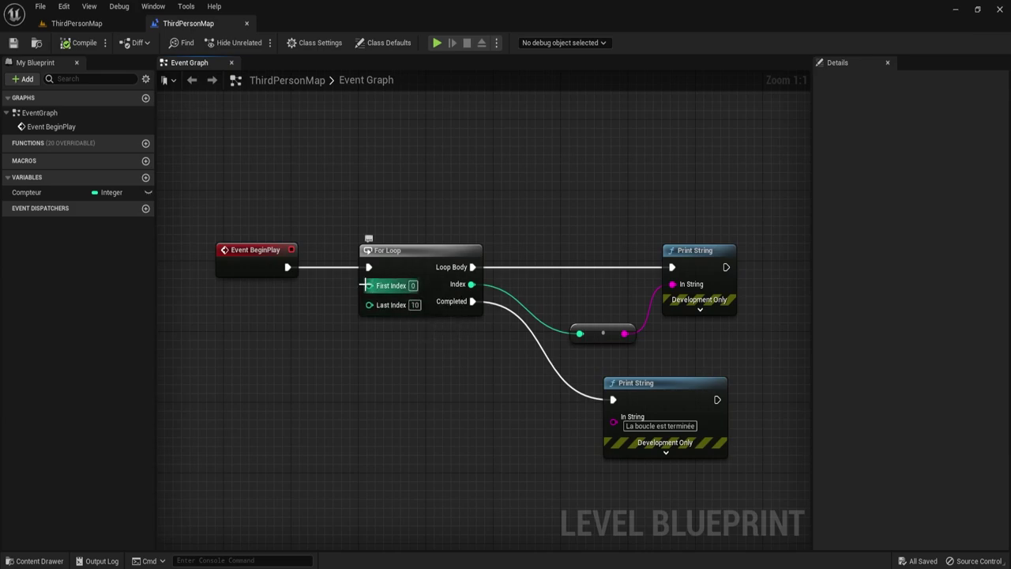
Step: Dismiss the node action menu without adding a node
left_click_drag(365, 285, 303, 293)
left_click(278, 341)
type("1")
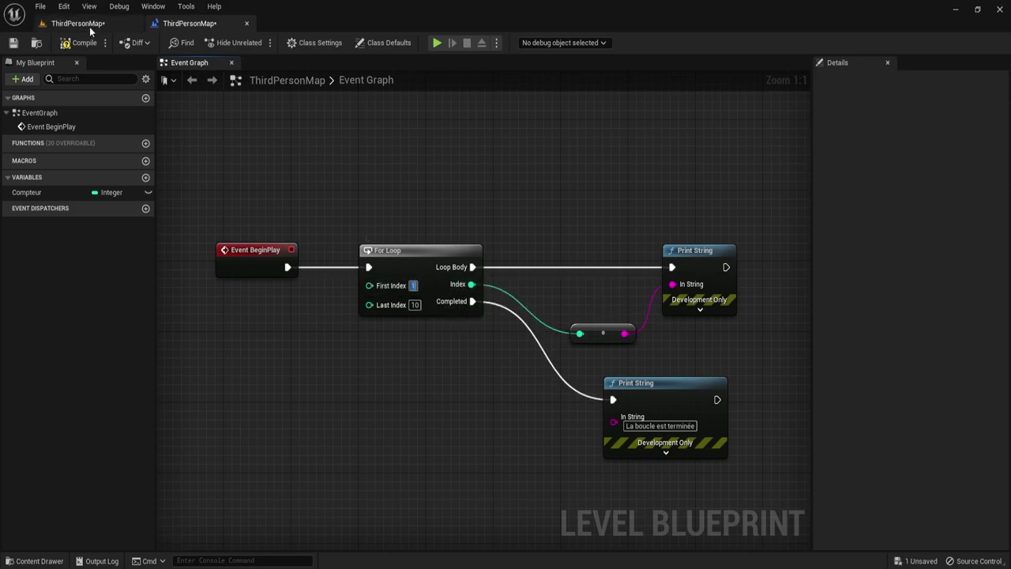
Step: Save the Level Blueprint, play-test the loop, stop the session, and return to the Event Graph
left_click(13, 43)
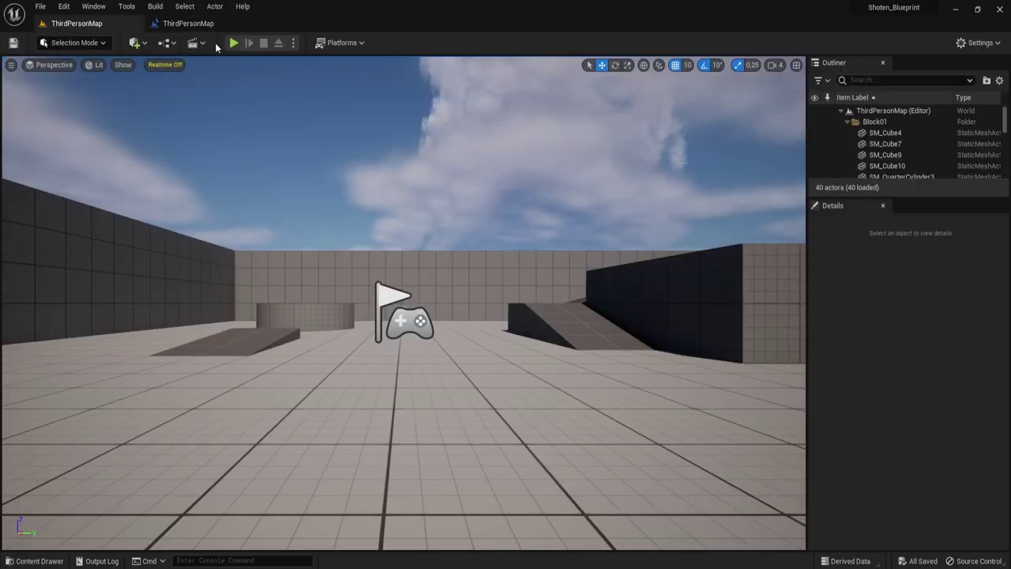
left_click(233, 44)
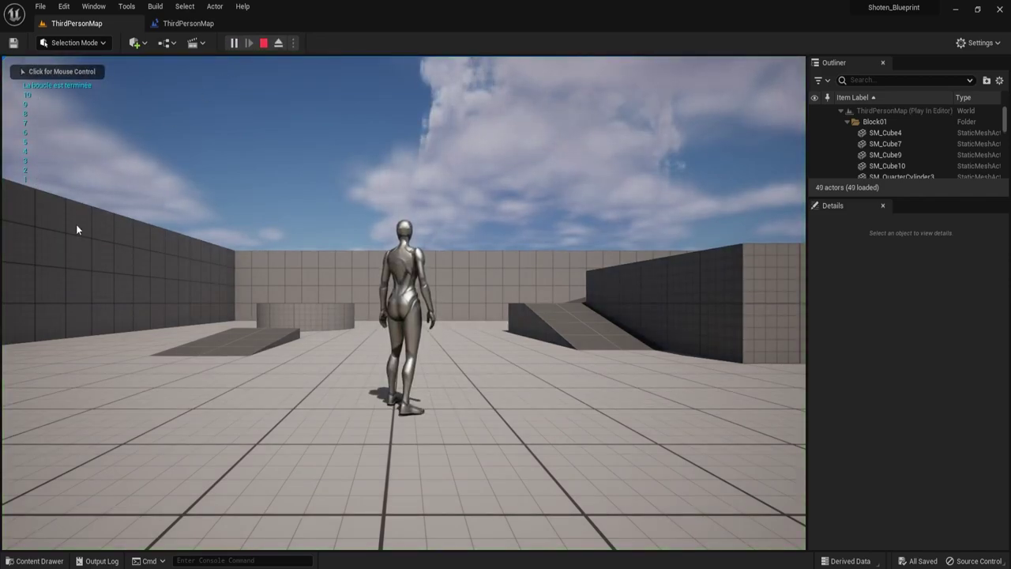
key("Escape")
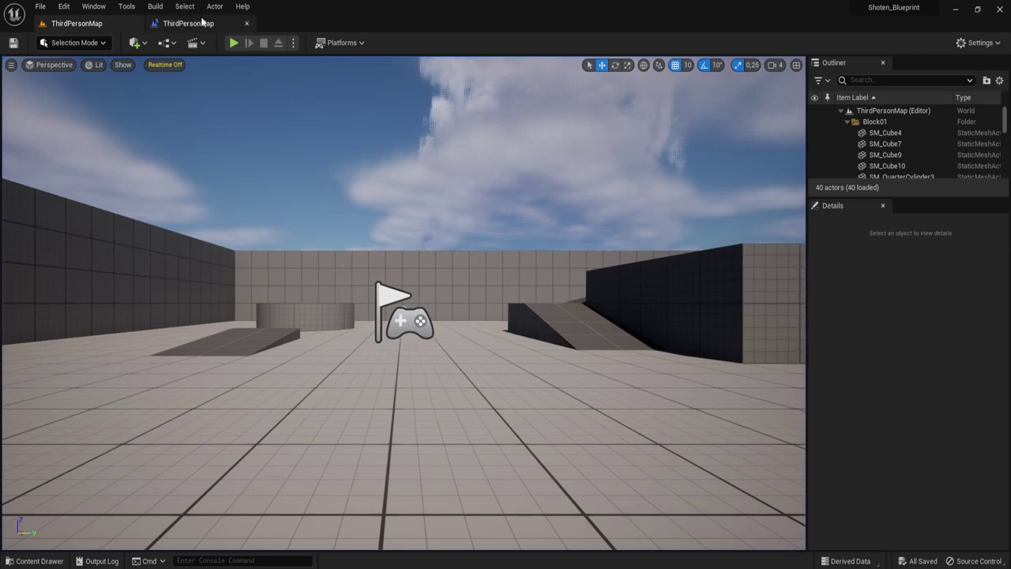
left_click(198, 22)
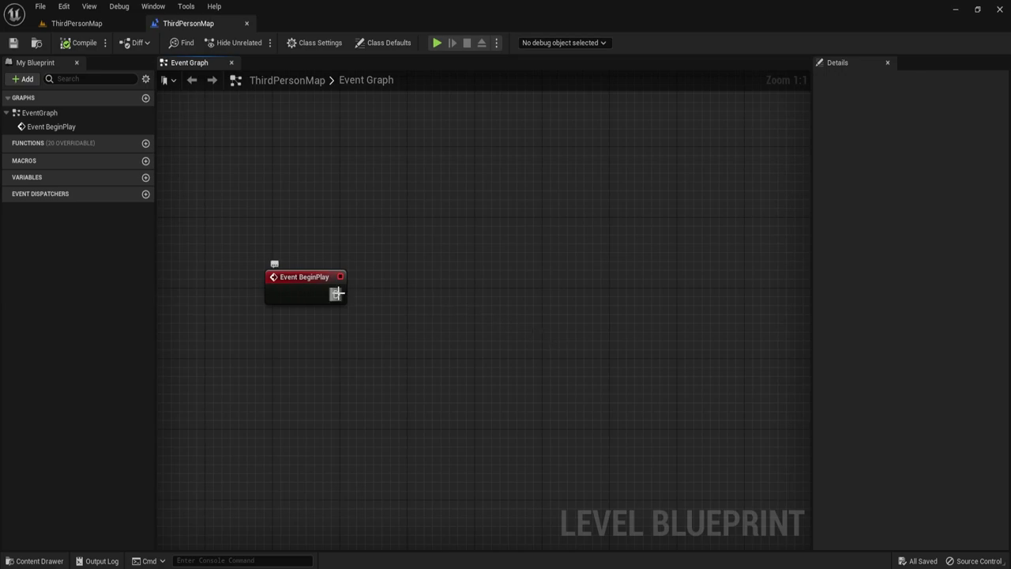
Step: Add a For Loop after Event BeginPlay with Last Index set to 12
mouse_move(337, 294)
left_mouse_down()
mouse_move(463, 310)
mouse_move(429, 295)
left_mouse_up()
type("for loop")
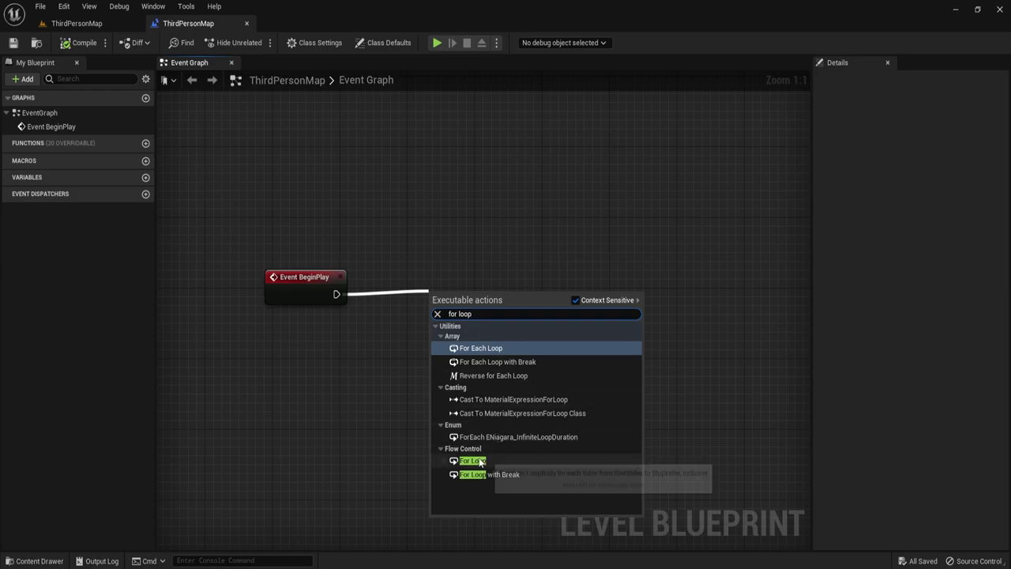
left_click(472, 460)
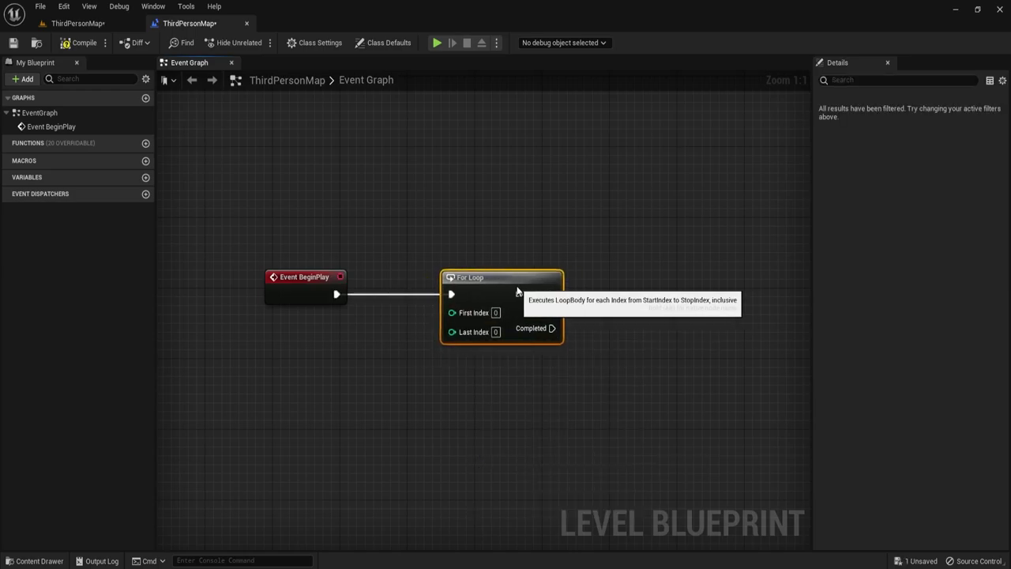
left_click(496, 332)
type("12")
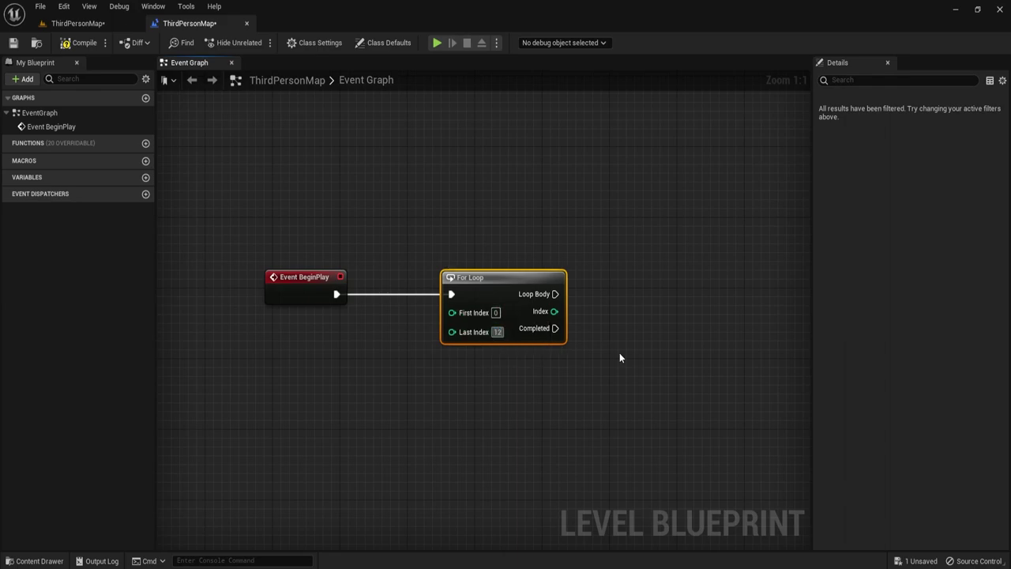
left_click(619, 357)
Step: Print each loop Index with a Print String on the Loop Body
right_click_drag(609, 314, 524, 325)
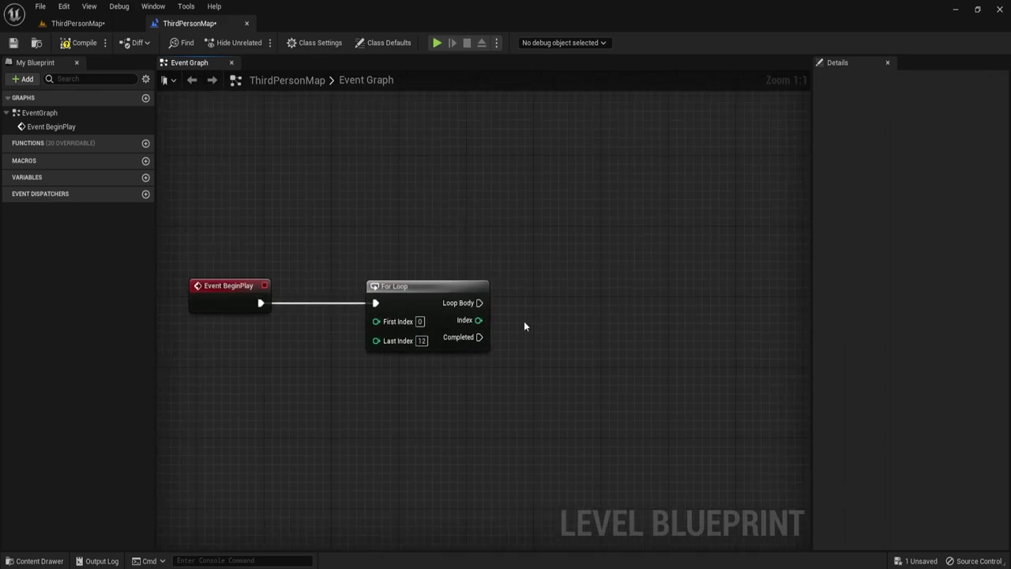
left_click_drag(478, 302, 602, 306)
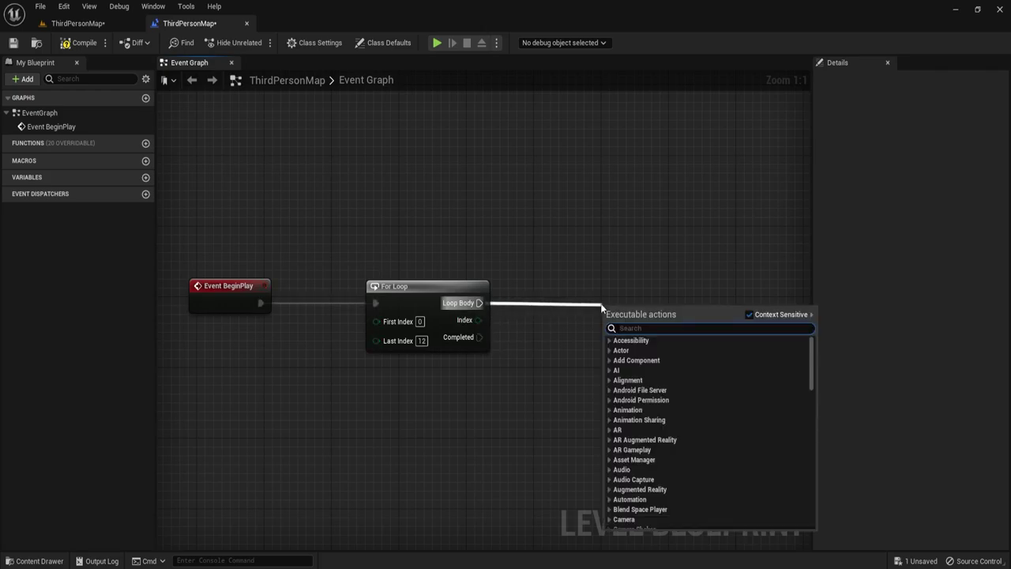
type("printstring")
key("Return")
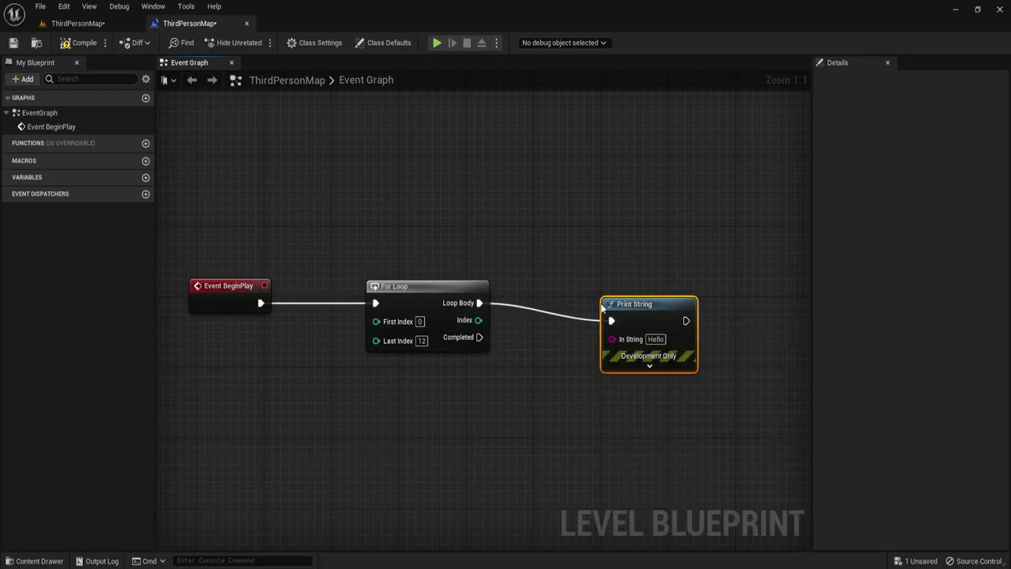
mouse_move(485, 319)
left_mouse_down()
mouse_move(611, 338)
mouse_move(677, 298)
left_mouse_up()
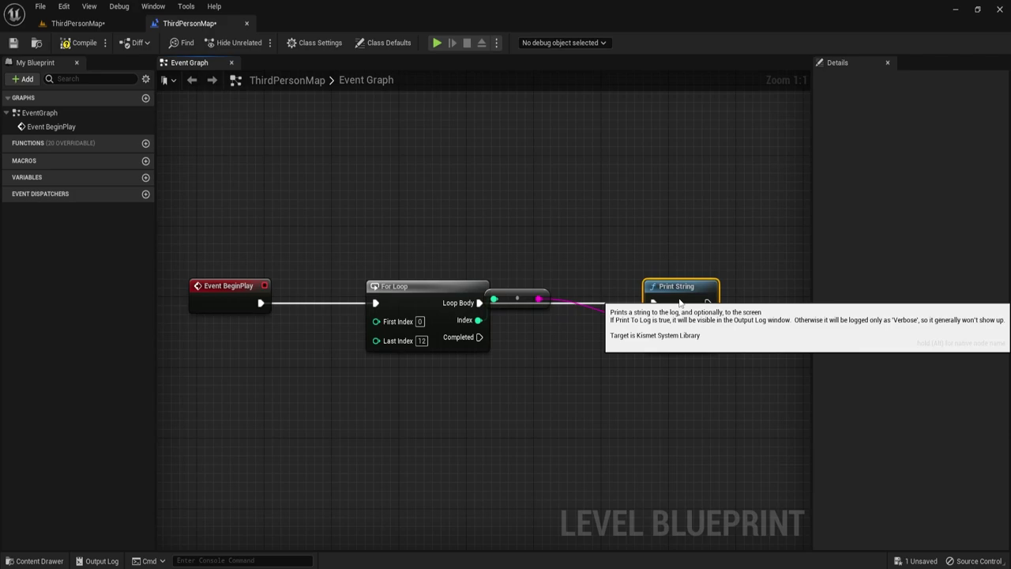
left_click_drag(522, 301, 555, 327)
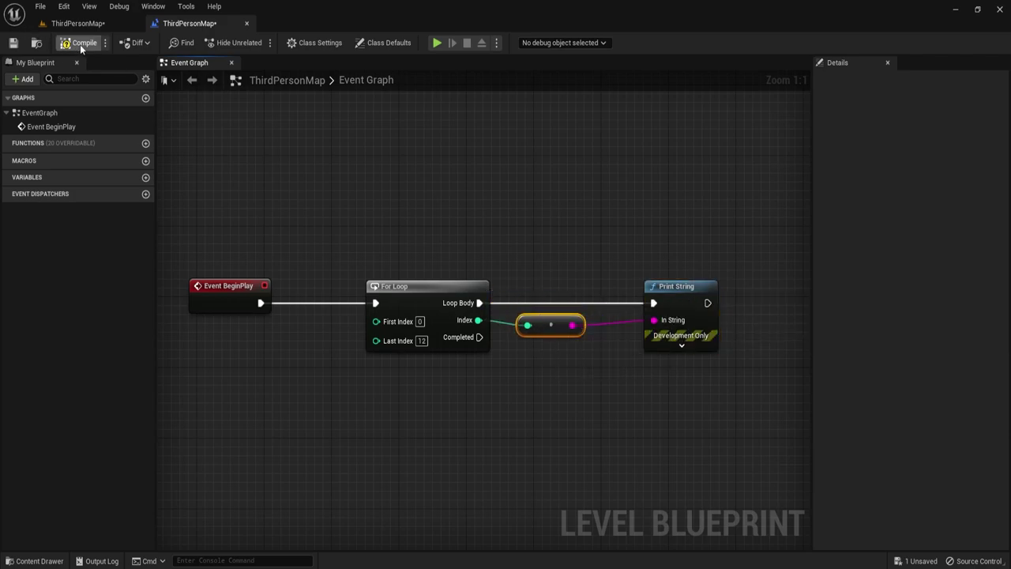
Step: Compile, save, and play-test the blueprint, then return to the Event Graph
left_click(20, 43)
left_click(77, 23)
left_click(234, 43)
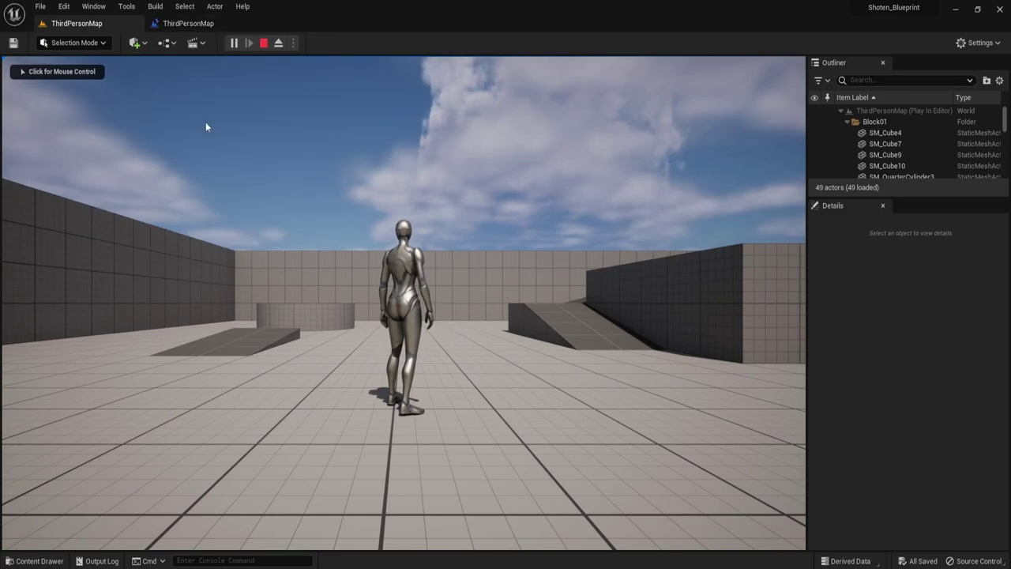
key("Escape")
left_click(187, 24)
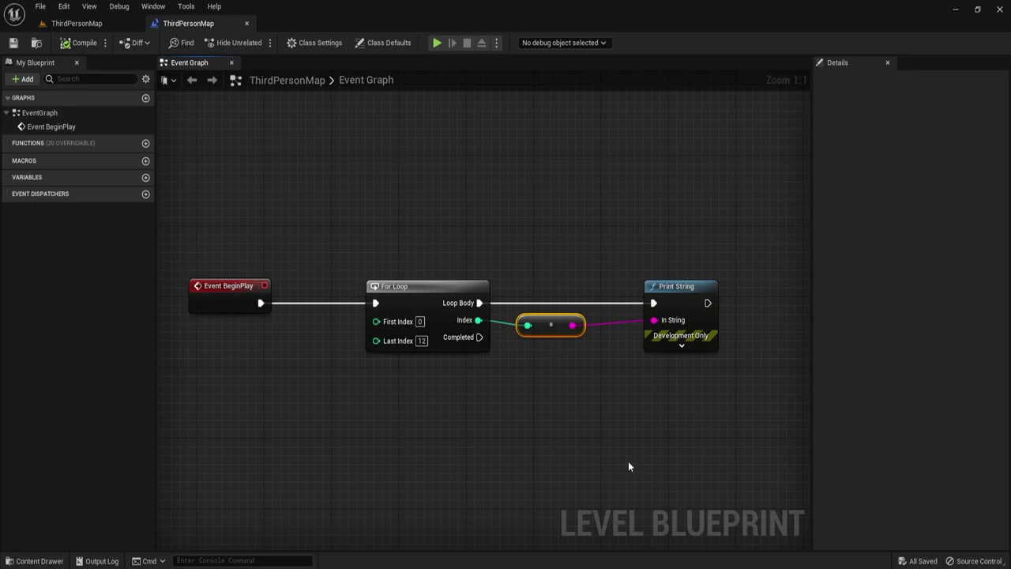
Step: Try adding a fresh For Loop from the first loop's Completed output, then delete it
right_click_drag(594, 458, 512, 397)
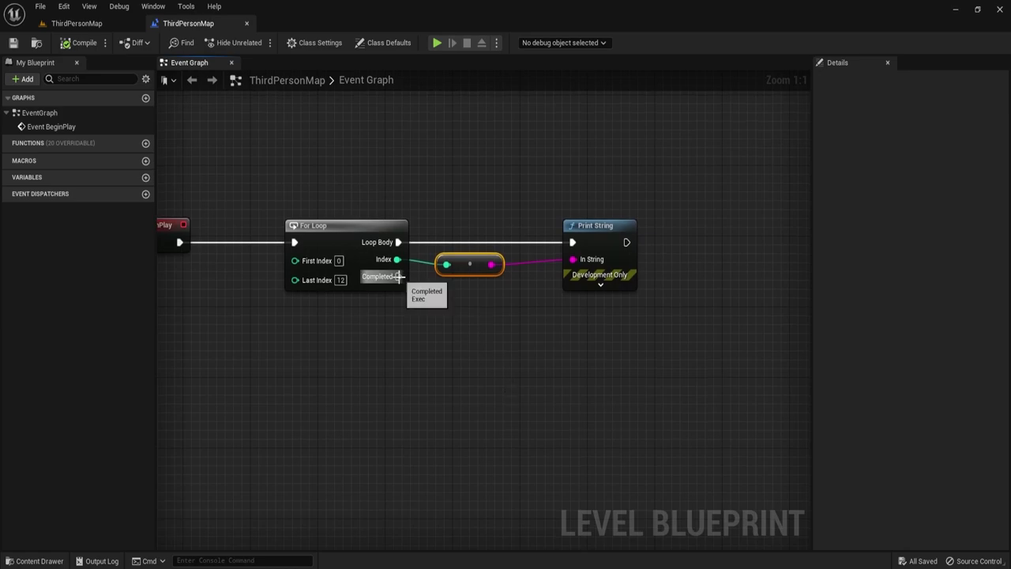
left_click_drag(398, 275, 425, 337)
type("for")
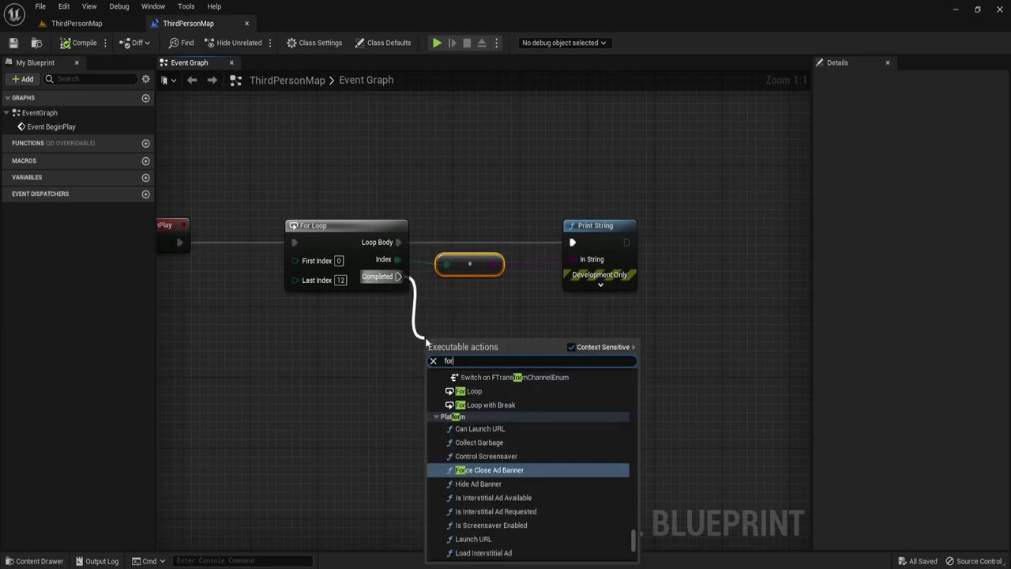
type(" loop")
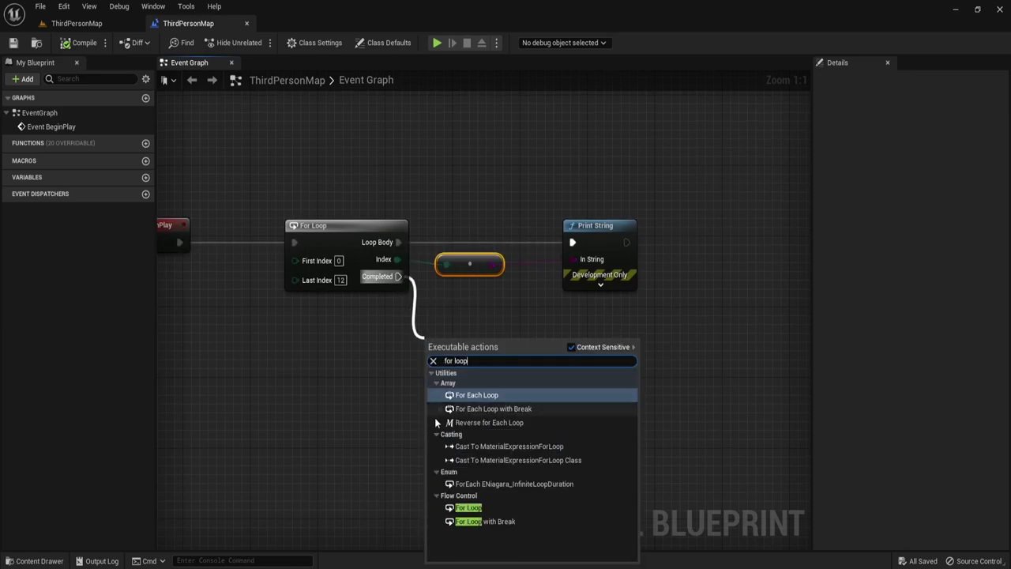
left_click(467, 508)
left_click_drag(478, 342, 491, 333)
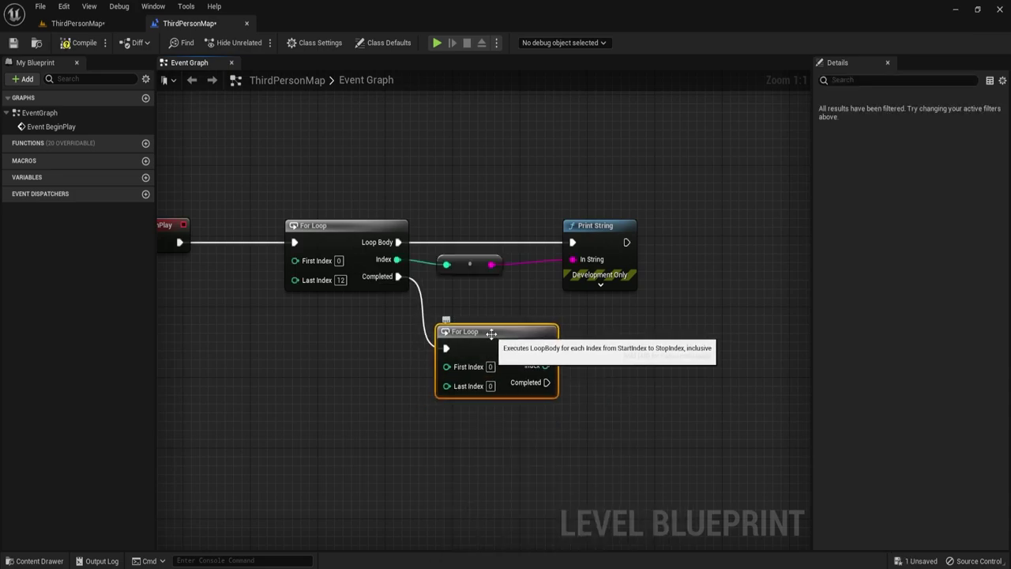
key("Delete")
Step: Duplicate the original 0–12 For Loop and wire the copy to the first loop's Completed
left_click(376, 226)
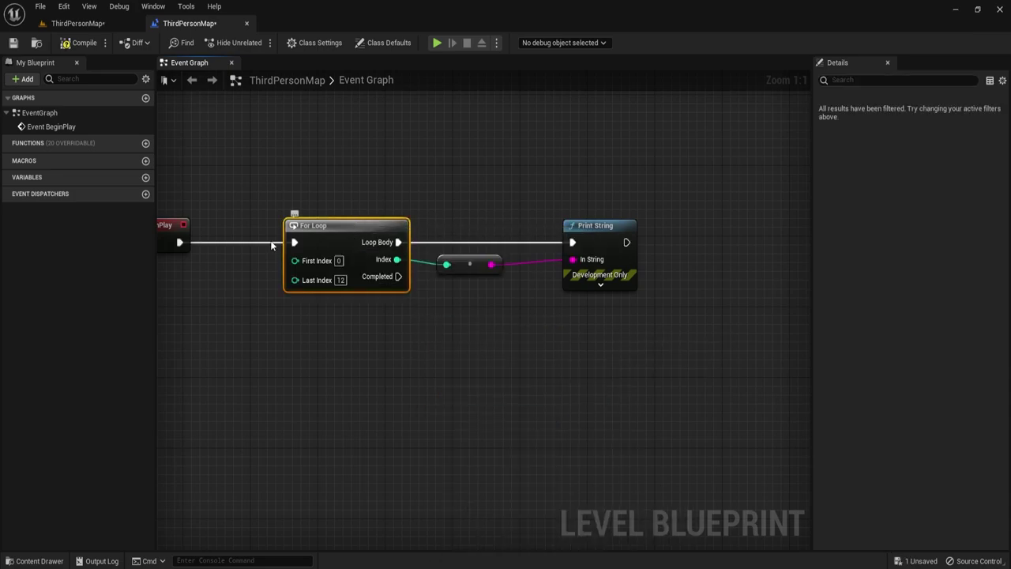
key("ctrl+c")
key("ctrl+v")
mouse_move(473, 338)
left_mouse_down()
mouse_move(499, 328)
mouse_move(403, 278)
left_mouse_up()
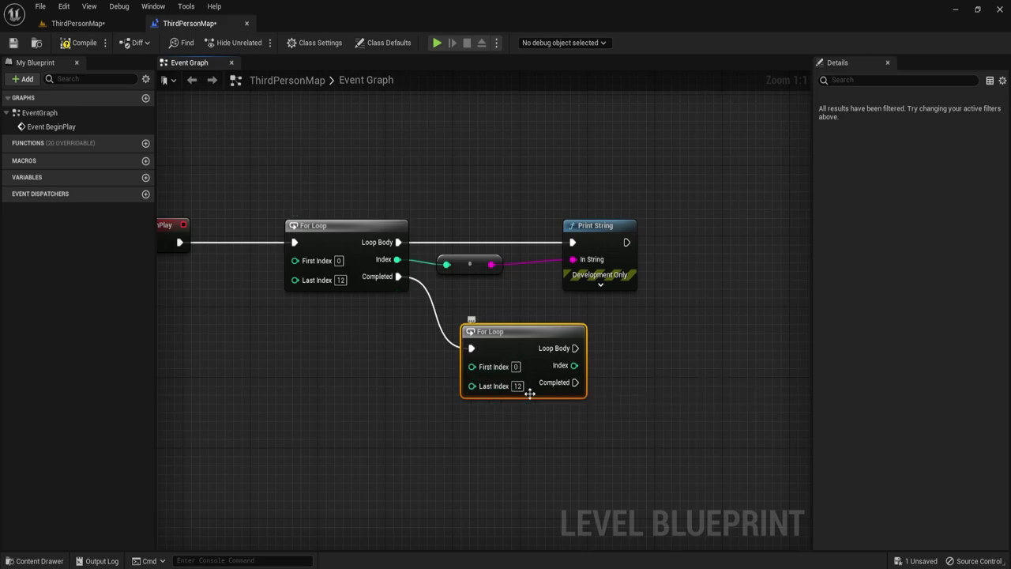
left_click_drag(523, 340, 498, 340)
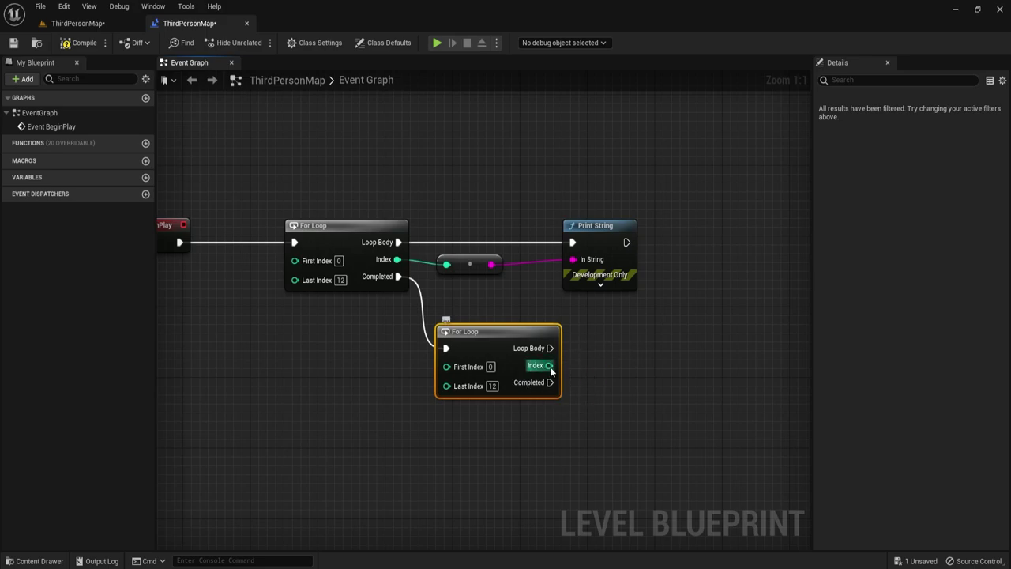
Step: Multiply the second loop's Index, and run a Branch from its Loop Body
left_click_drag(549, 365, 617, 366)
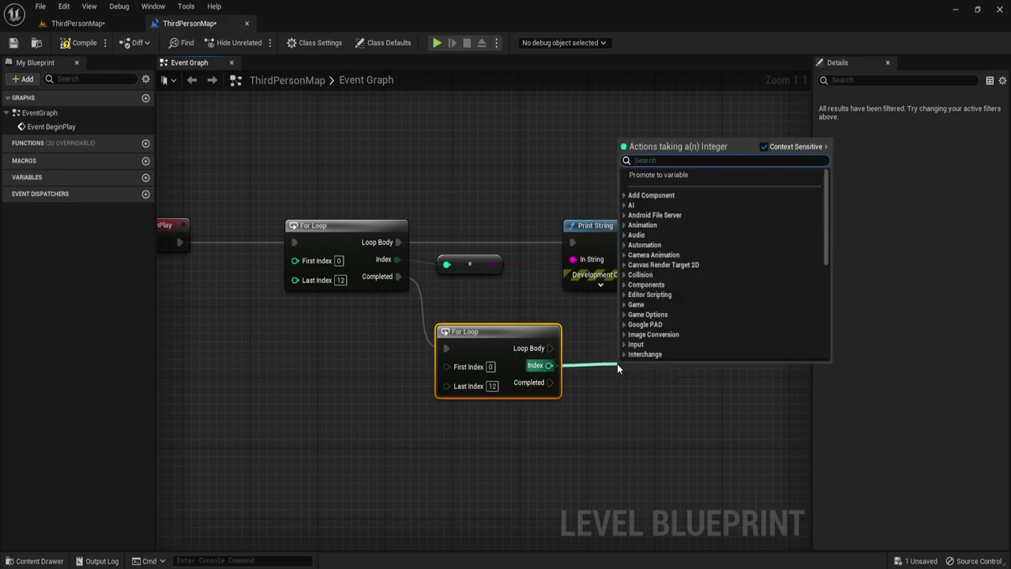
type("*")
left_click(678, 203)
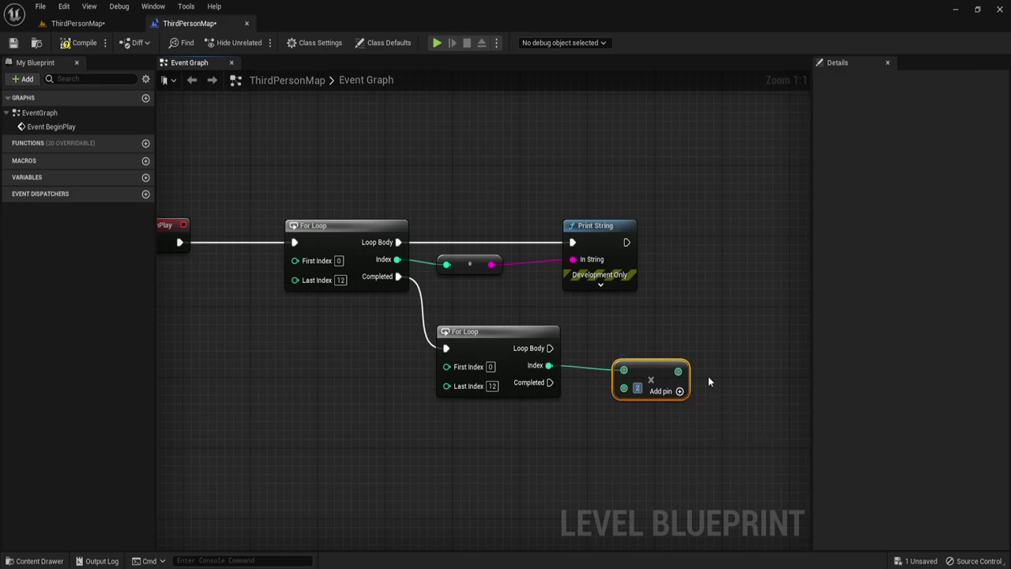
right_click_drag(618, 346, 454, 318)
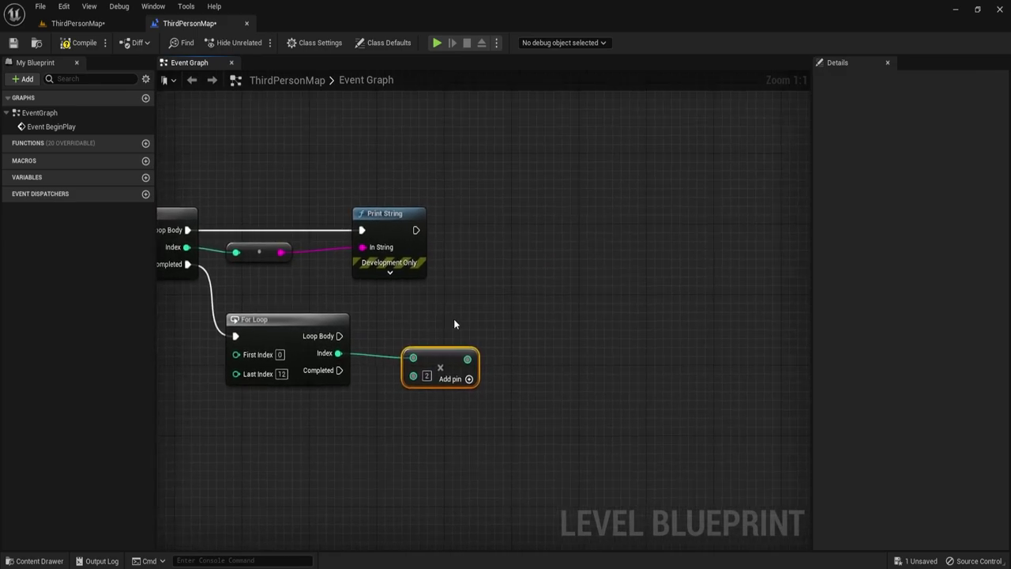
left_click(586, 333)
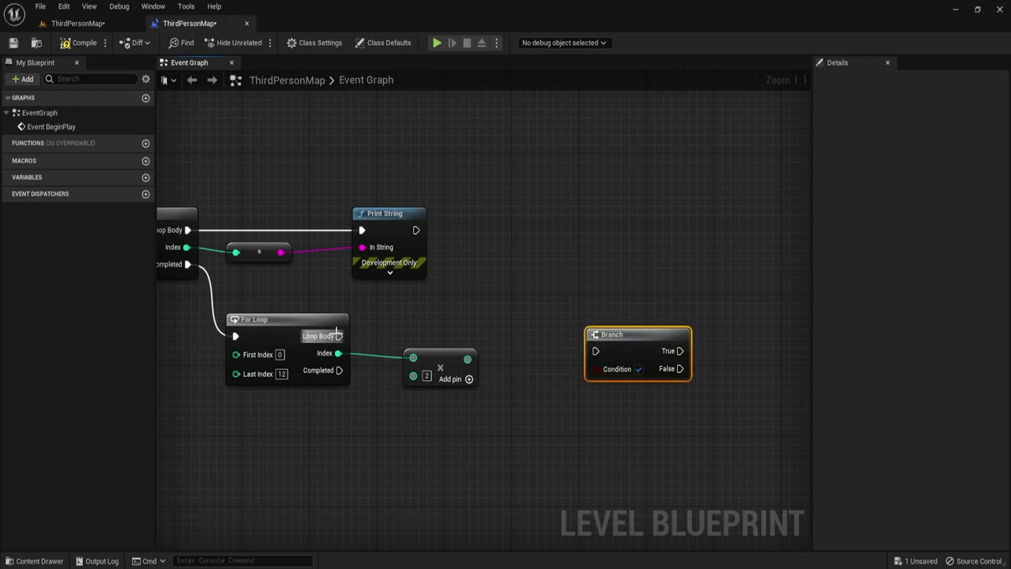
mouse_move(339, 336)
left_mouse_down()
mouse_move(595, 352)
mouse_move(629, 319)
left_mouse_up()
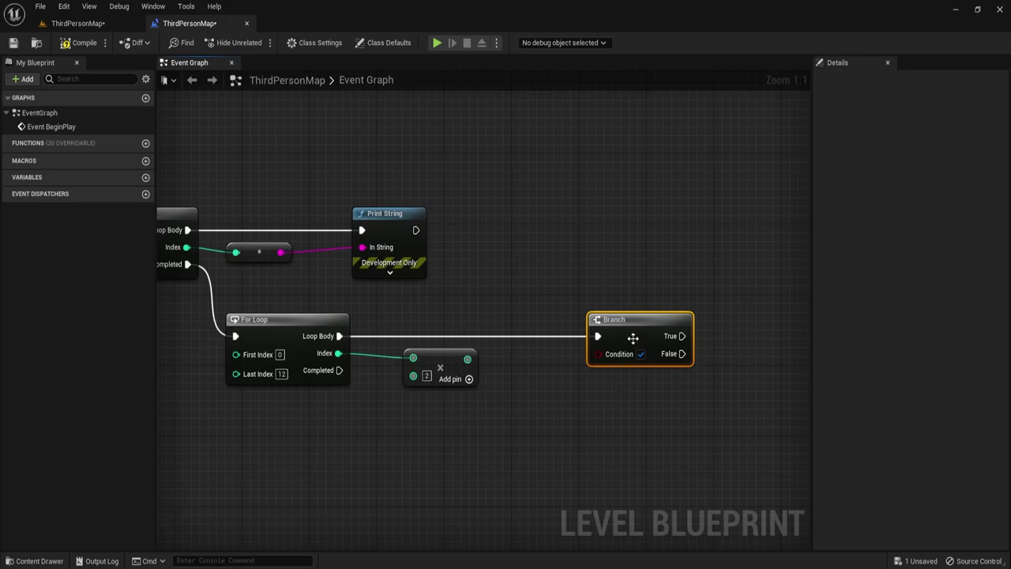
left_click_drag(624, 347, 658, 348)
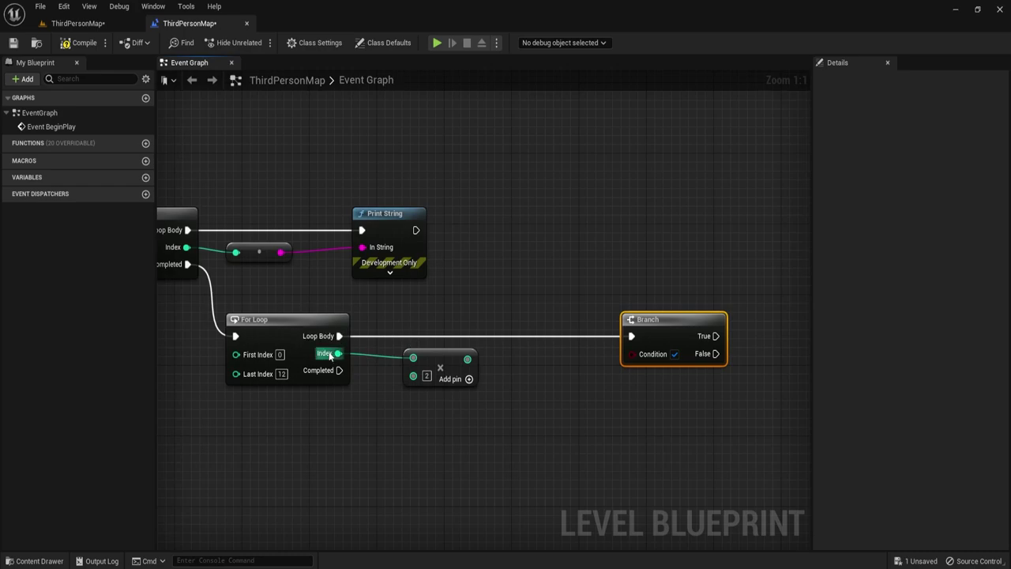
Step: Compare the product to 6 with an Equal node feeding the Branch Condition
left_click_drag(467, 360, 518, 358)
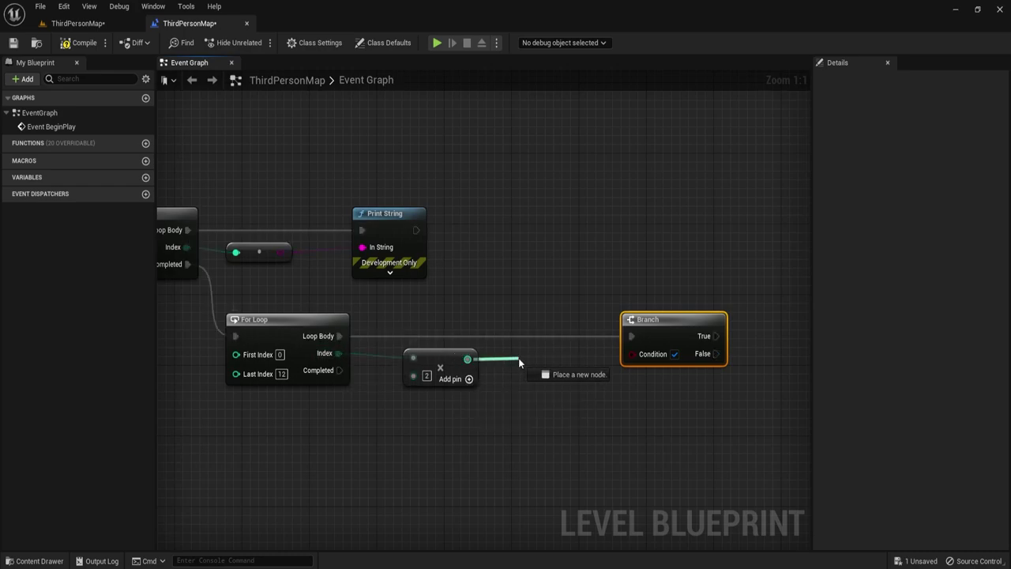
type("==")
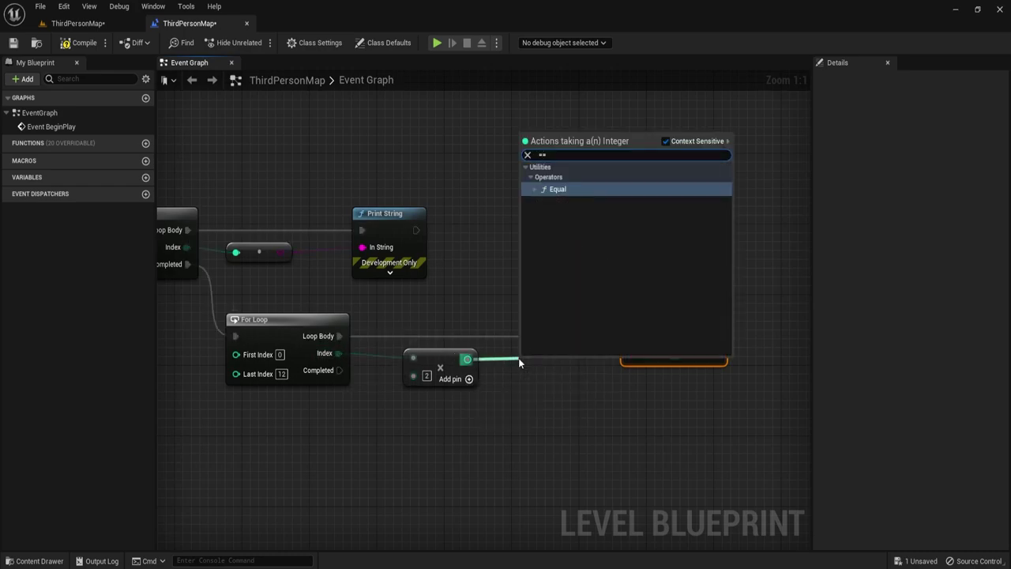
key("Return")
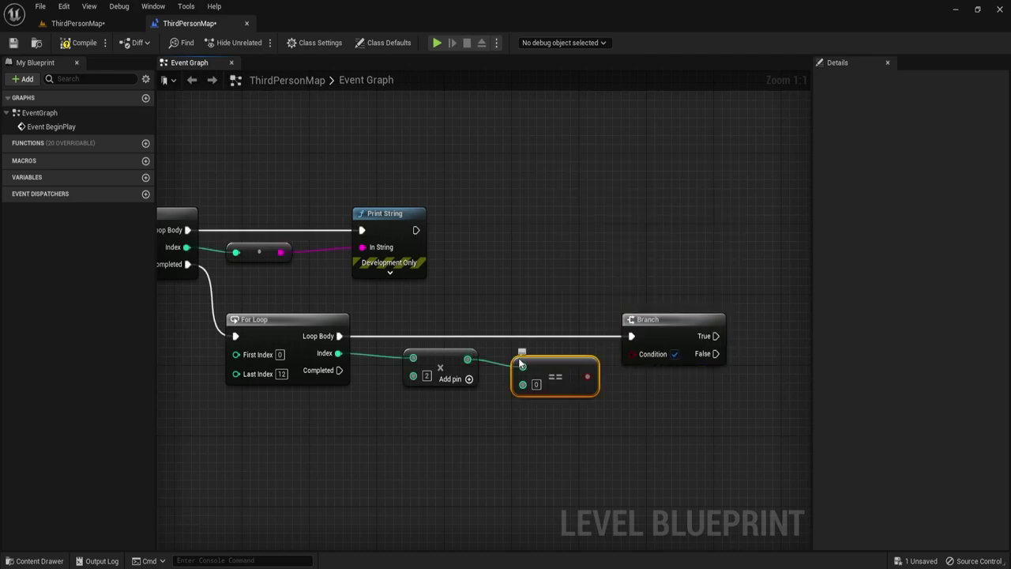
left_click(535, 384)
type("6")
key("Return")
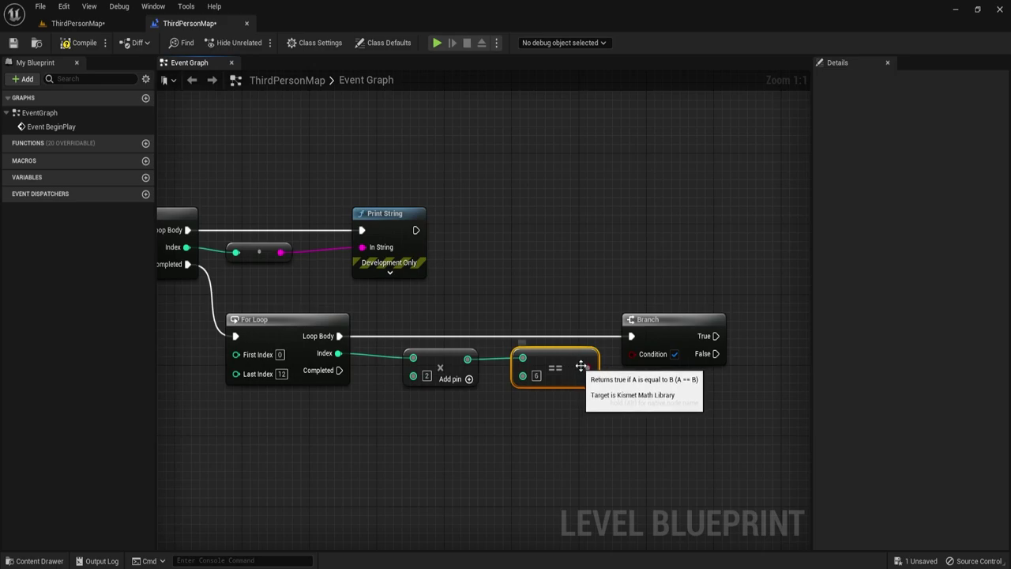
left_click_drag(585, 368, 632, 353)
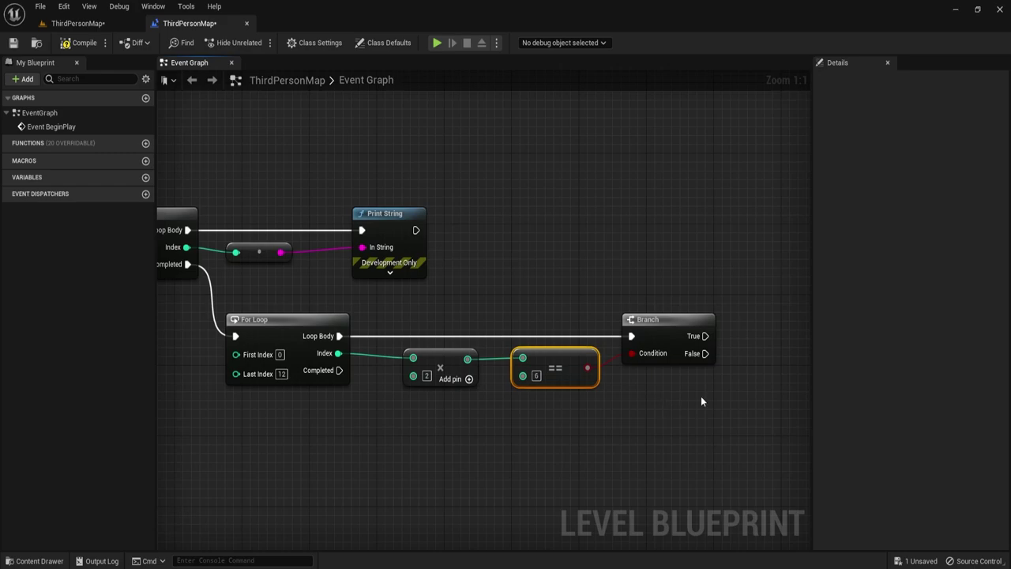
right_click_drag(700, 395, 518, 399)
mouse_move(522, 339)
left_mouse_down()
mouse_move(631, 316)
mouse_move(624, 331)
left_mouse_up()
Step: Add a Print String on the Branch's True output
type("print")
type("st")
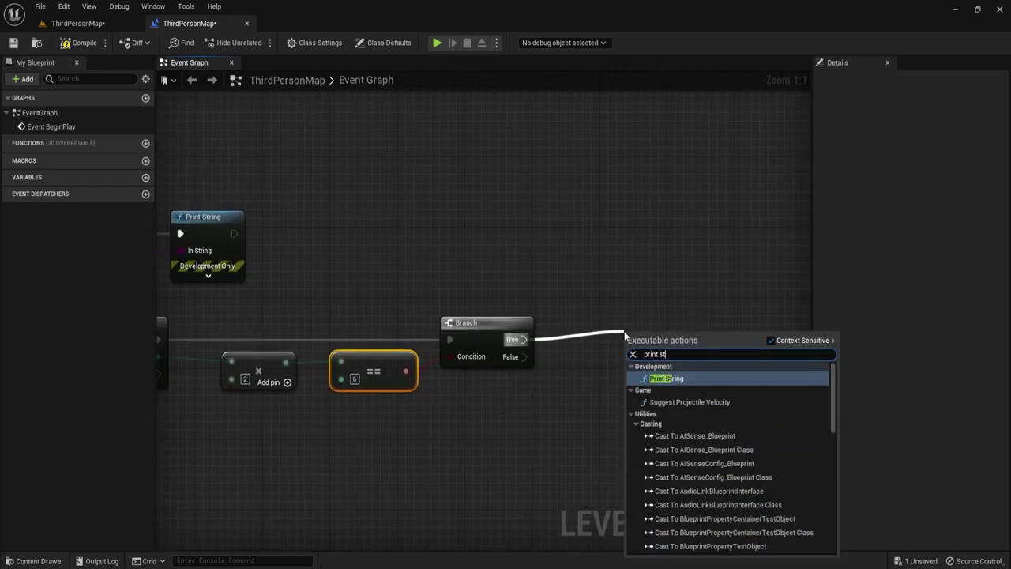
type("rin")
key("Return")
left_click_drag(653, 332, 662, 323)
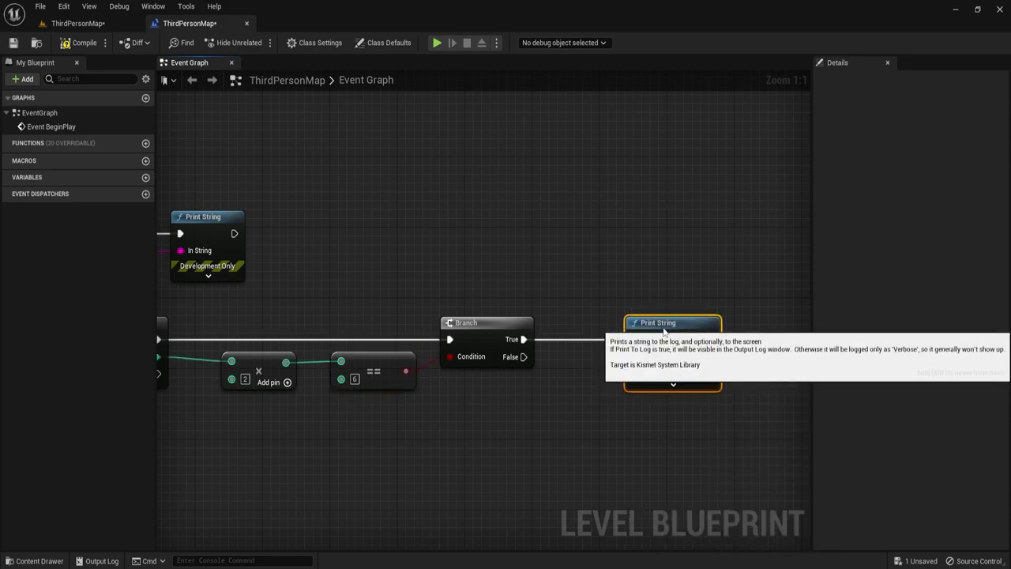
right_click_drag(567, 446, 745, 439)
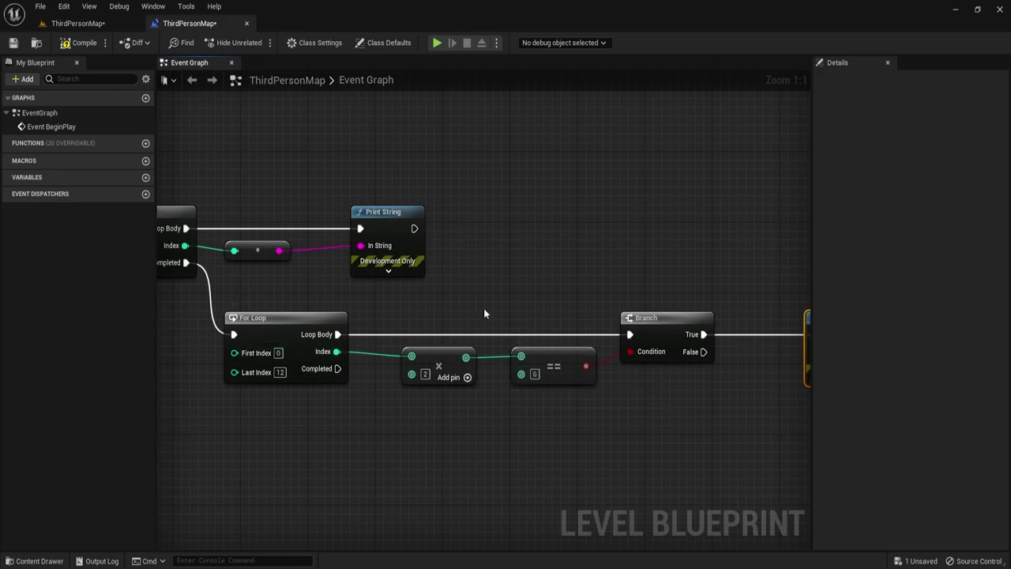
right_click_drag(664, 298, 362, 276)
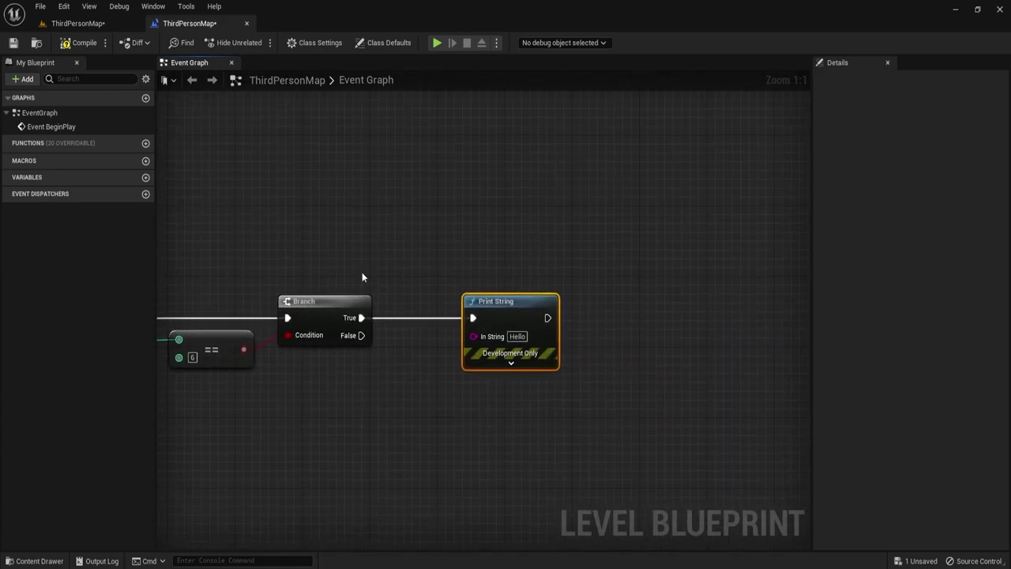
Step: Set its message to 'Tu es tombé sur la moitié (6)' and save the blueprint
left_click(518, 336)
type("Tu es t")
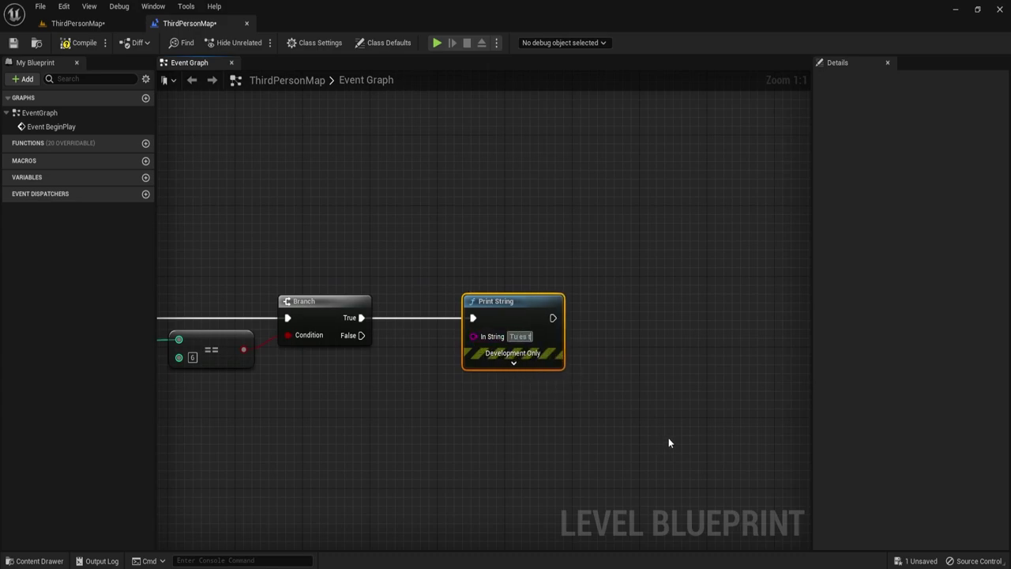
type("ombé sur la moi")
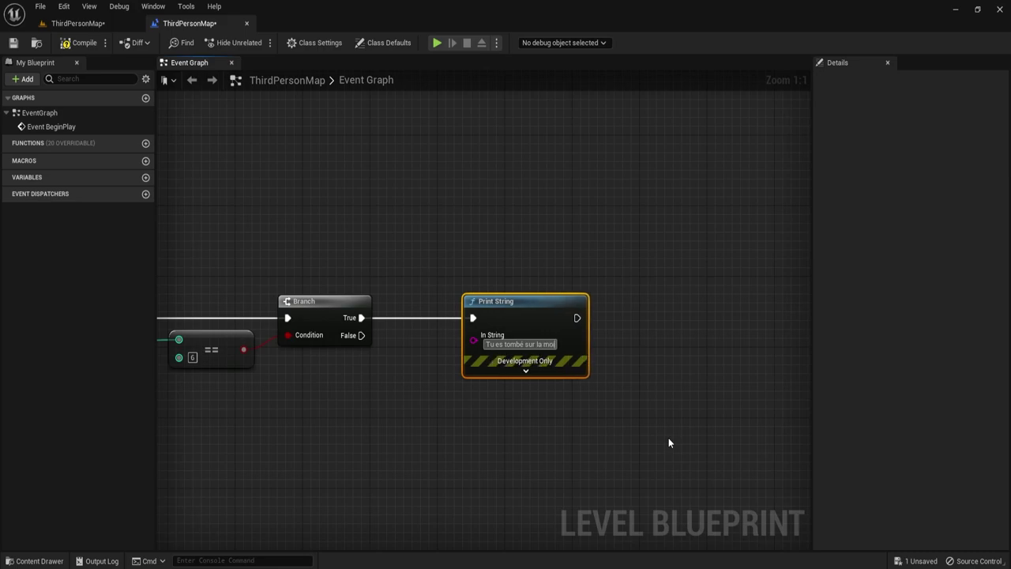
type("tié (6)")
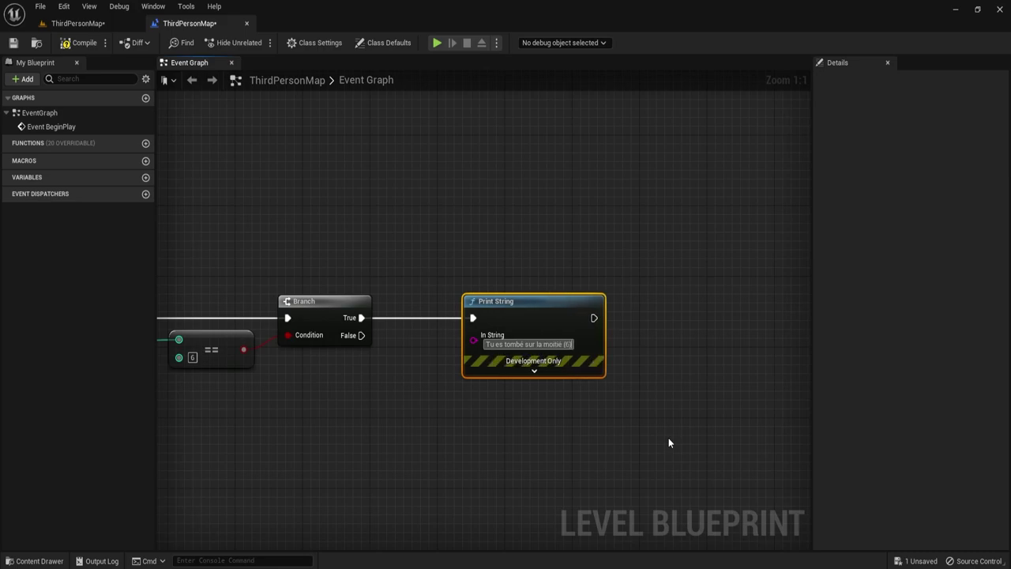
key("Return")
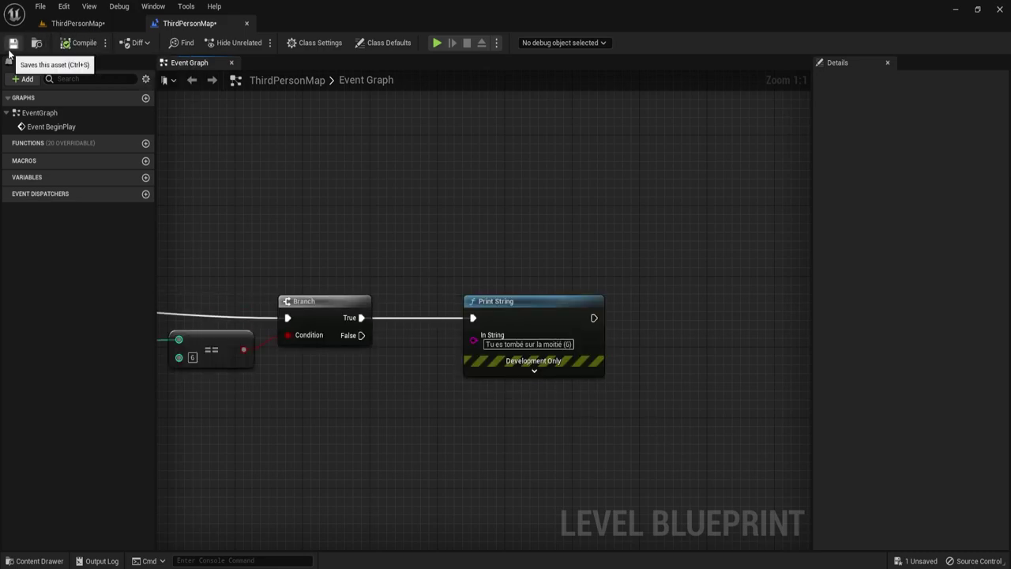
left_click(13, 43)
right_click_drag(365, 281, 605, 244)
scroll(540, 256, "down", 1)
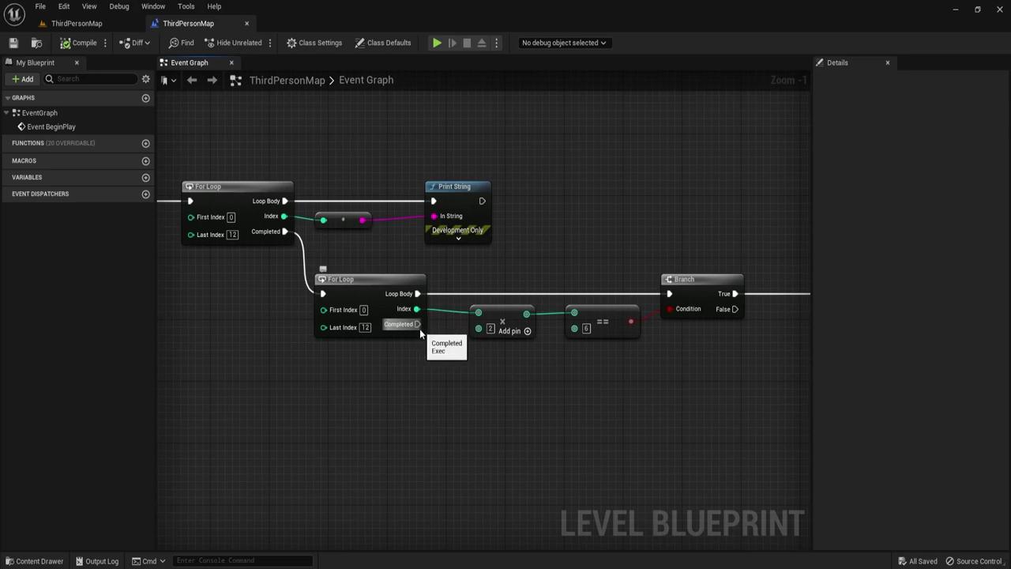
Step: Print 'La boucle est terminee !' from the second loop's Completed output and save
left_click_drag(417, 323, 445, 385)
type("print st")
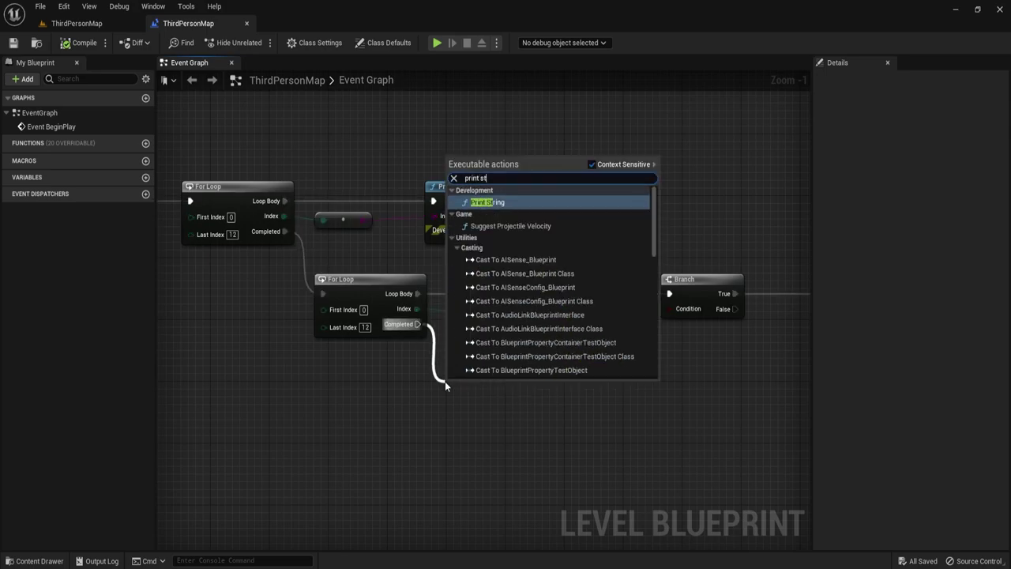
key("Escape")
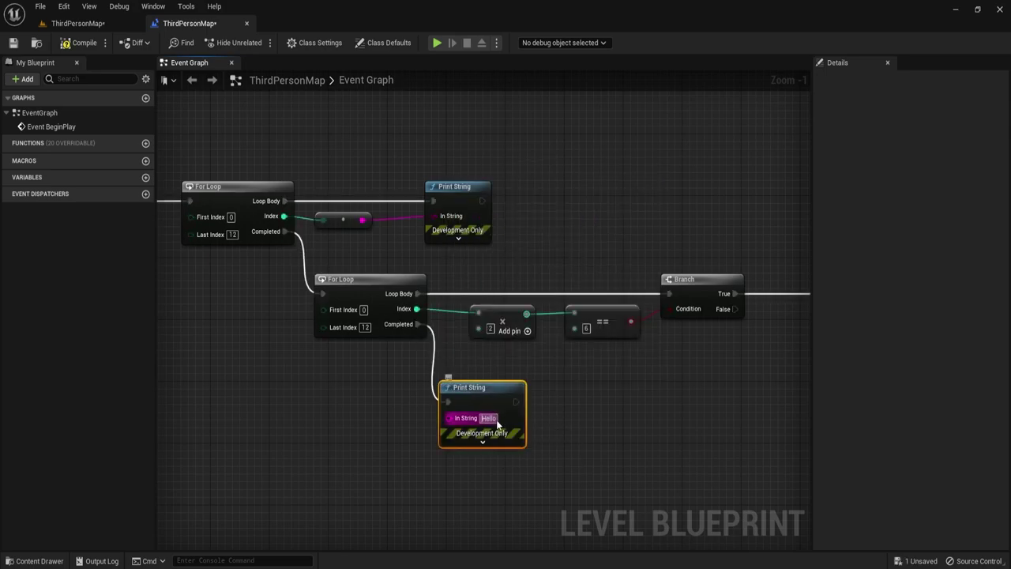
type("La bo")
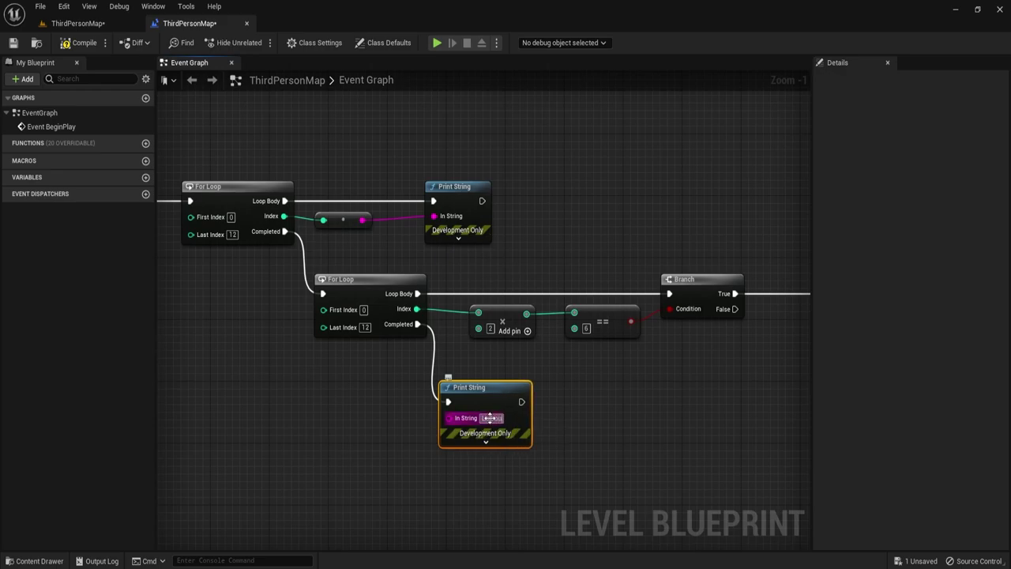
type("ucle est terminee !")
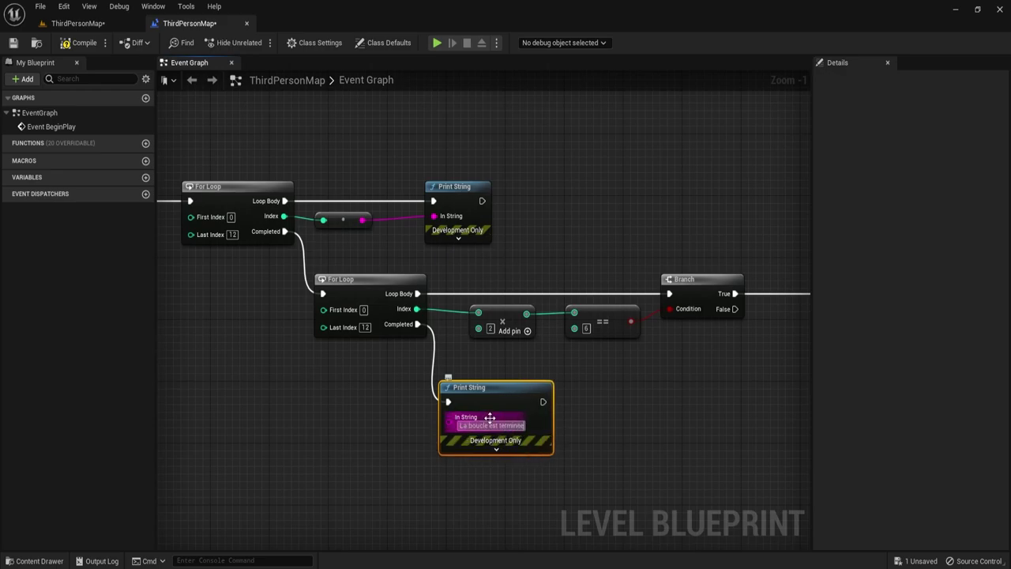
left_click(677, 429)
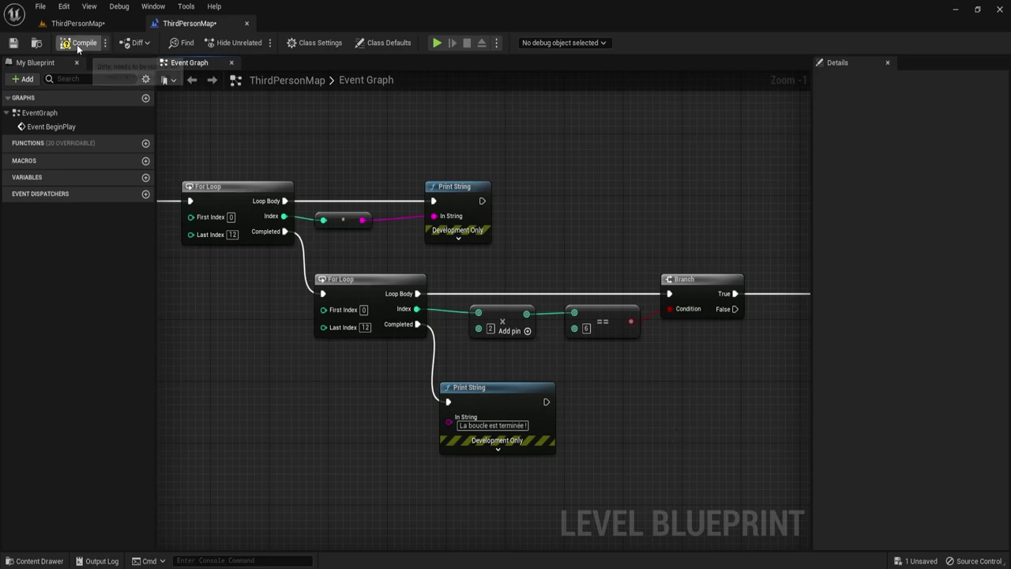
left_click(13, 45)
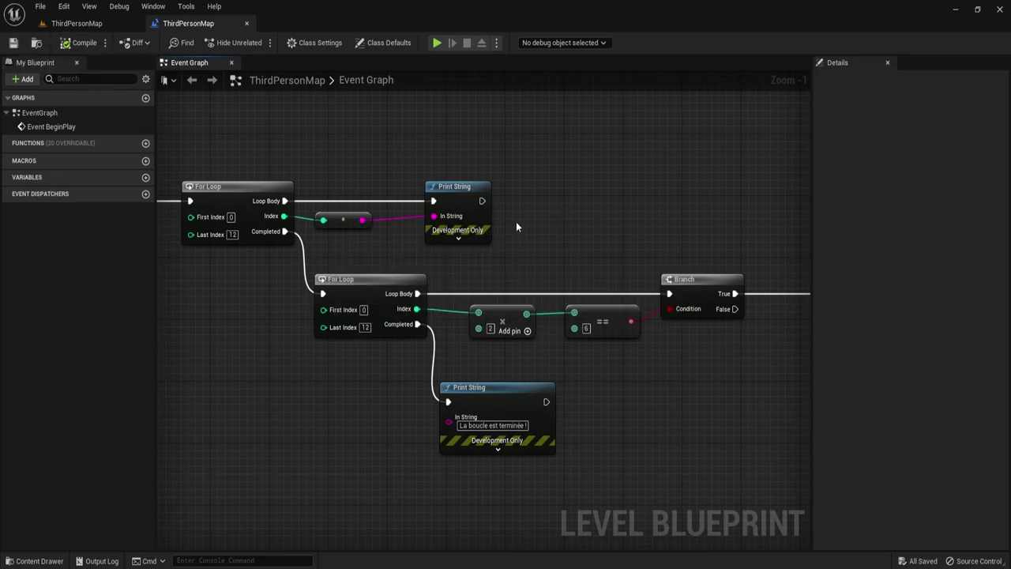
Step: Set the completion print's display Duration to 5.0
left_click(458, 237)
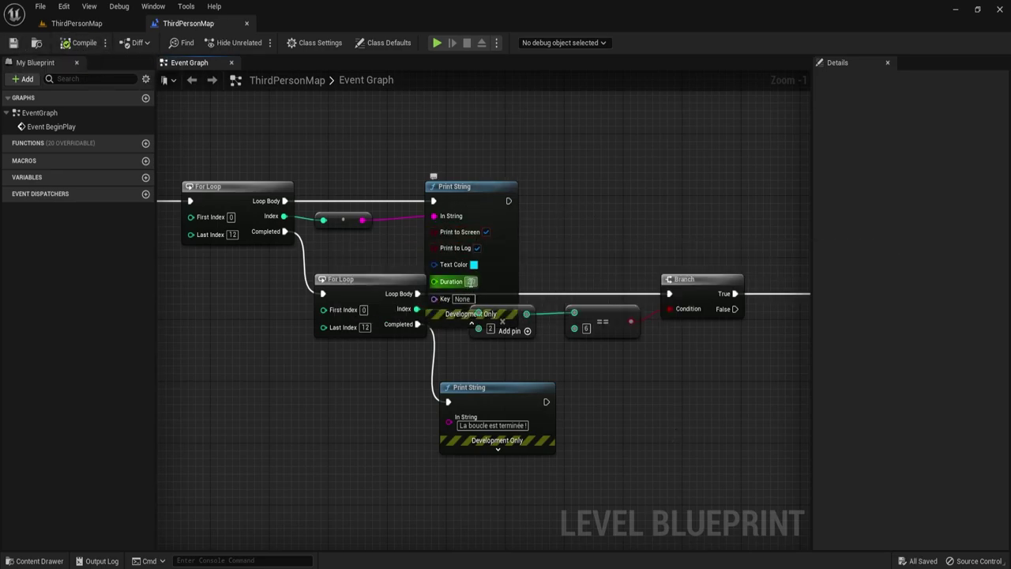
left_click(470, 281)
type("5")
key("Return")
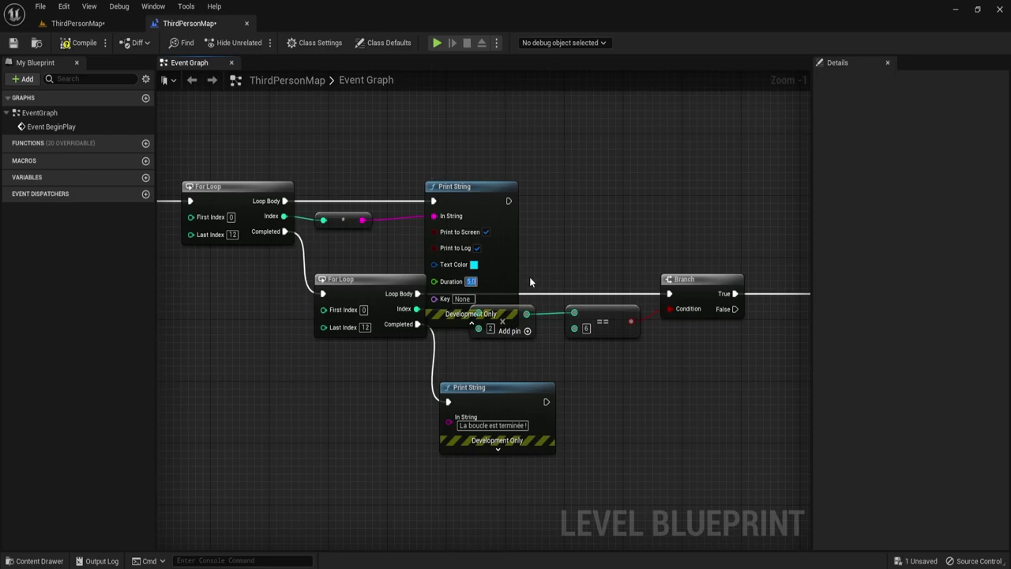
left_click(472, 322)
Step: Review the Duration settings of the halfway and completion prints, then save
right_click_drag(600, 242, 290, 213)
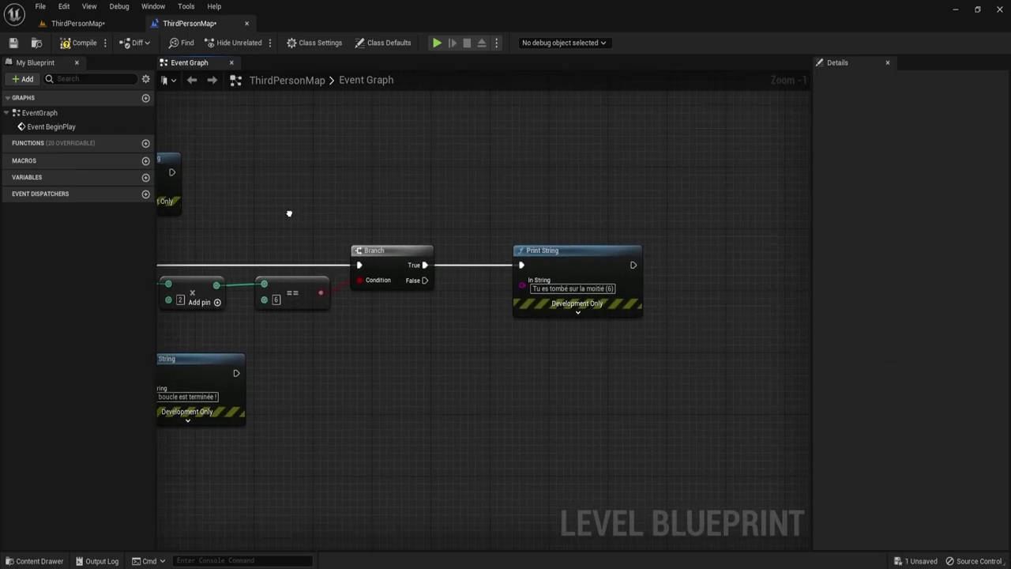
left_click(577, 312)
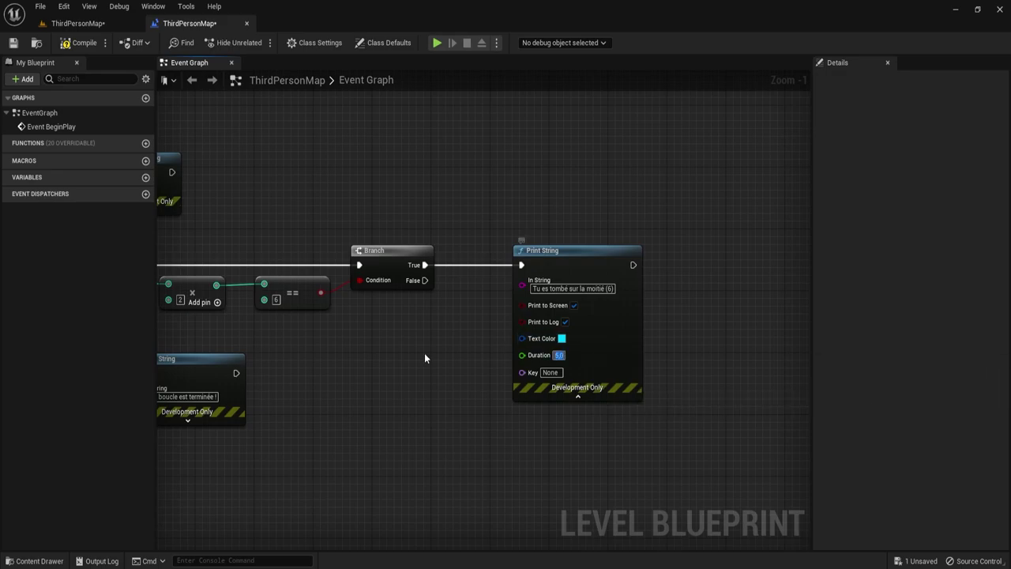
right_click_drag(424, 358, 599, 320)
left_click(373, 381)
left_click(351, 424)
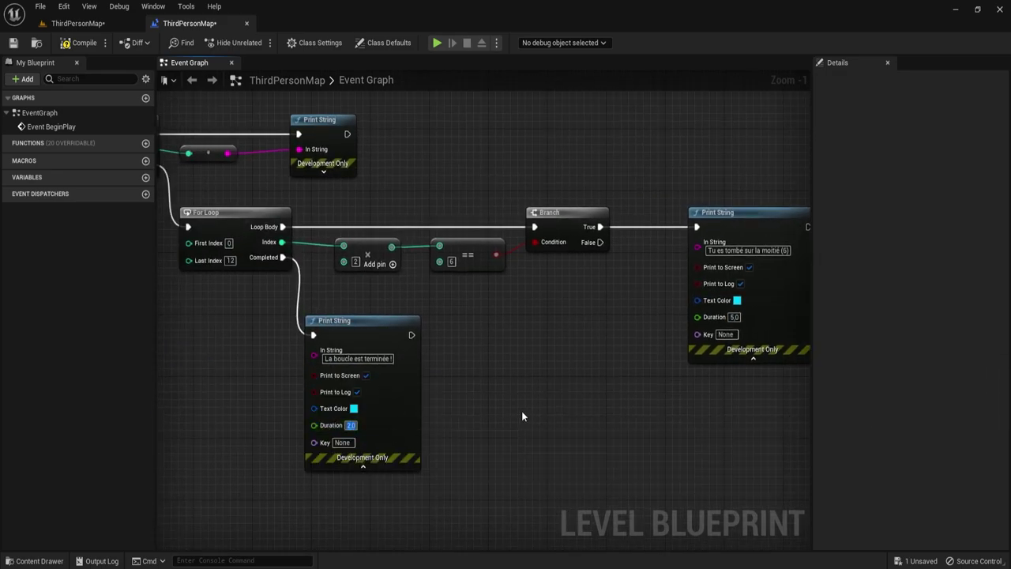
left_click(362, 466)
left_click(752, 358)
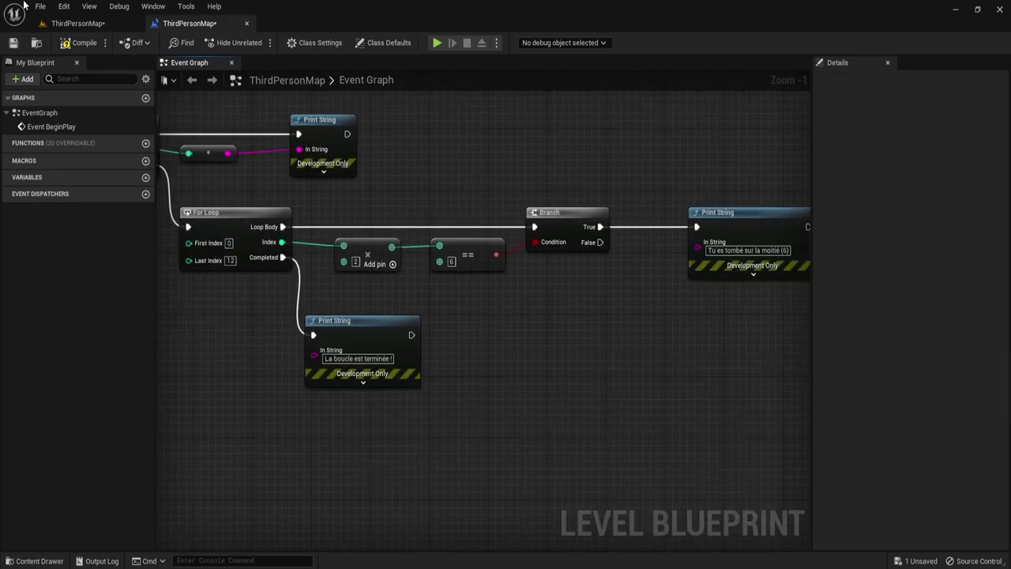
left_click(13, 42)
Step: Switch to the level editor and play the level to check the printed messages
left_click(77, 23)
left_click(234, 42)
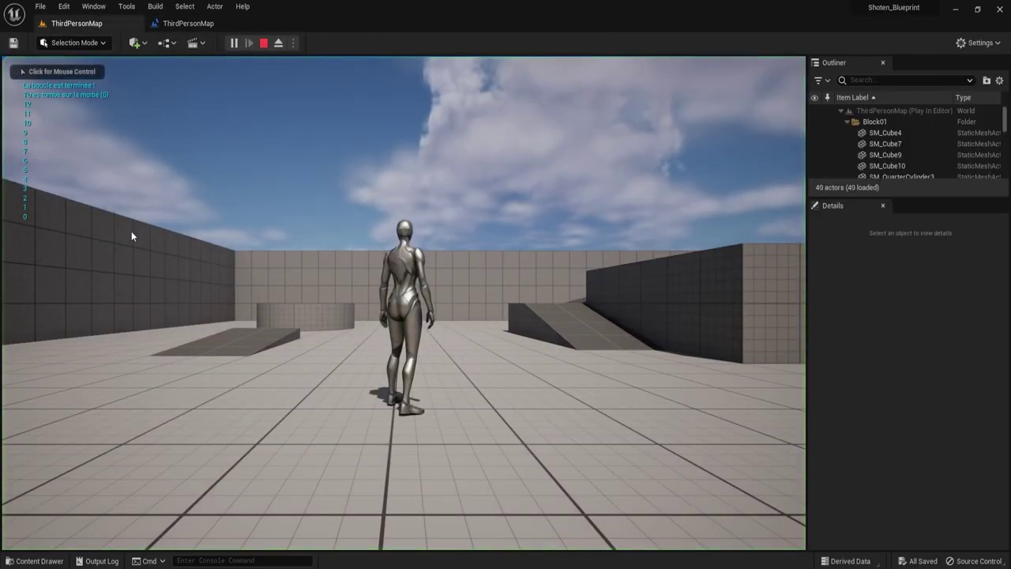